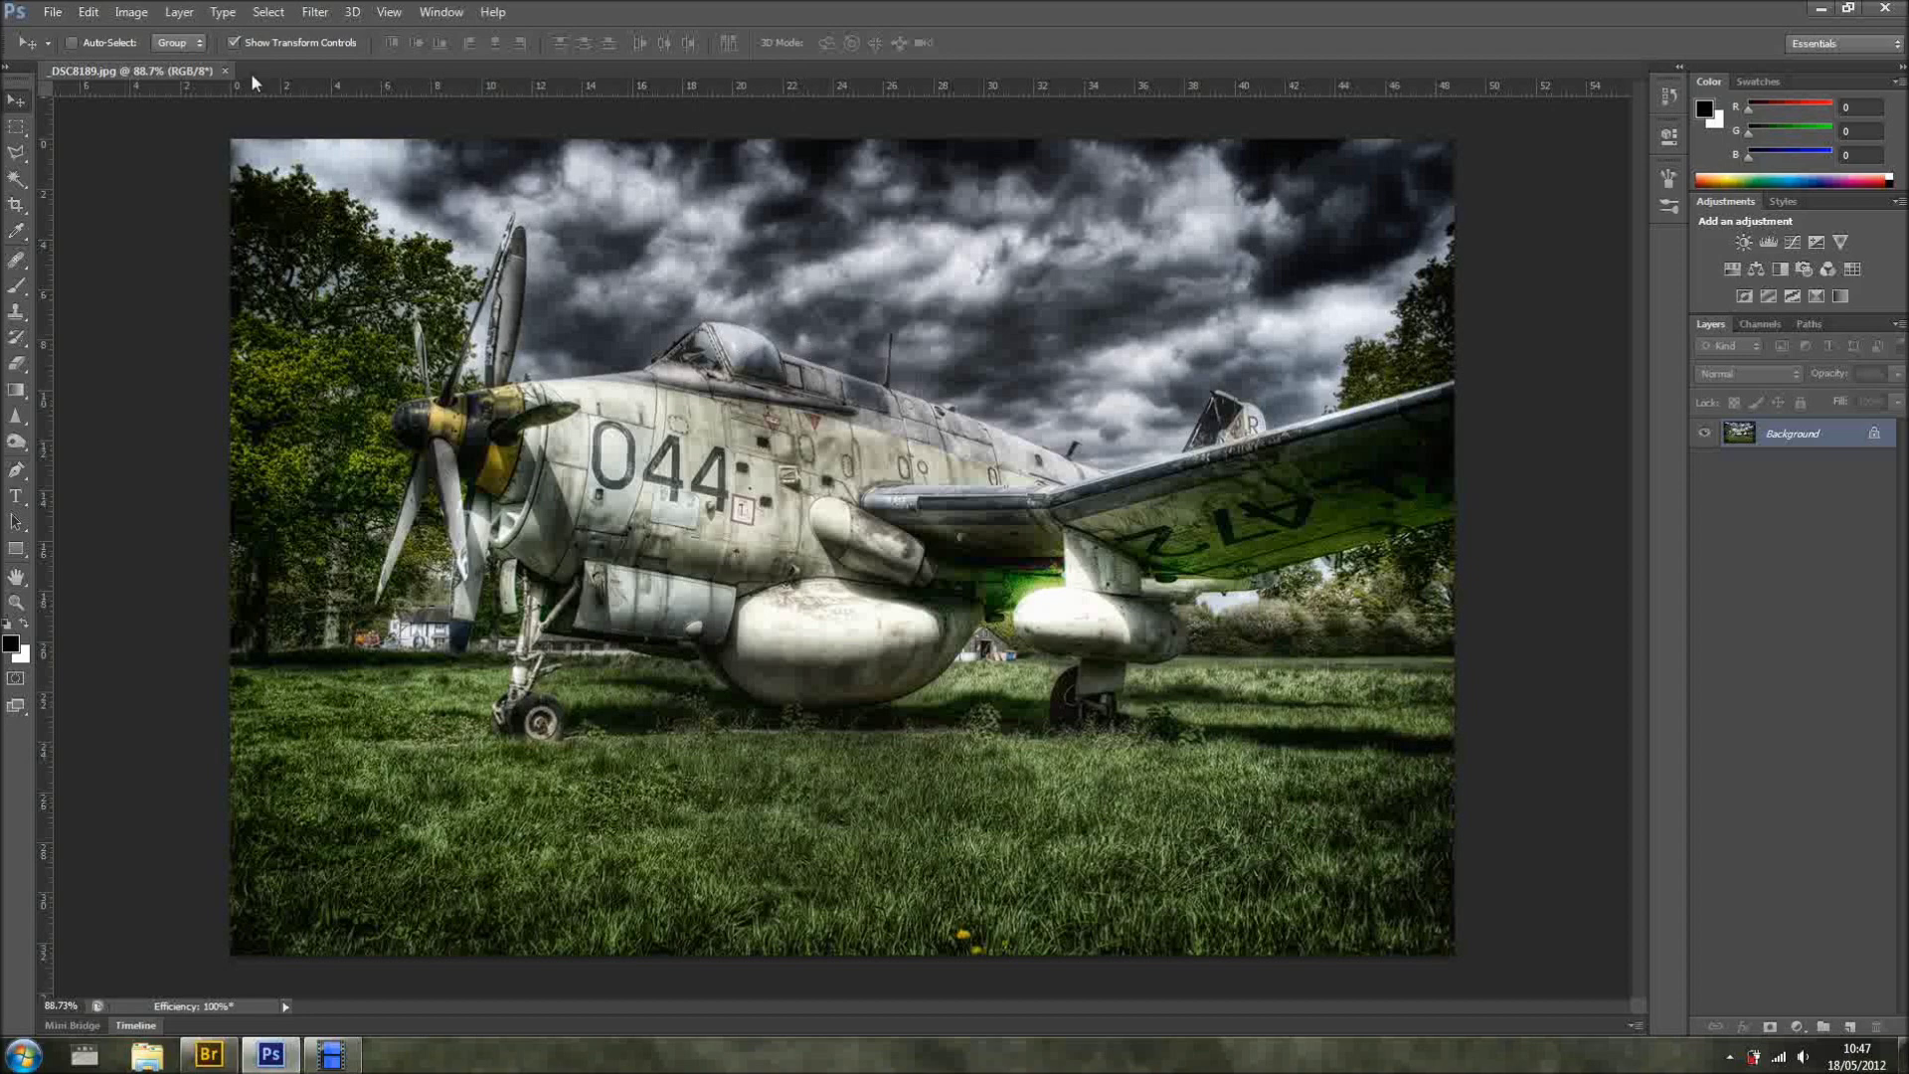
Open the Contact Sheet II dialog from File > Automate
click(50, 14)
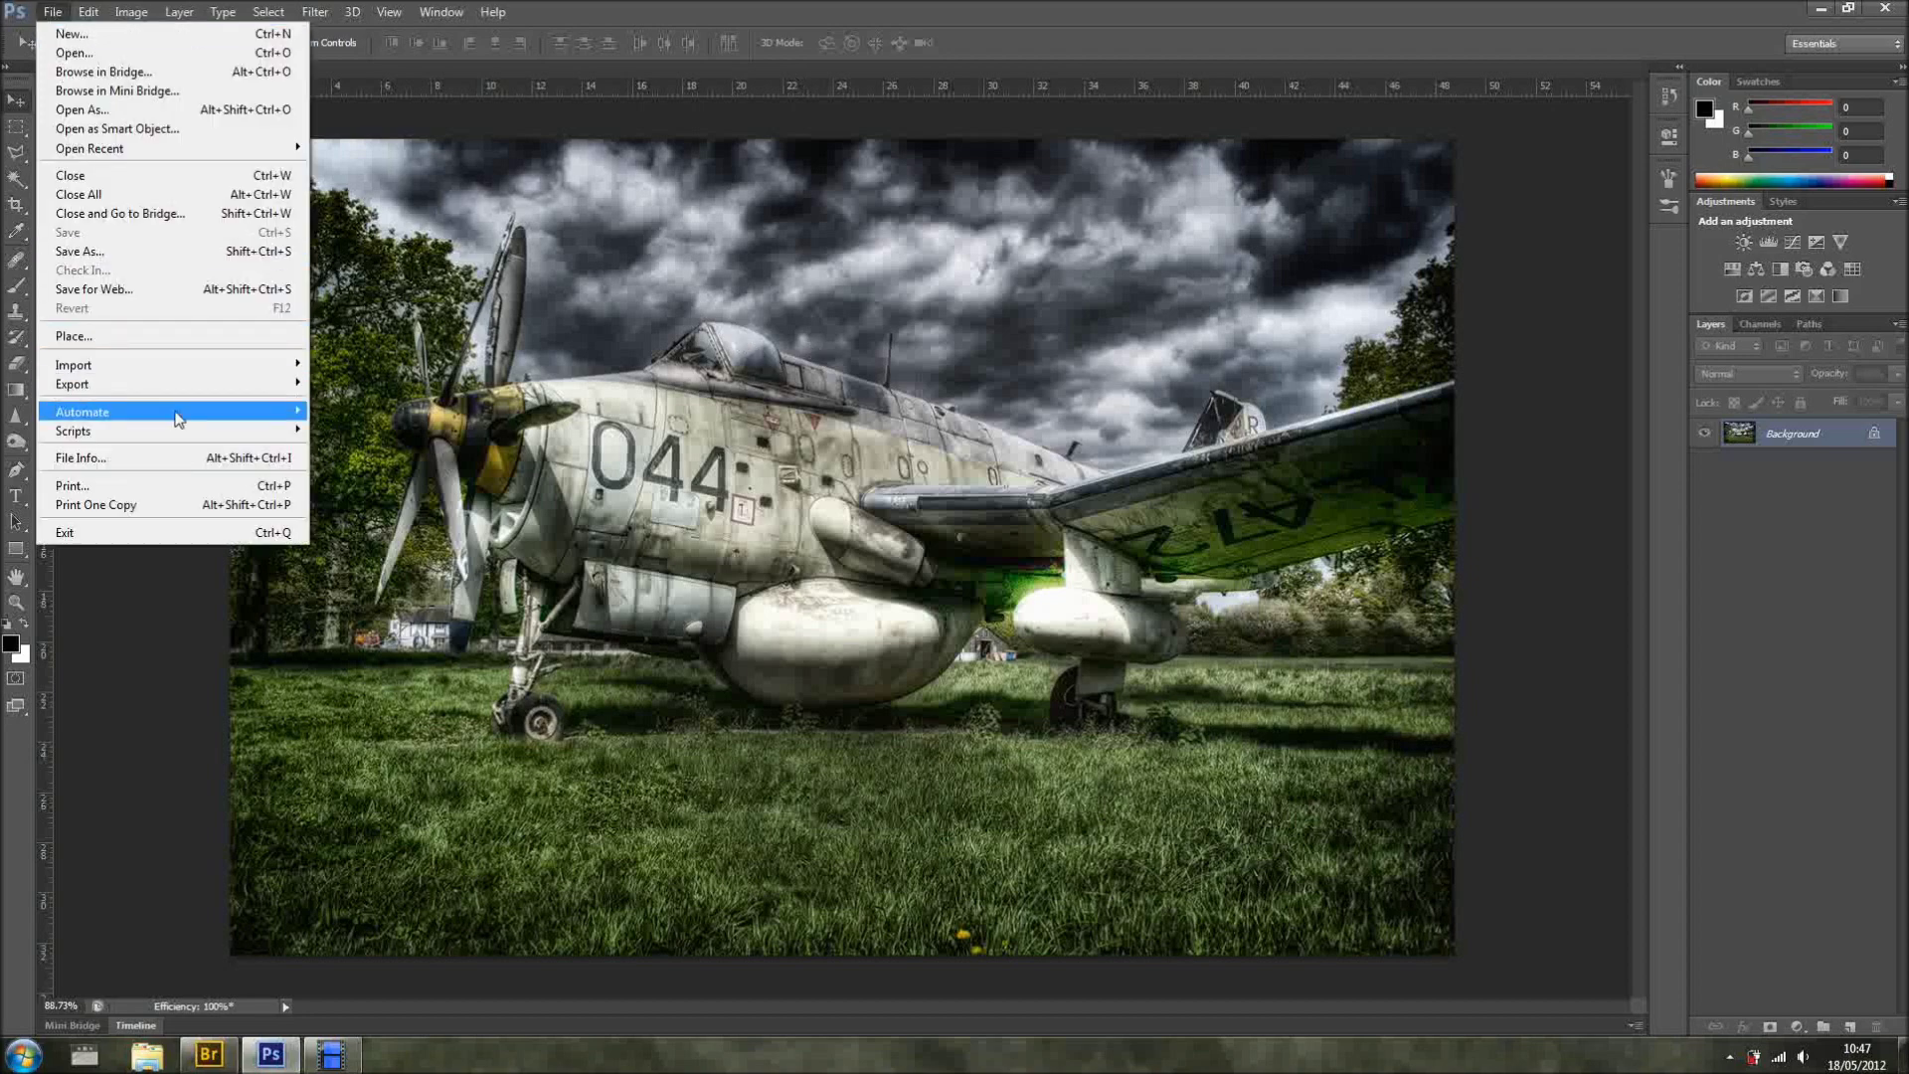
mouse_move(178, 418)
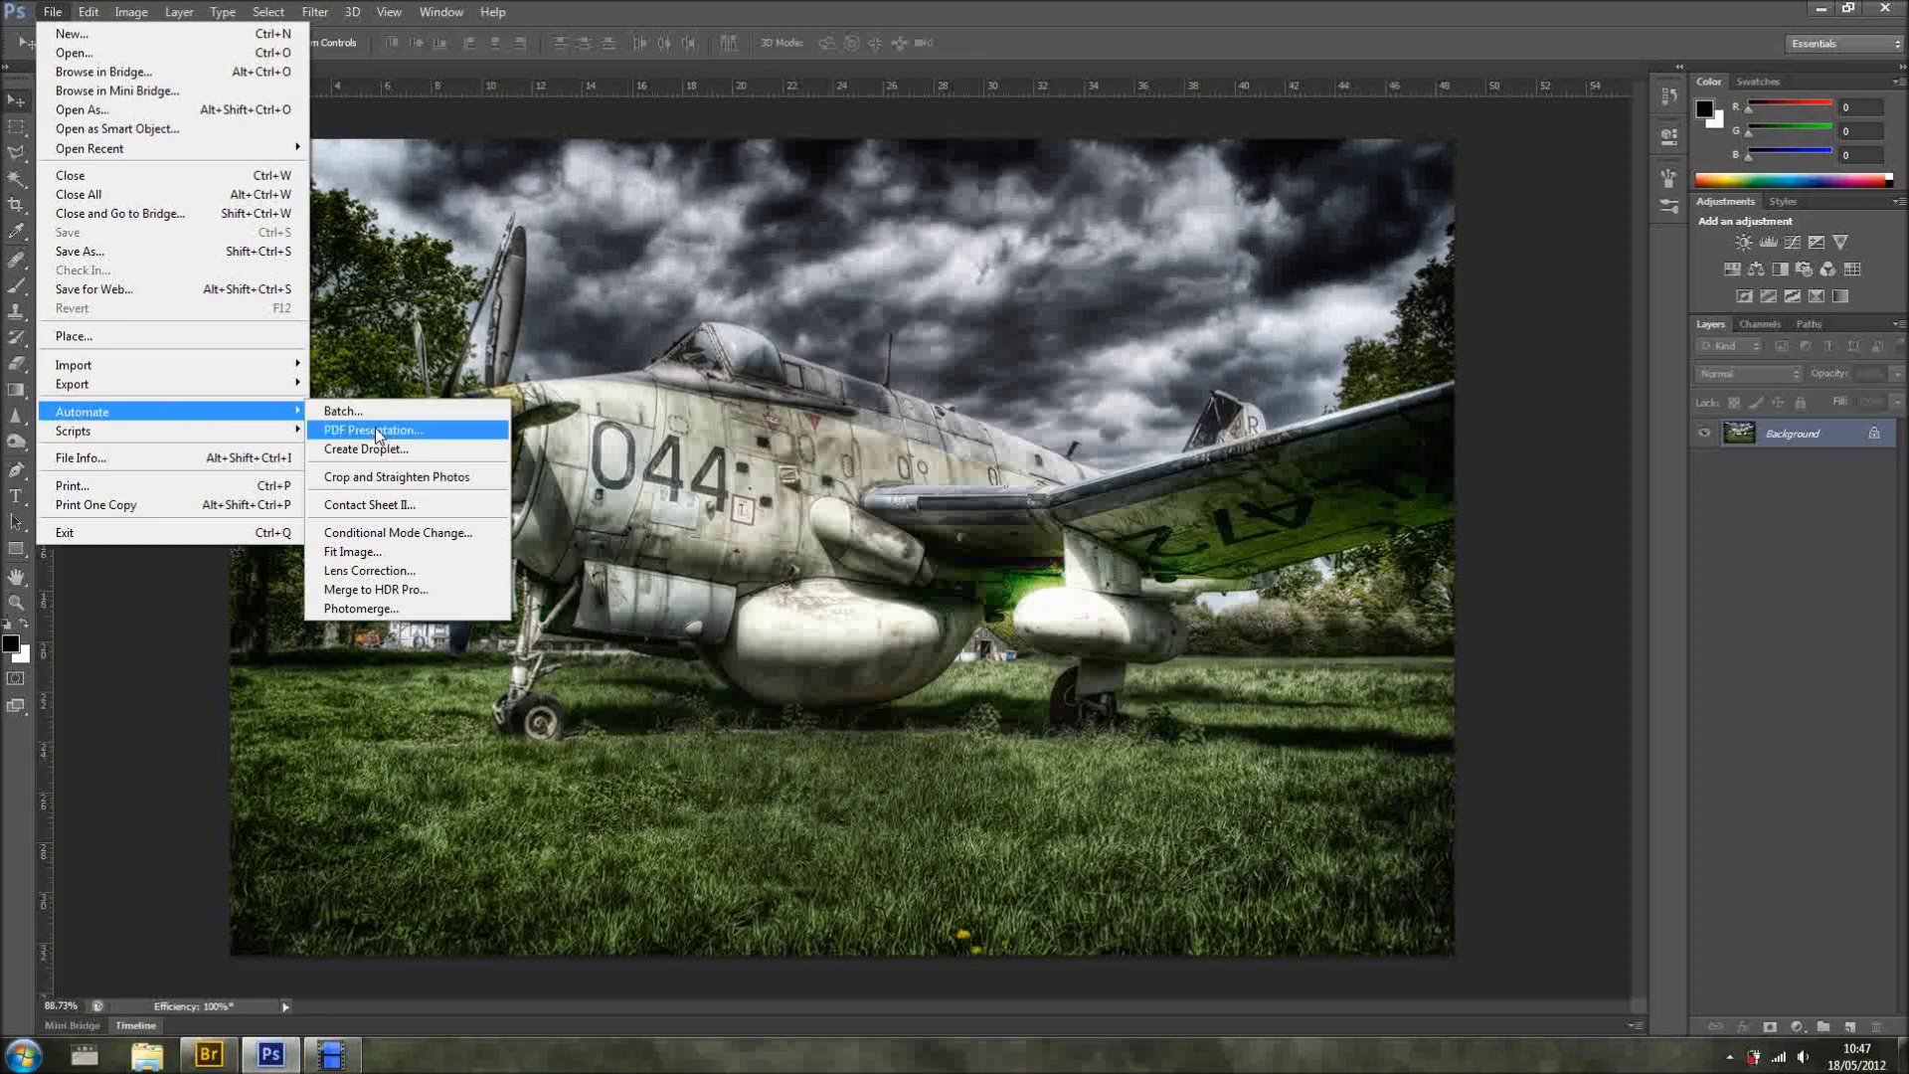
click(387, 505)
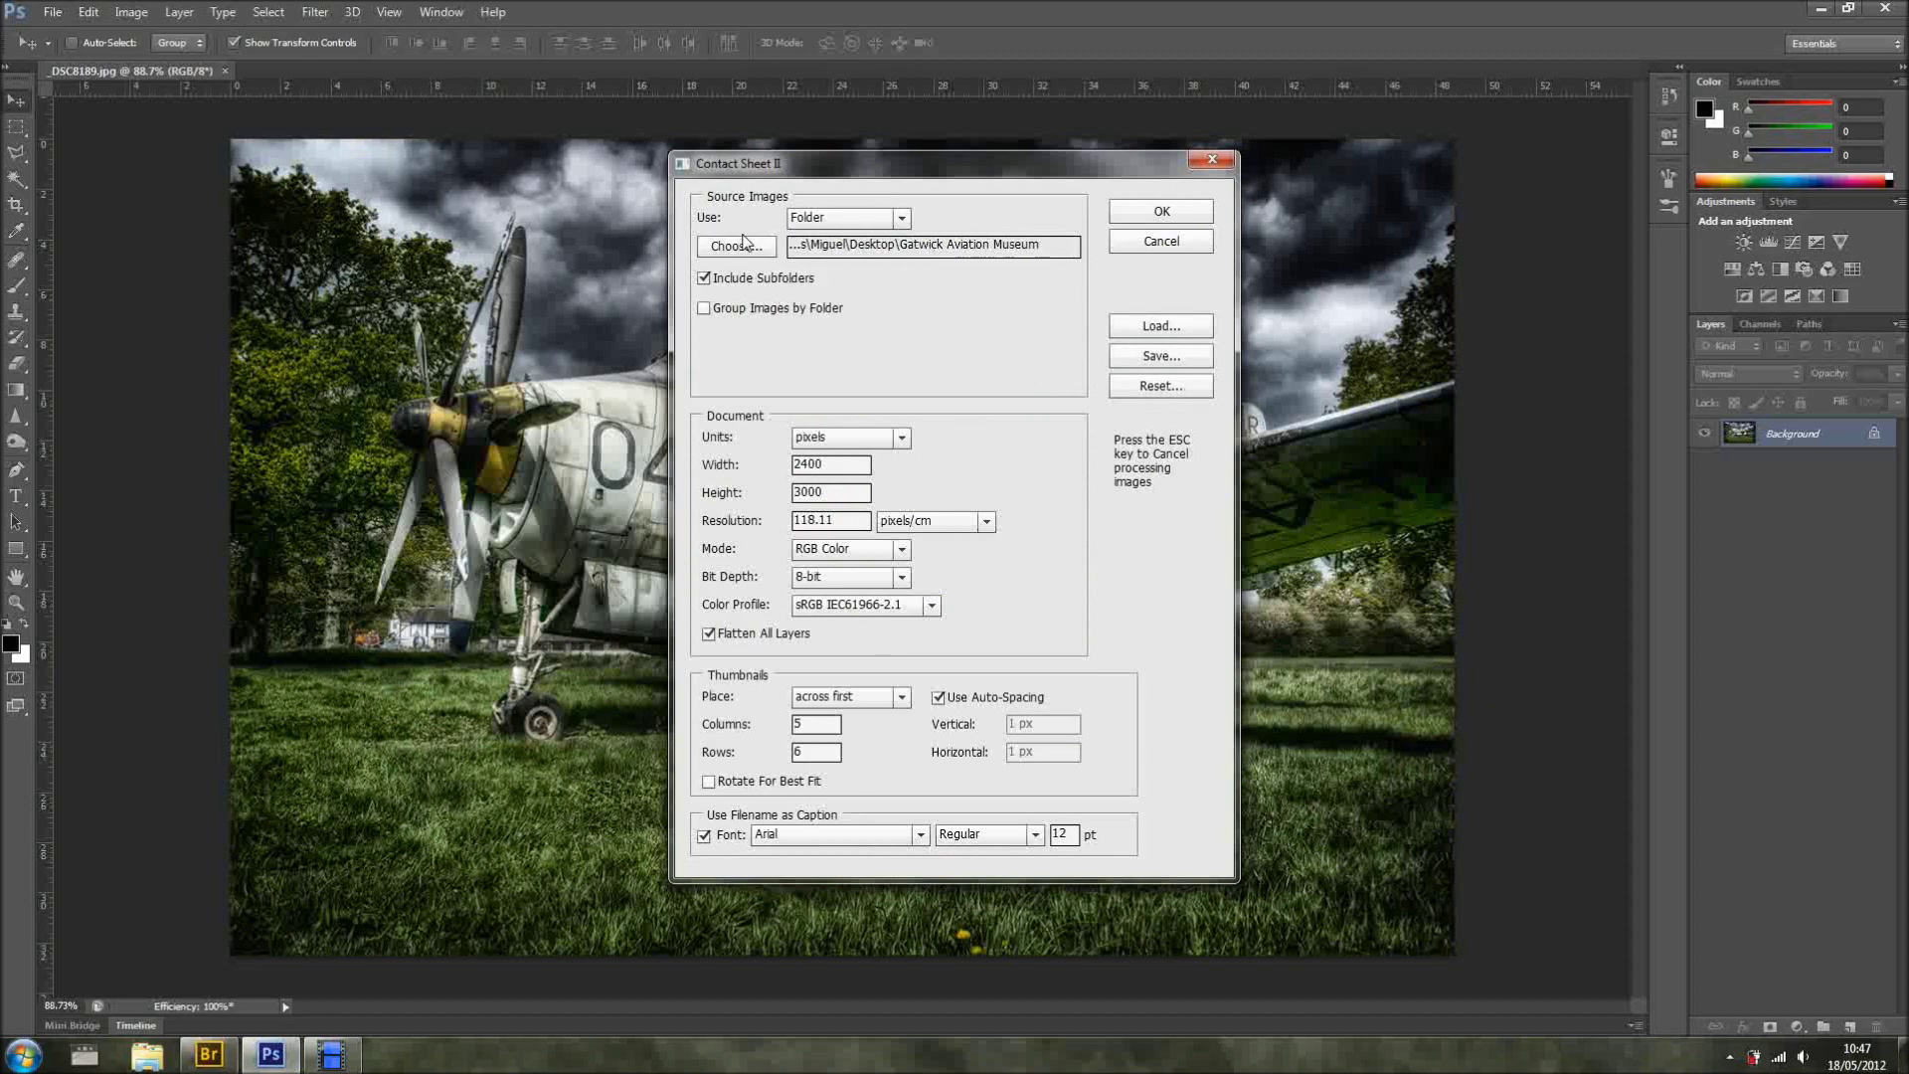
Change the contact sheet source folder from Gatwick Aviation Museum to the Desktop Tutorial folder
click(746, 249)
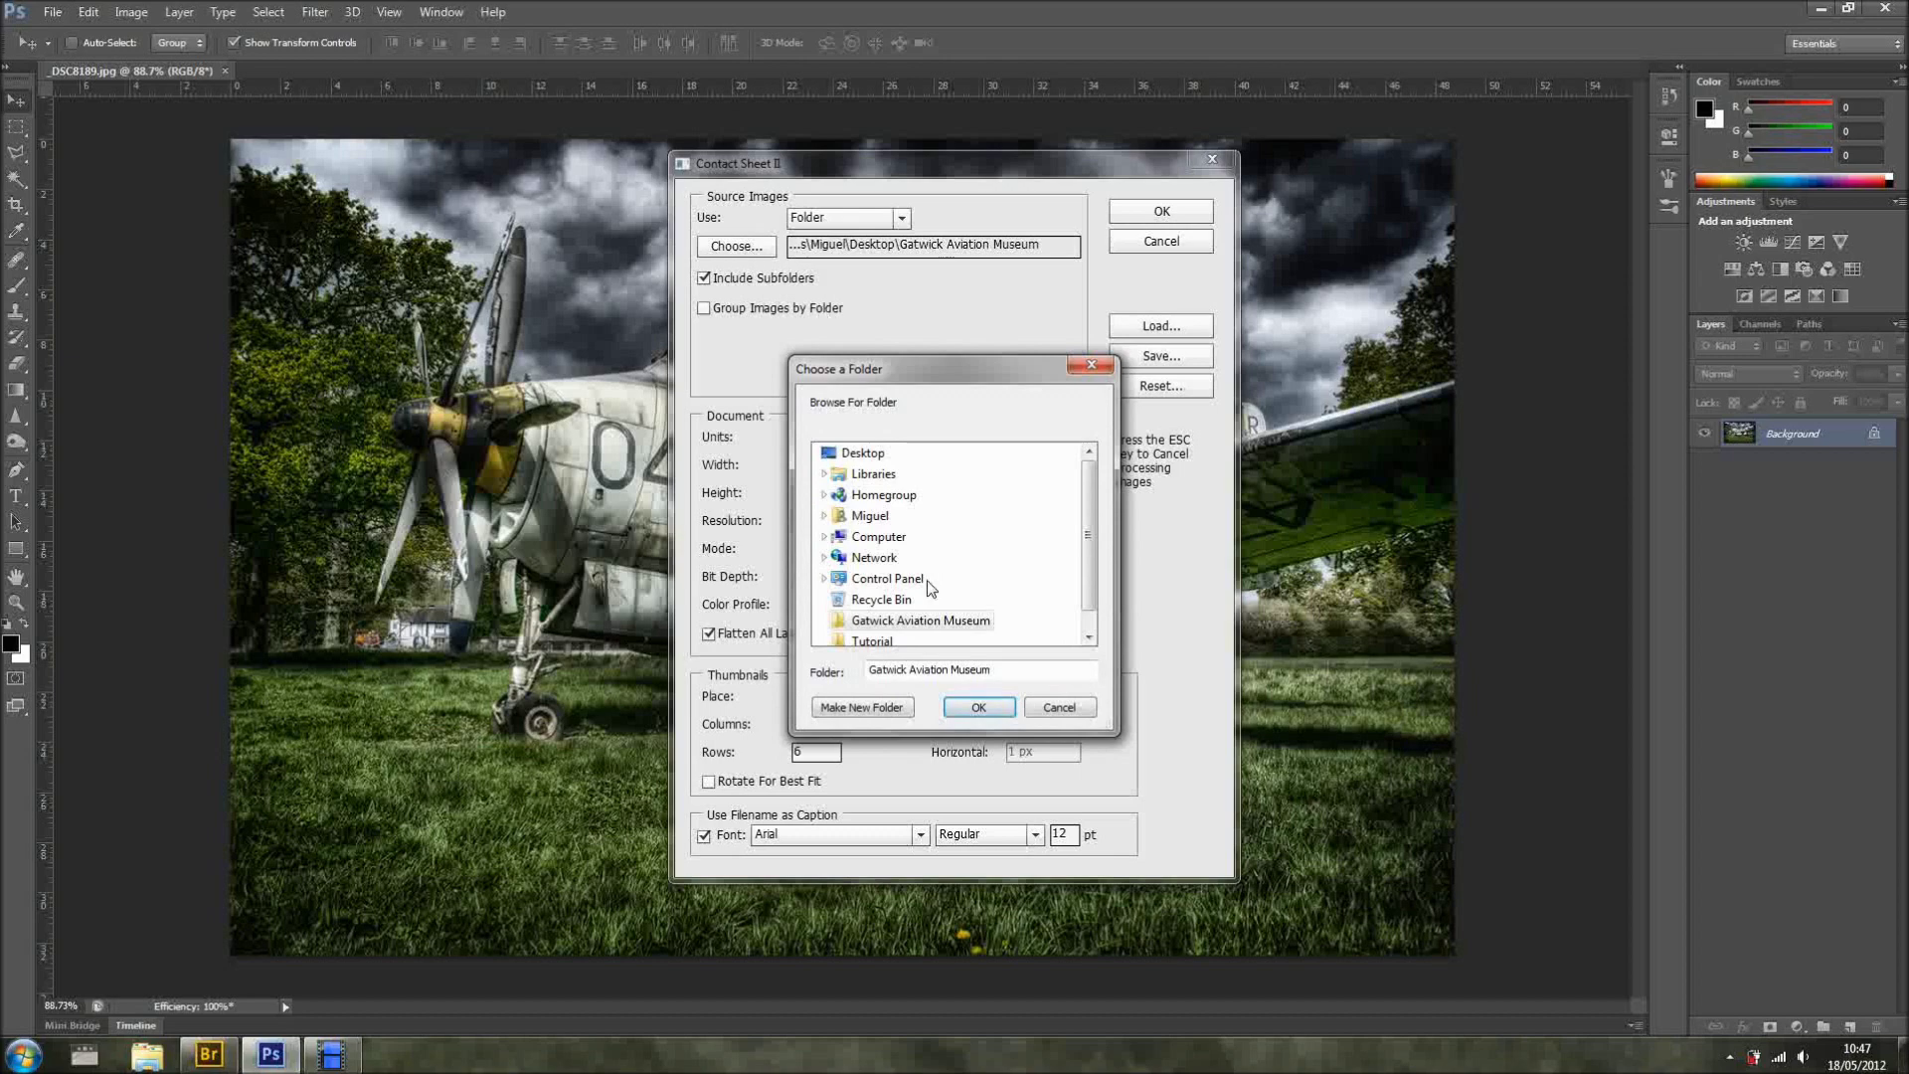
scroll(1086, 594, down, 1)
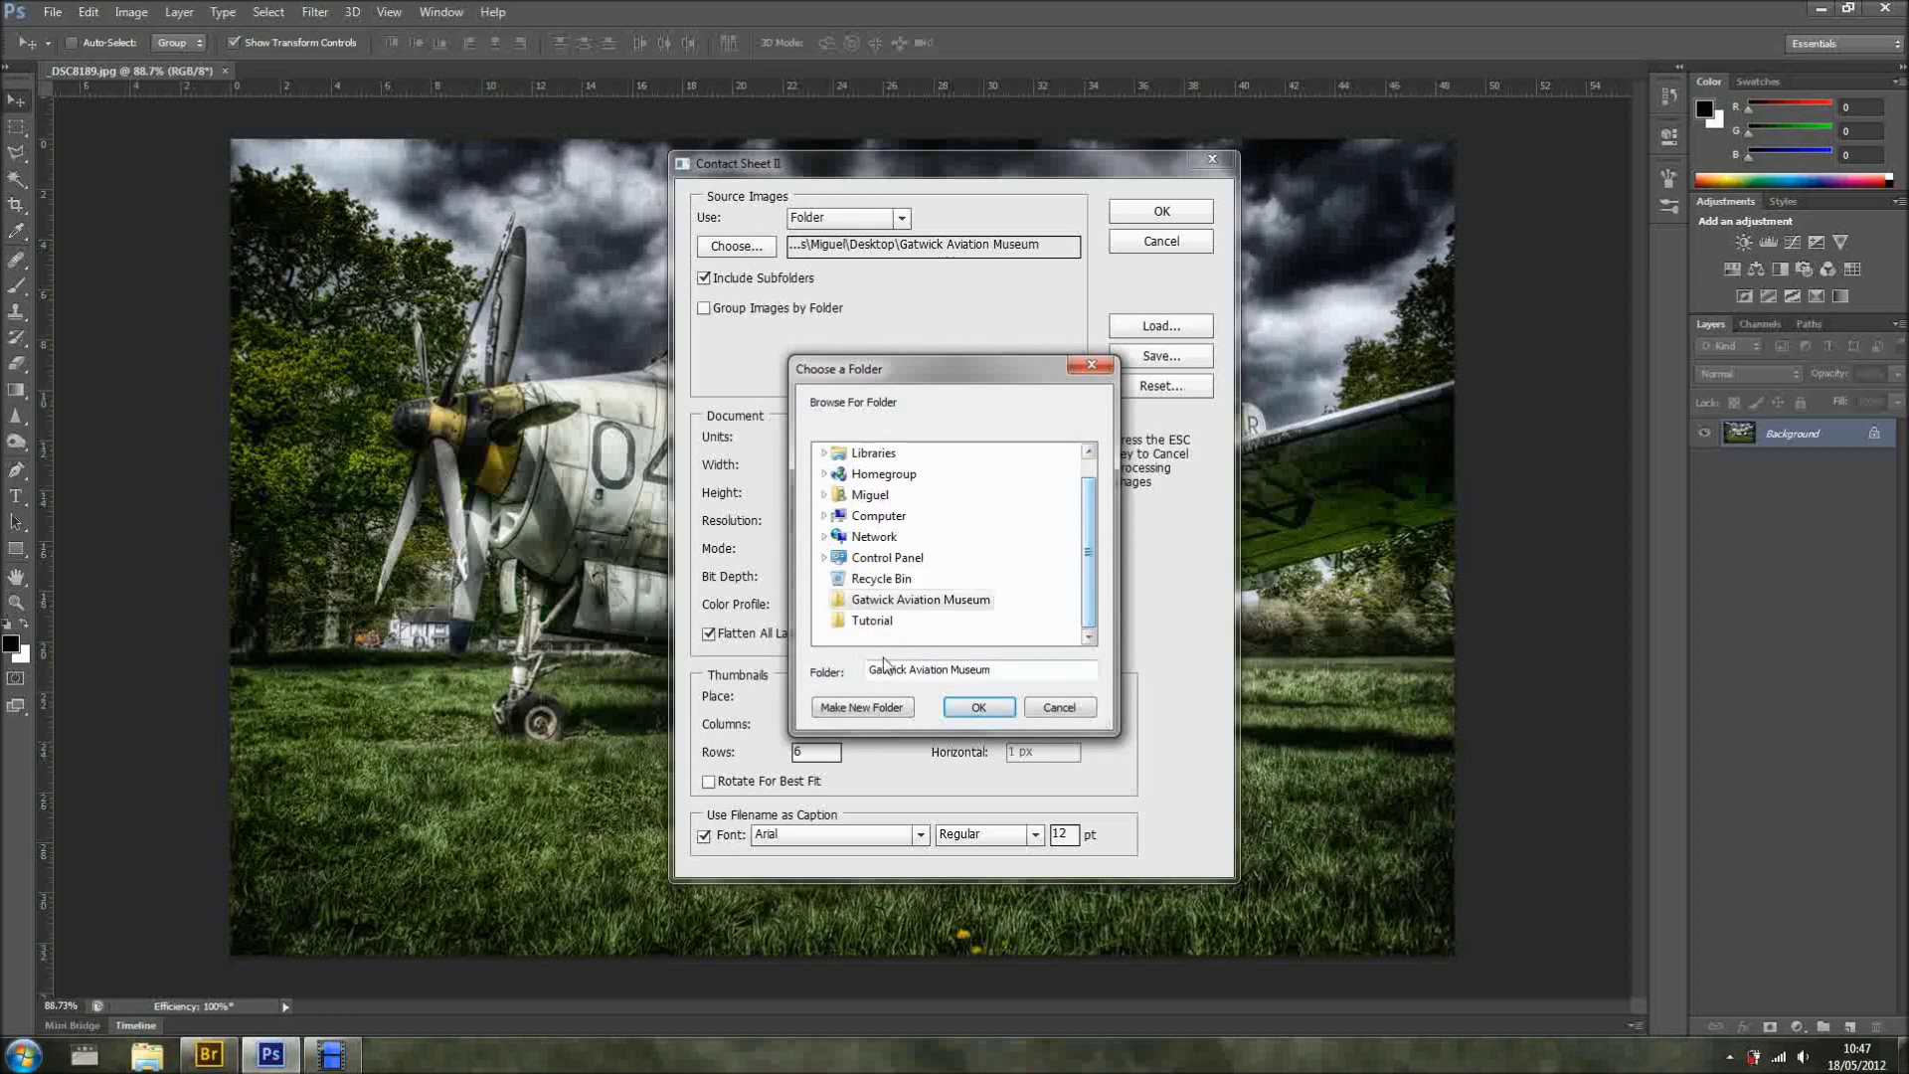
click(873, 620)
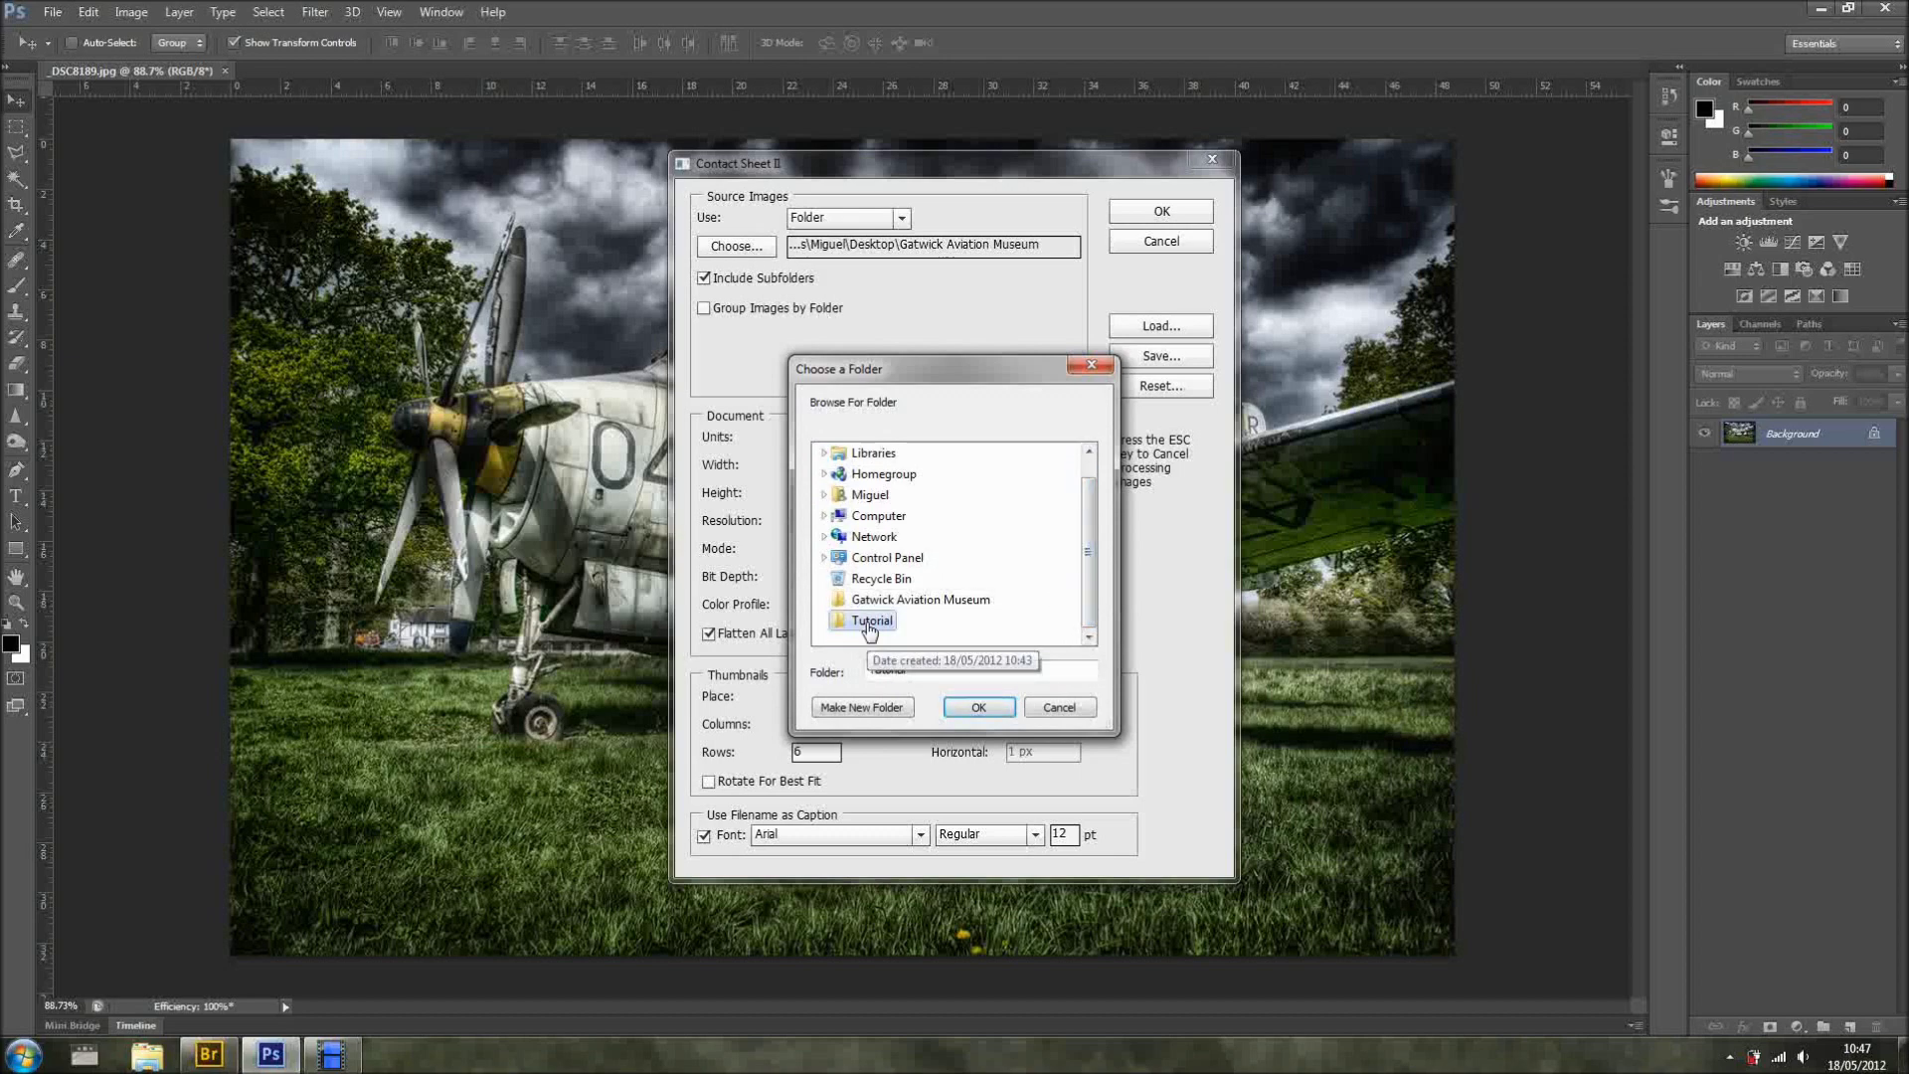
click(978, 707)
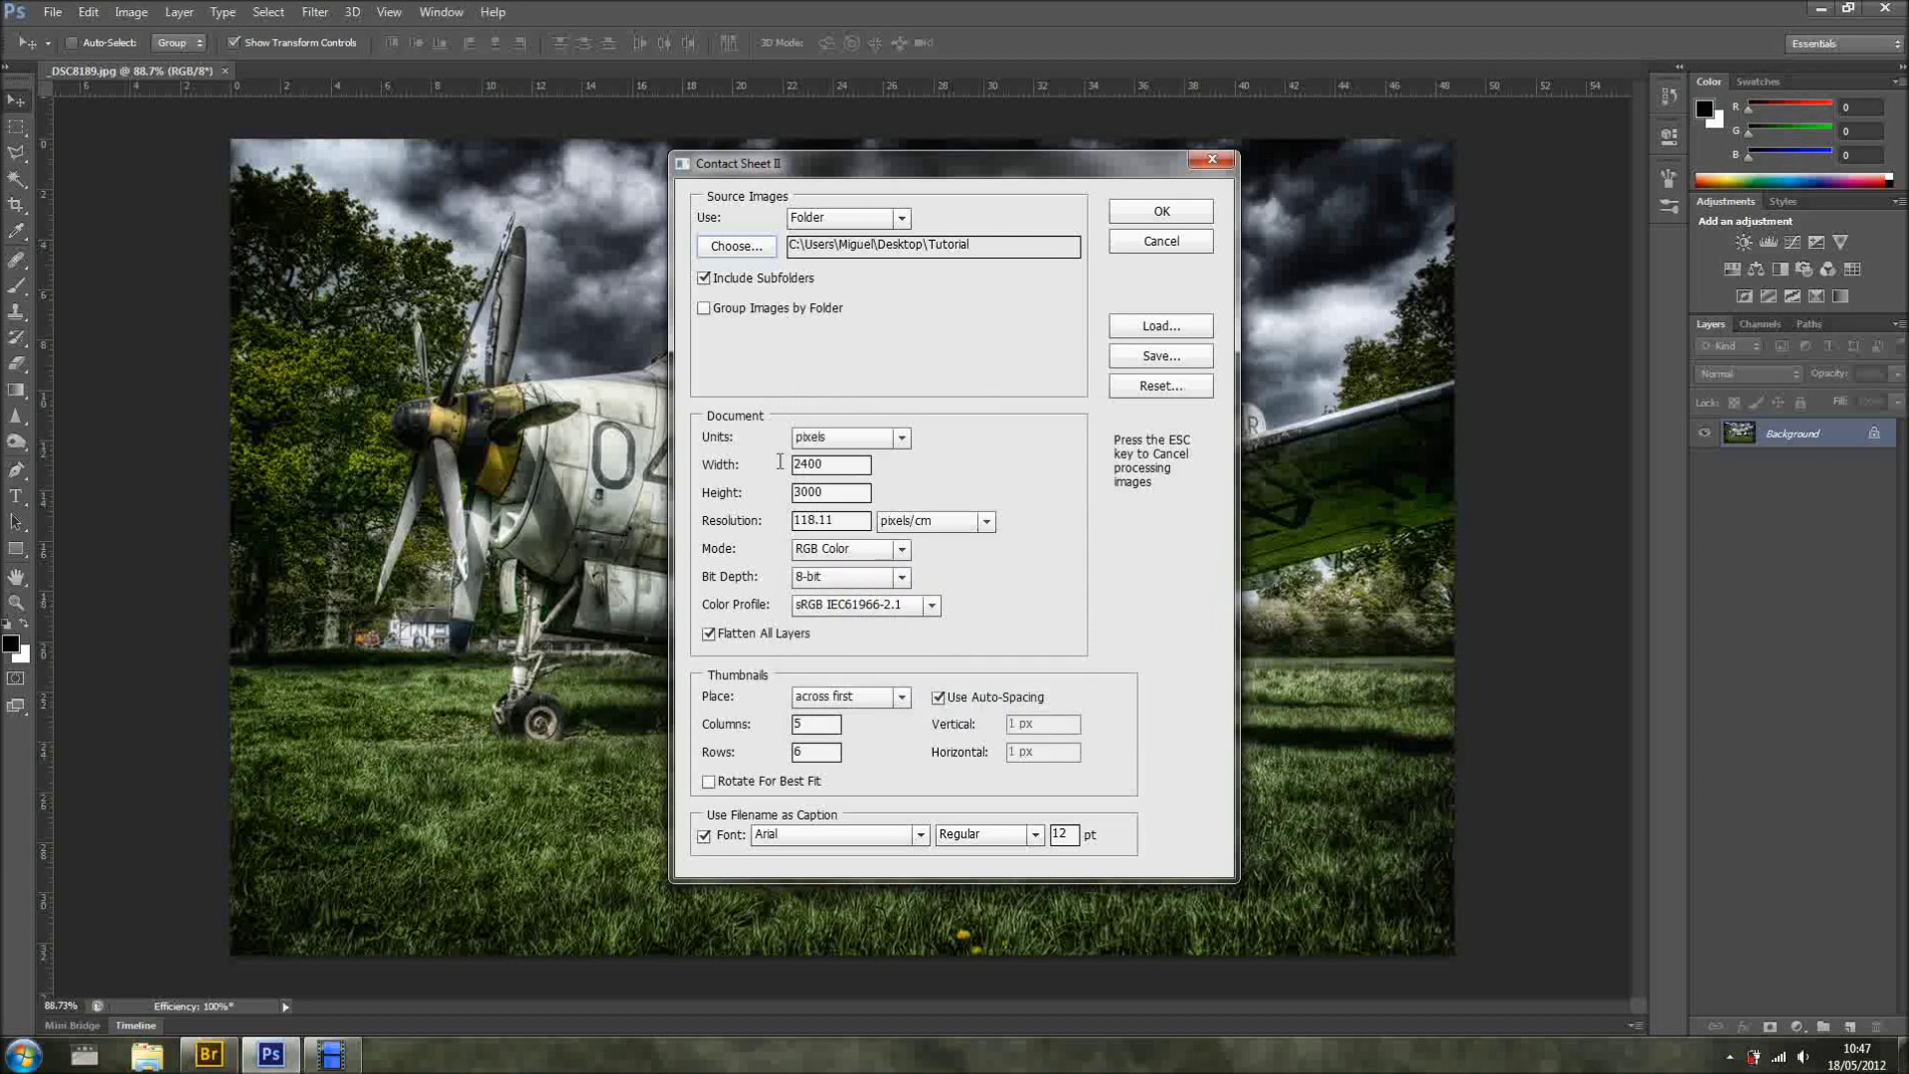
click(902, 440)
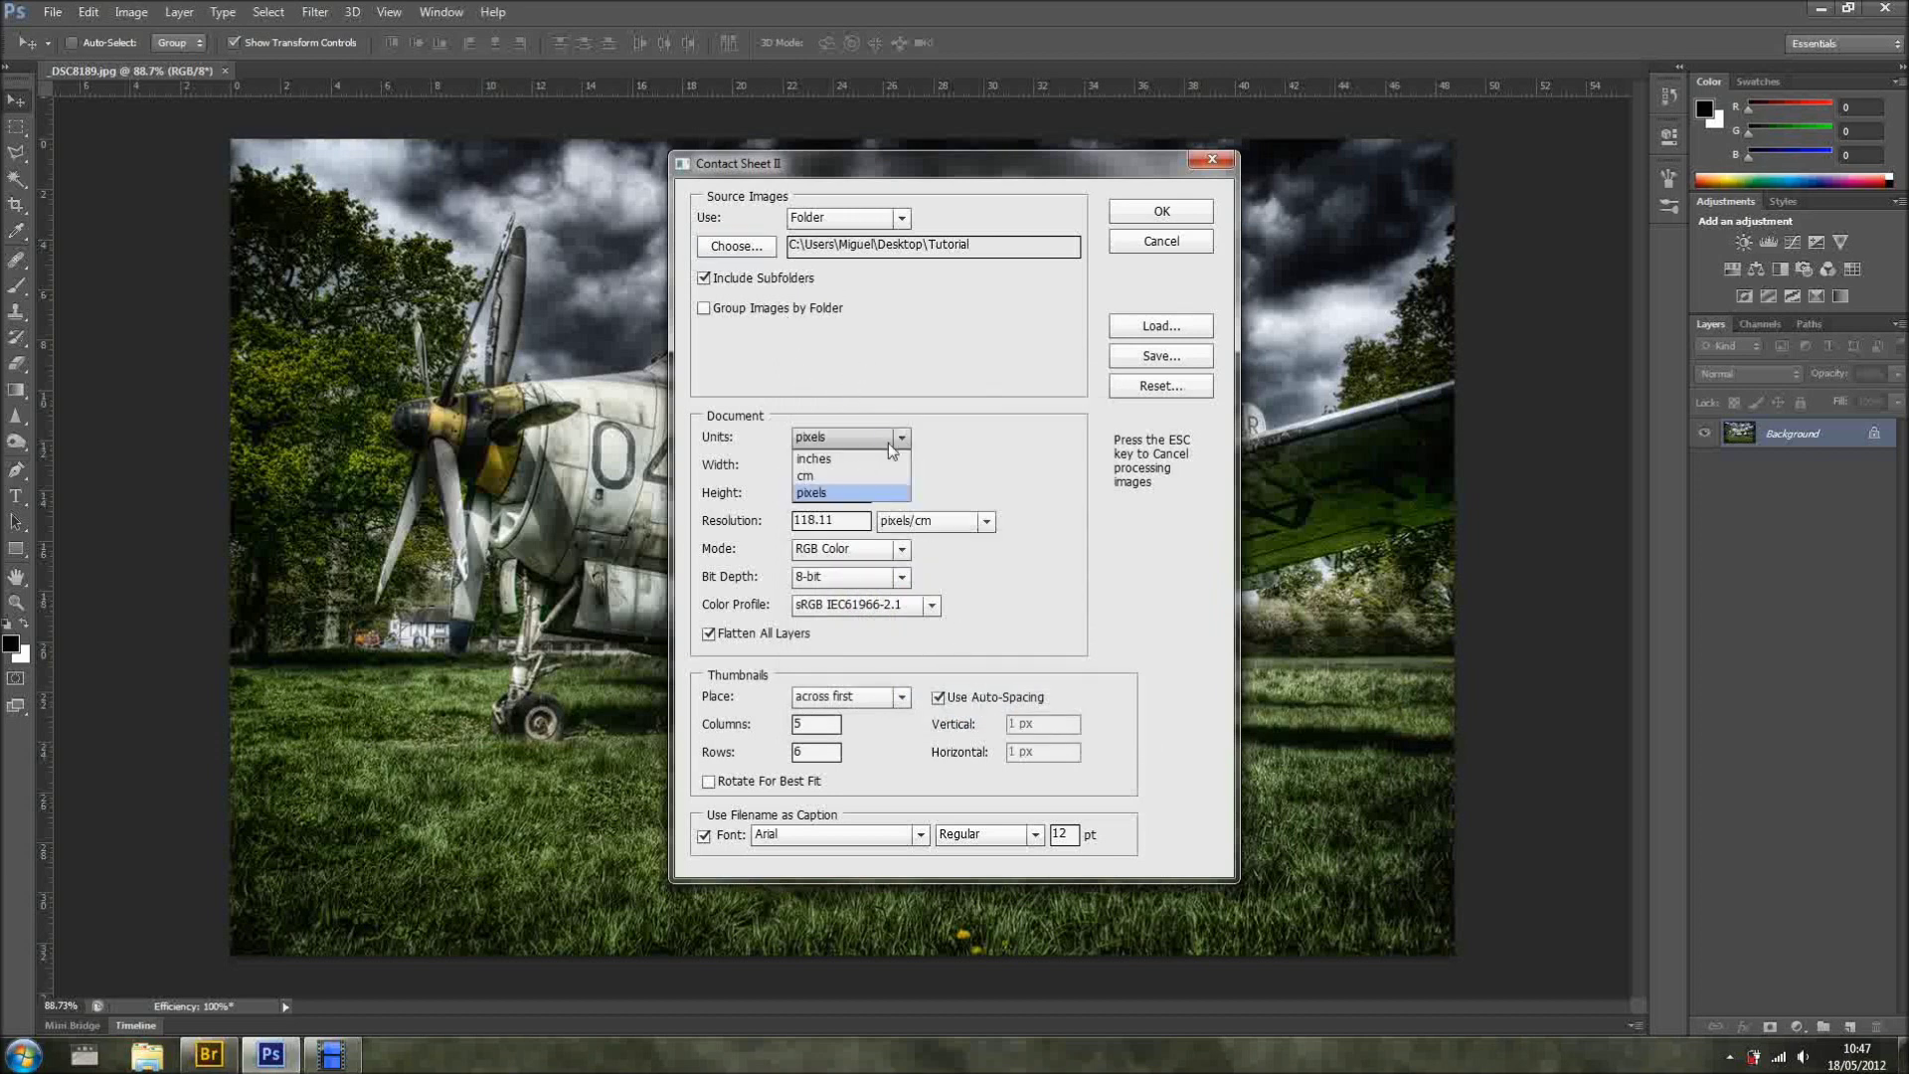
click(955, 469)
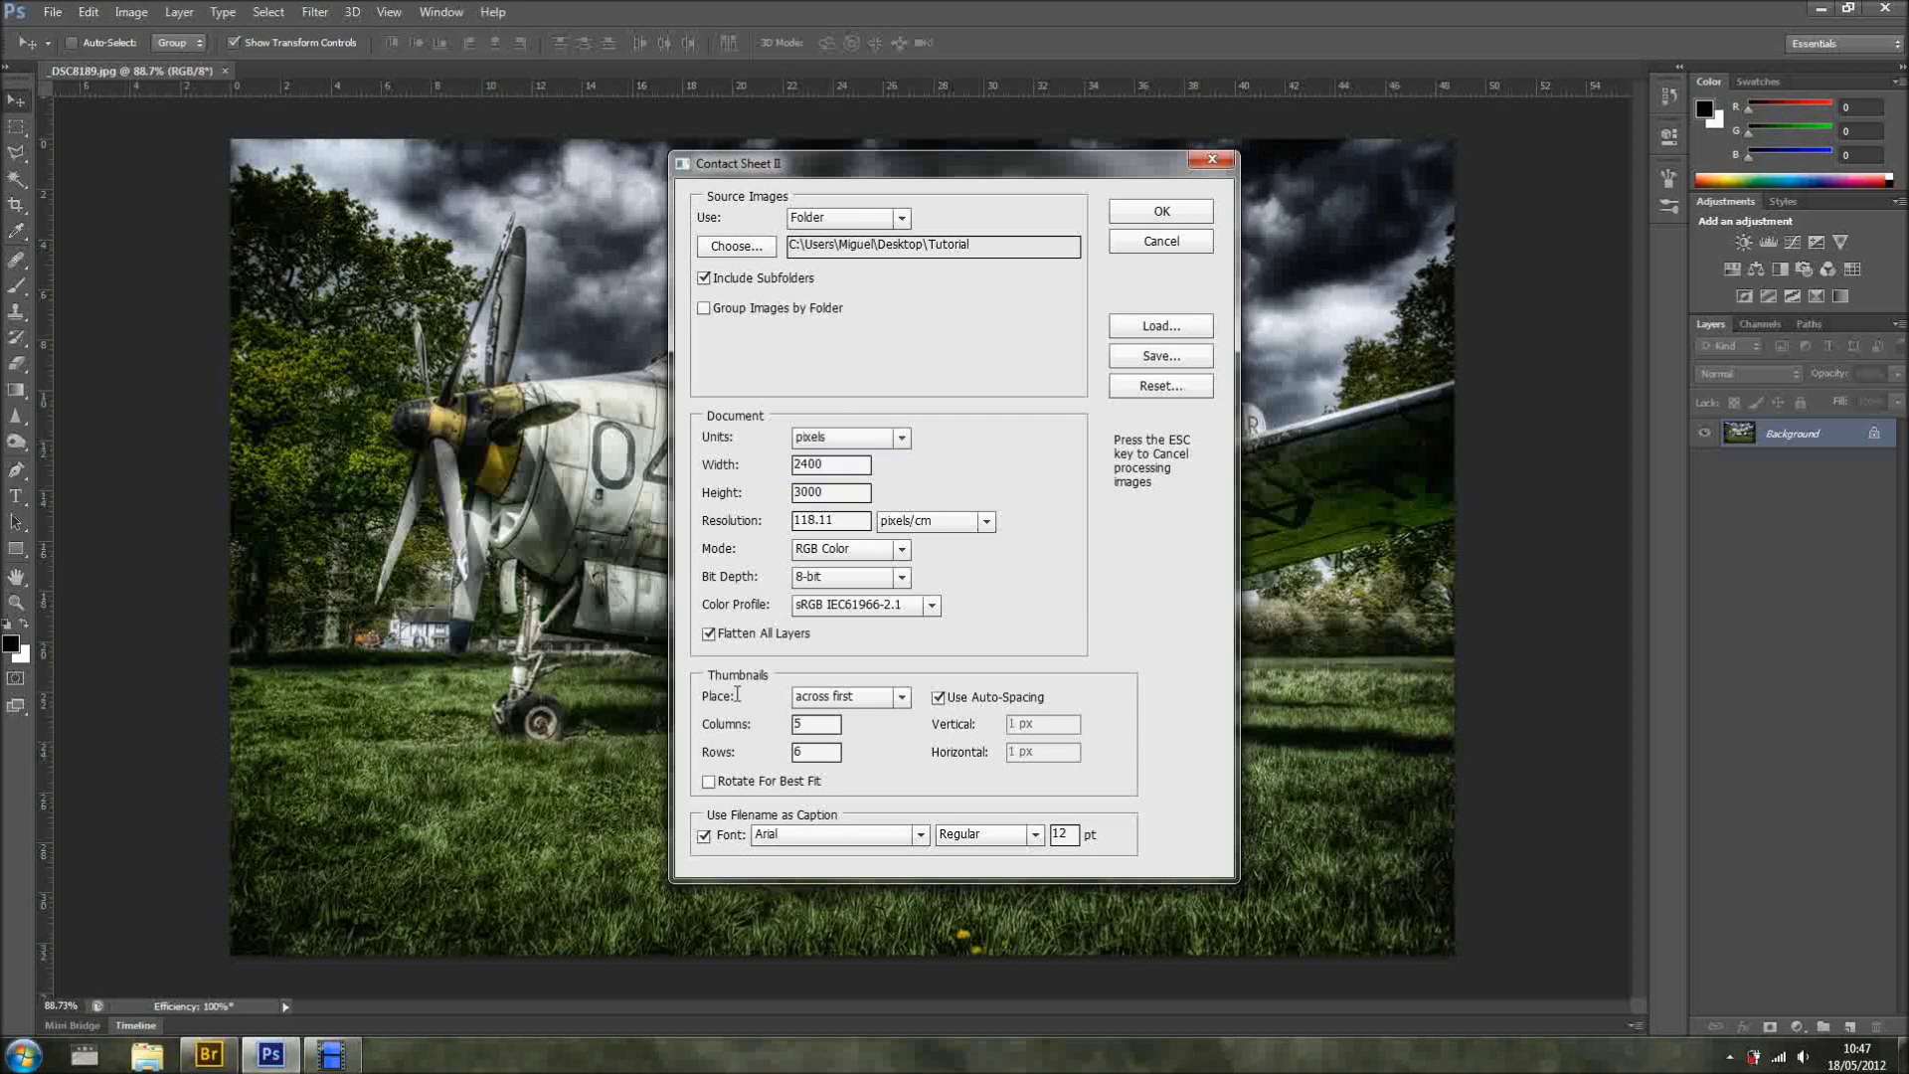
click(899, 698)
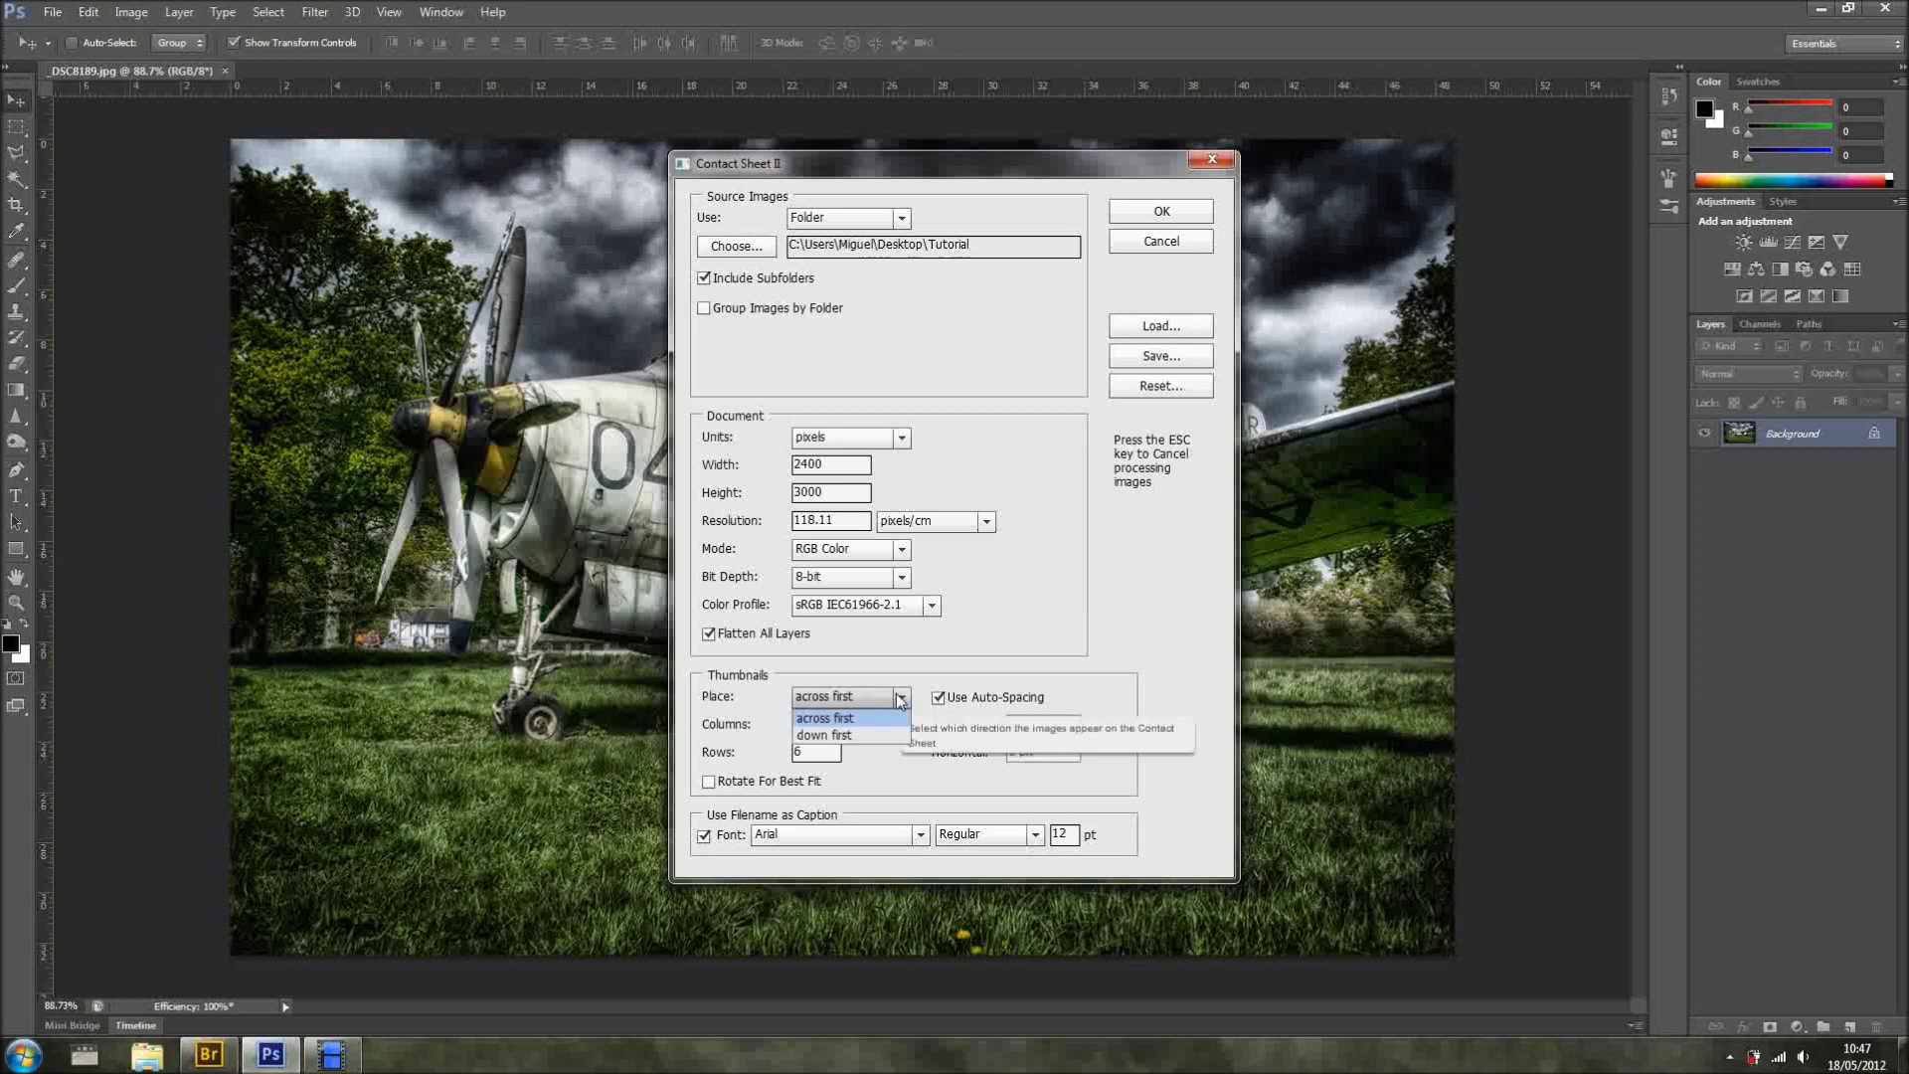
click(855, 717)
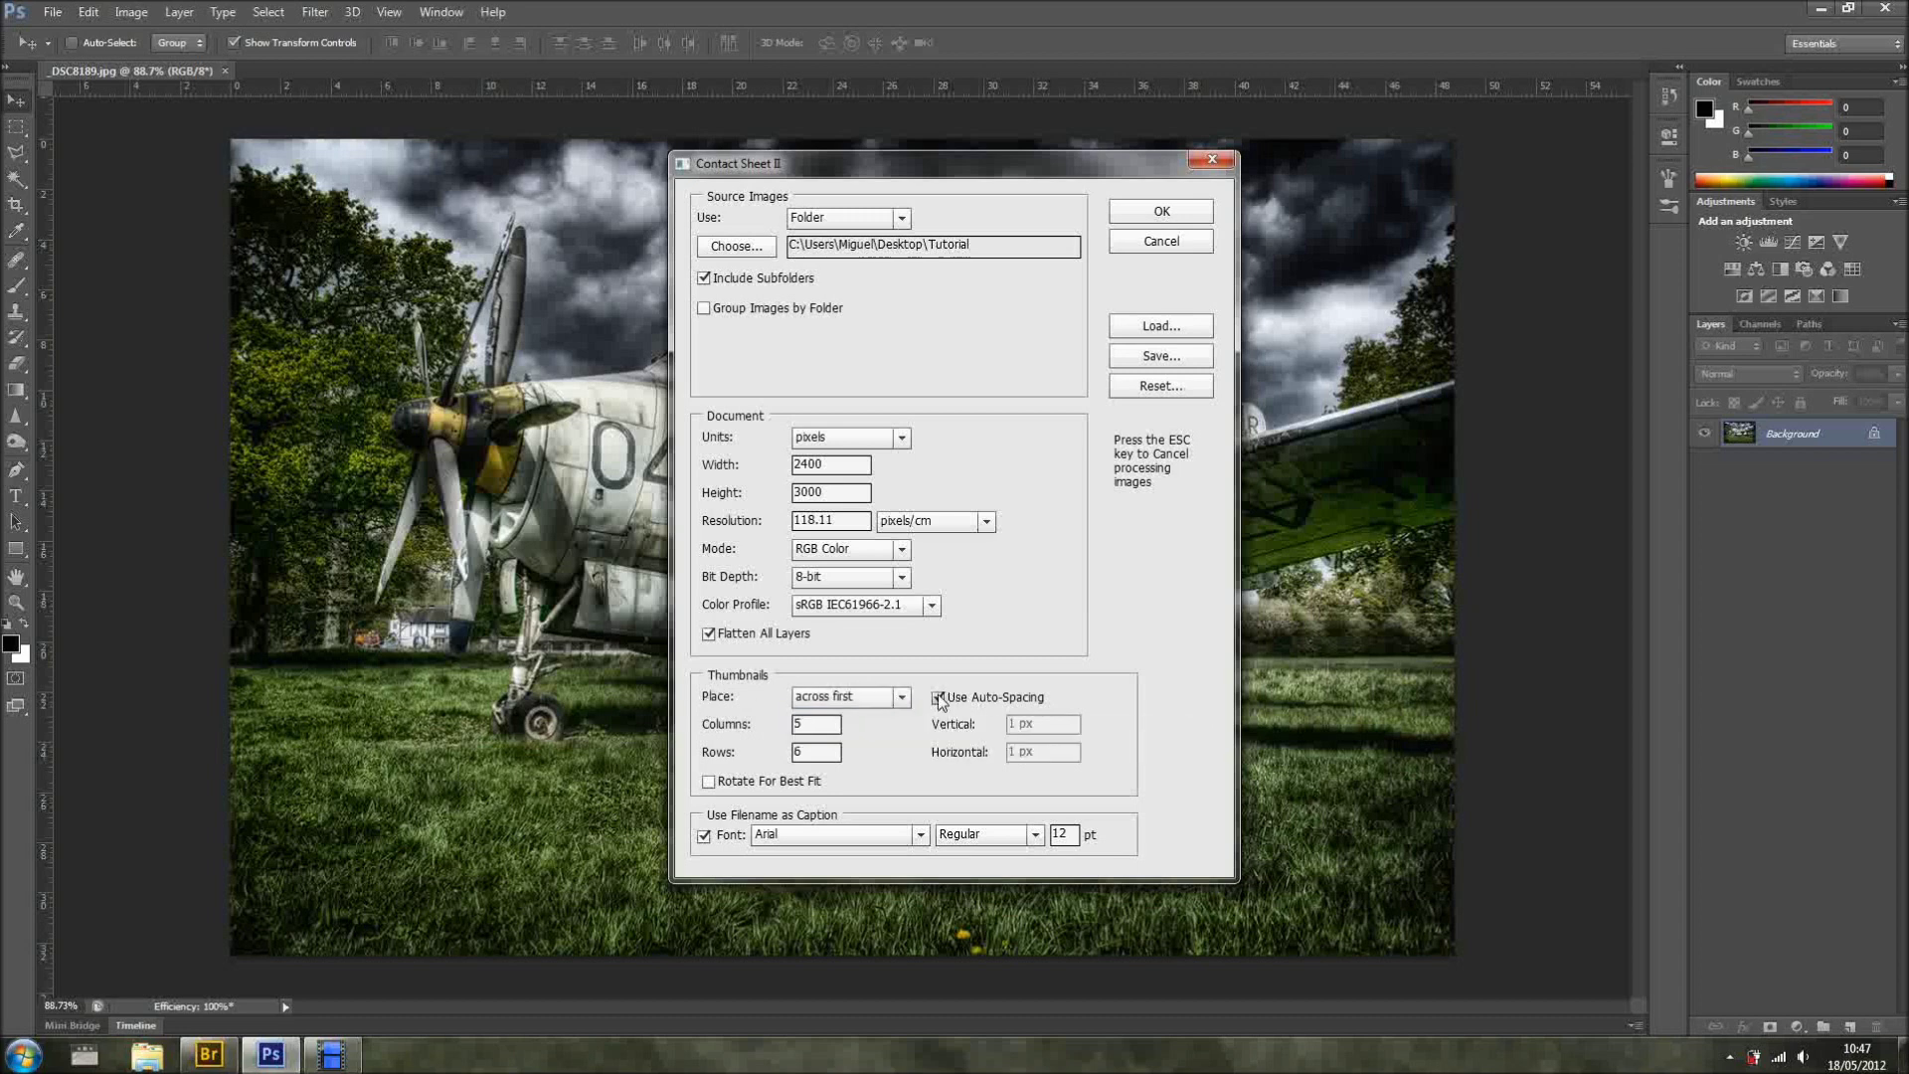
click(703, 837)
click(703, 837)
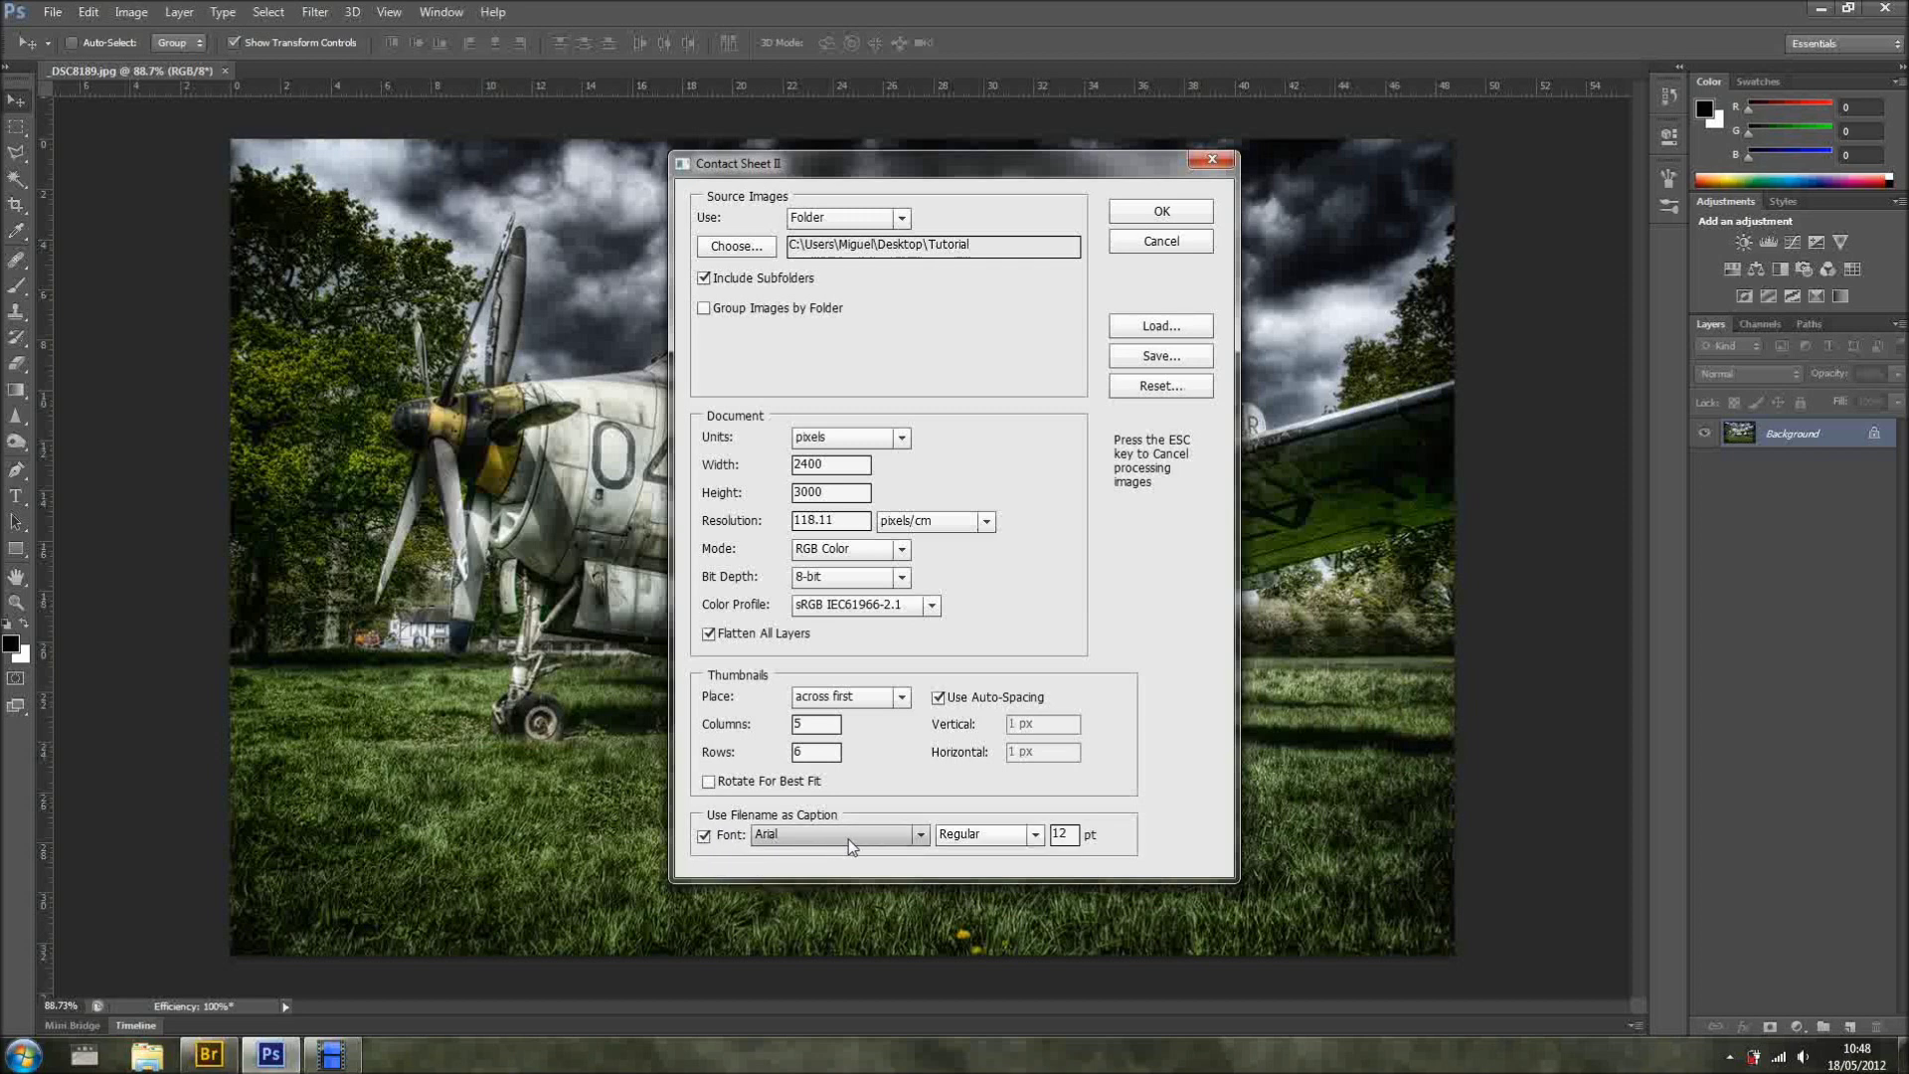
click(920, 838)
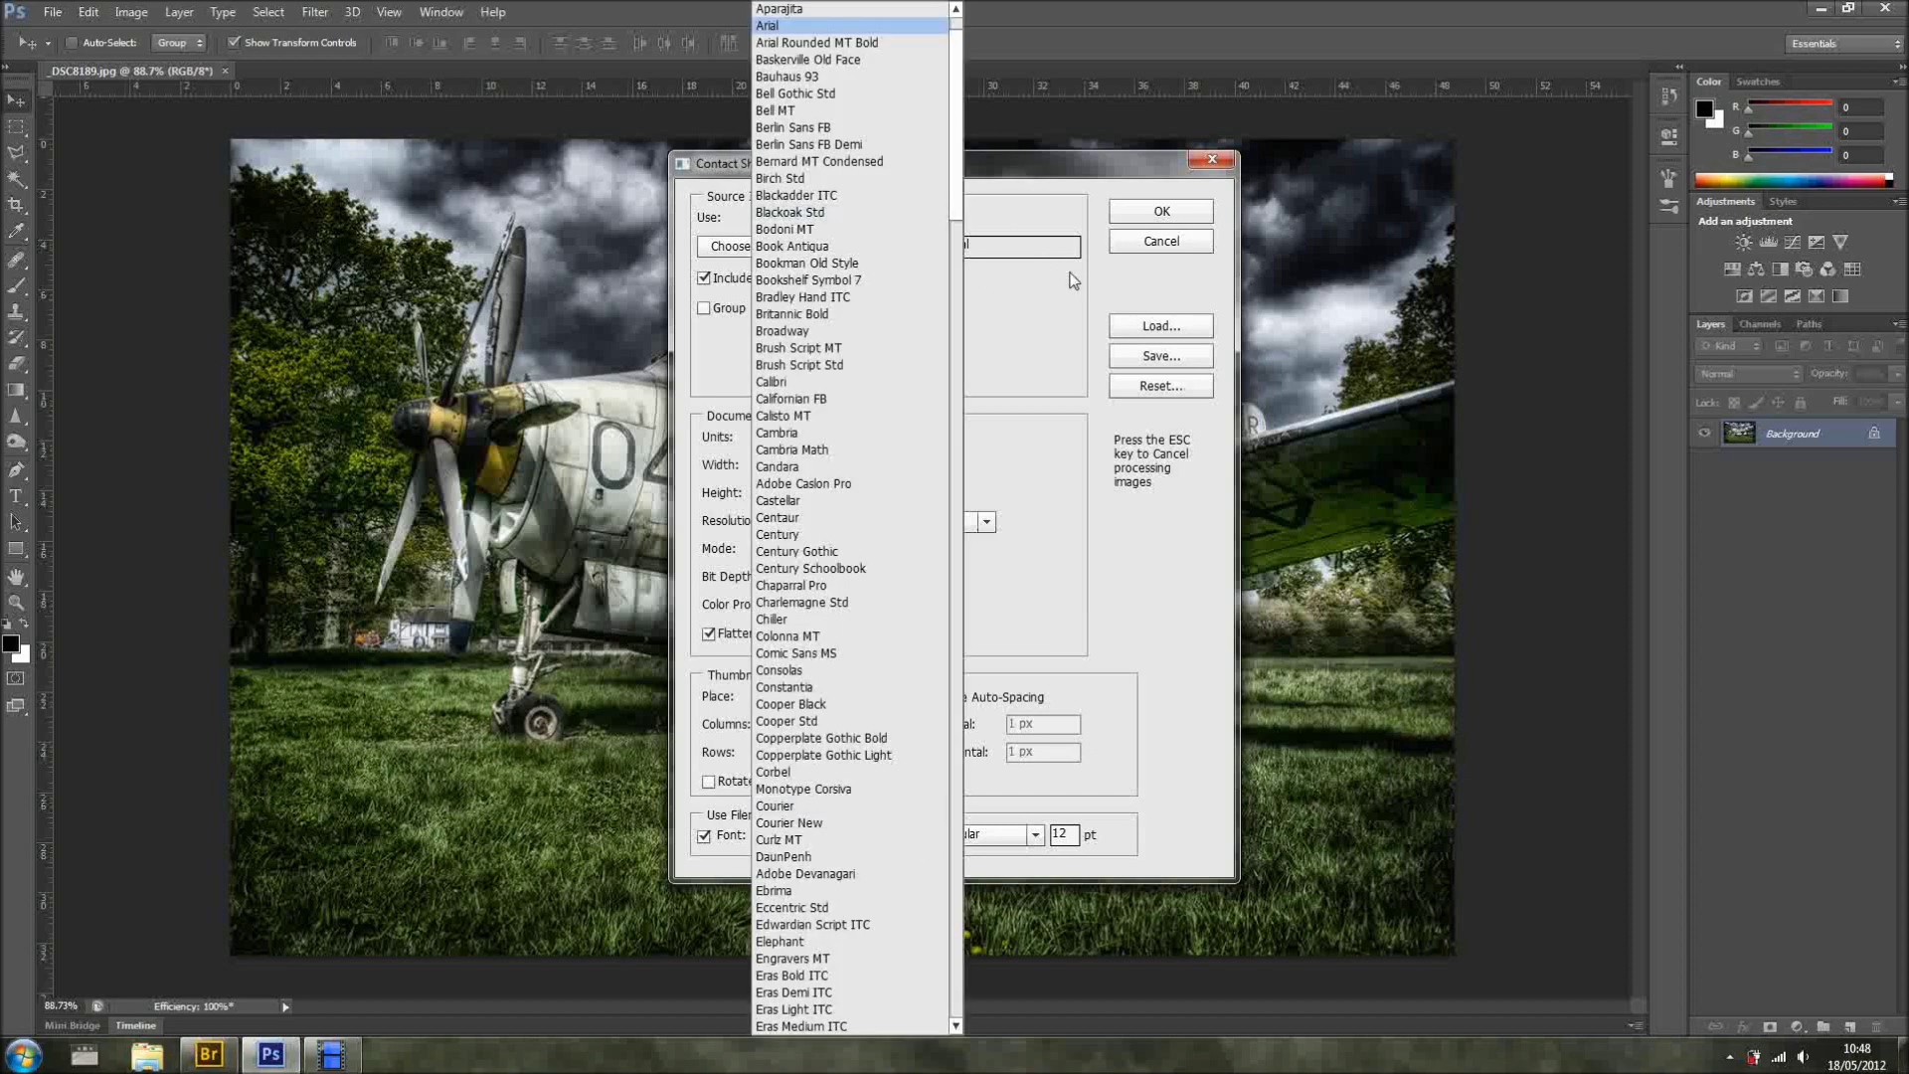
click(1138, 286)
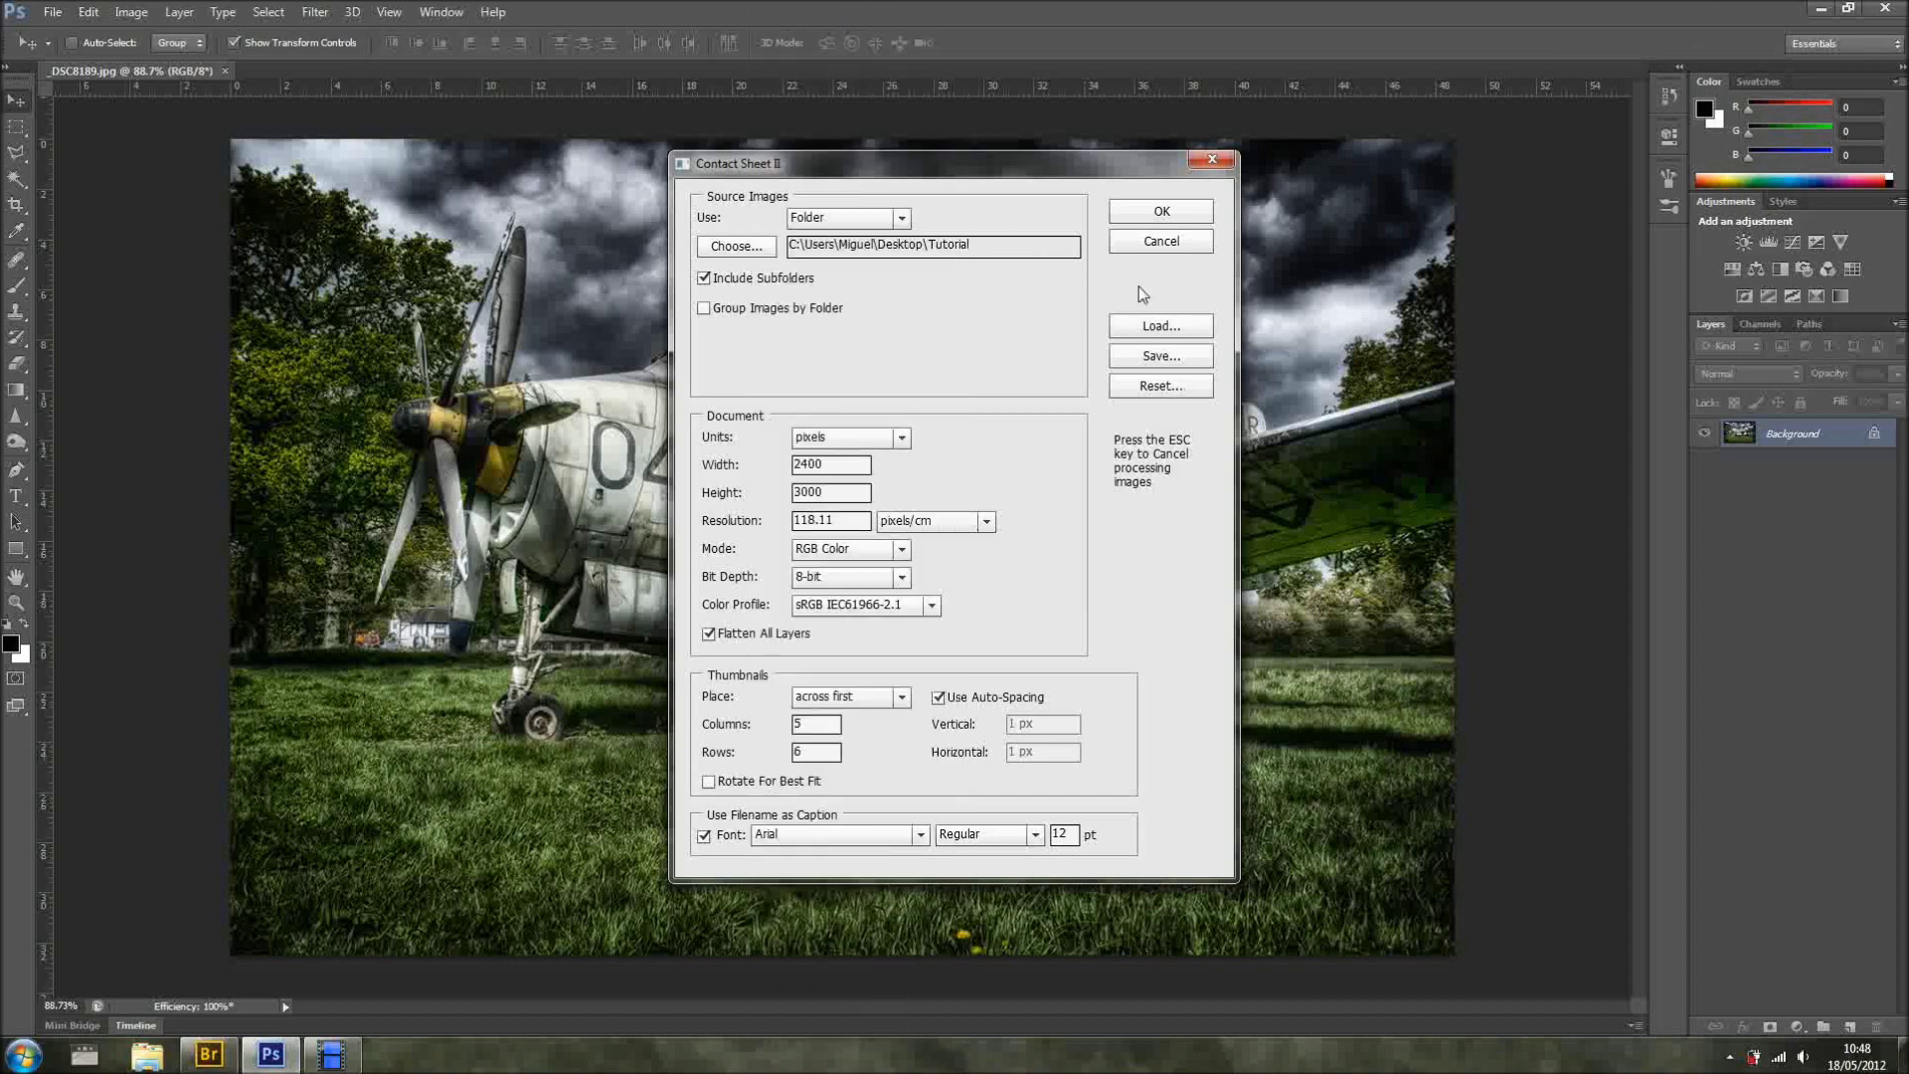
click(1164, 214)
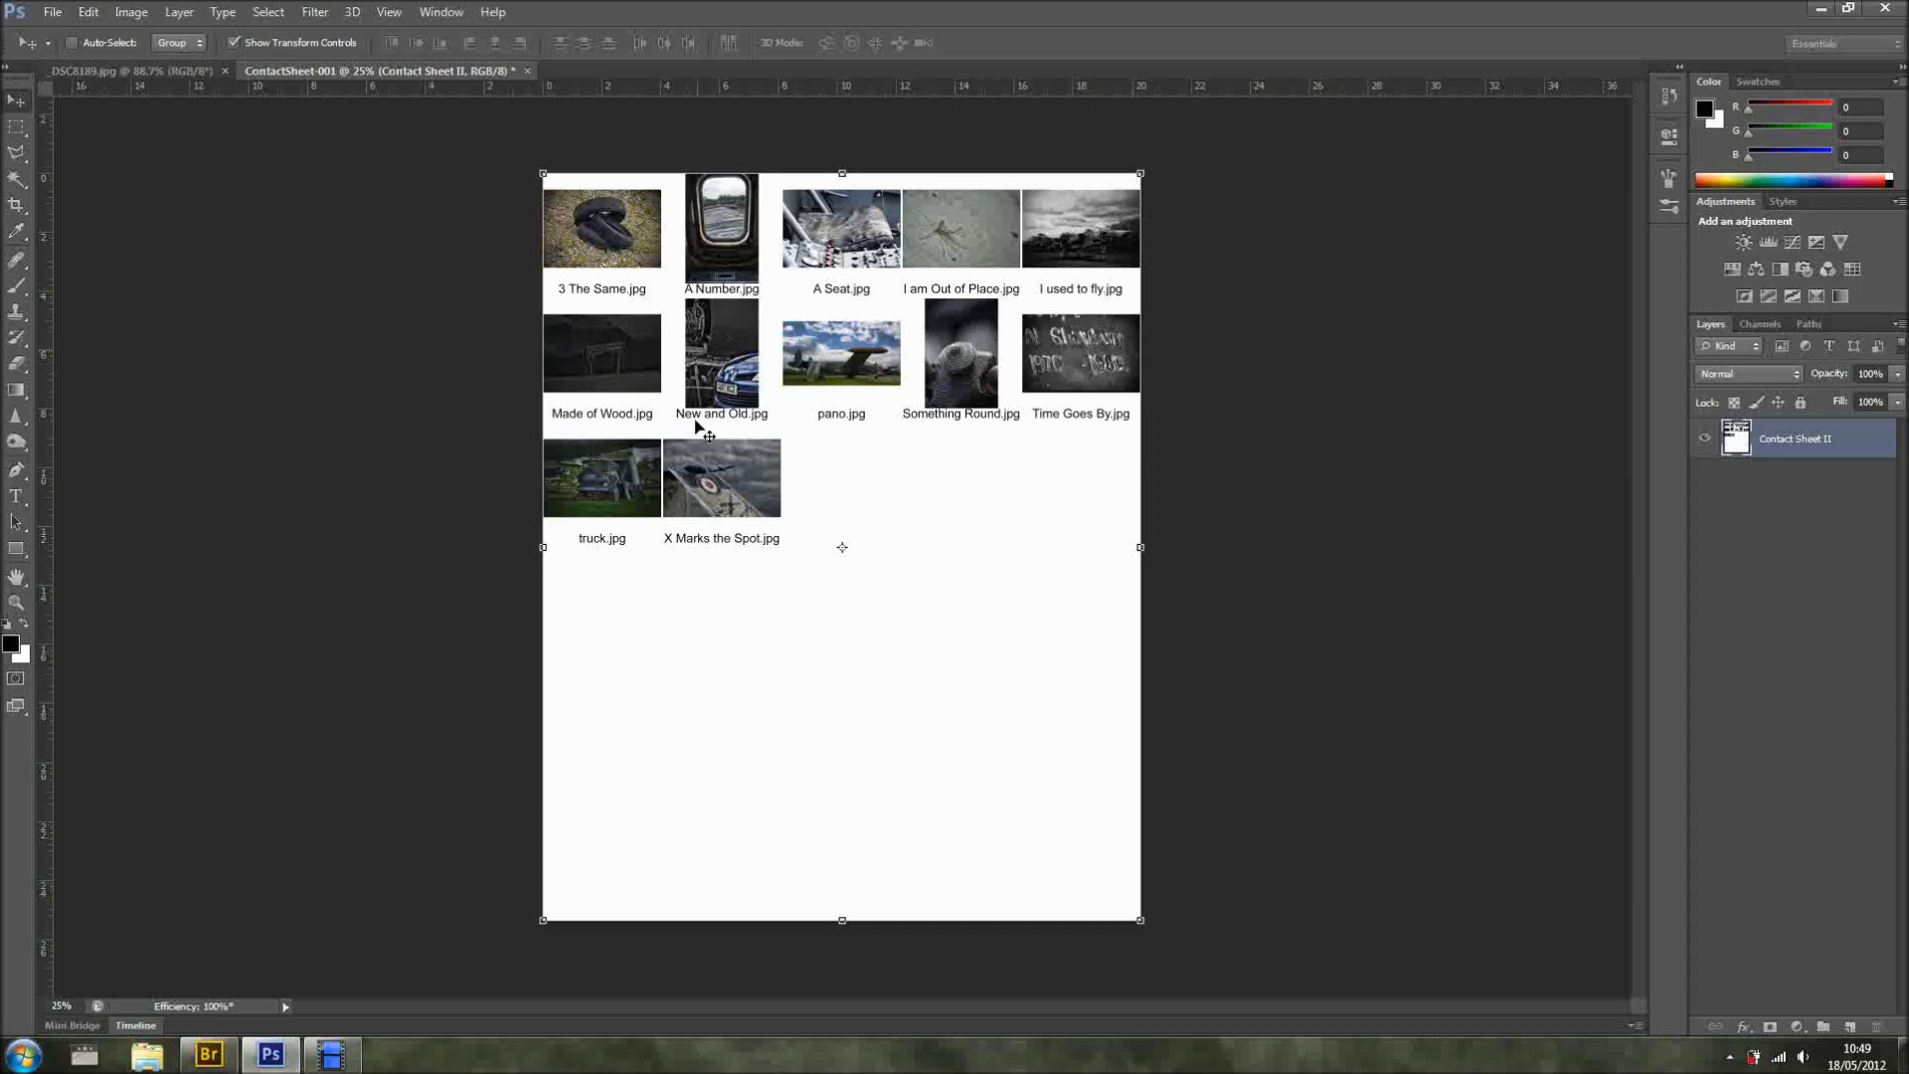
Close ContactSheet-001 without saving, leaving DSC8189.jpg as the open document
click(59, 12)
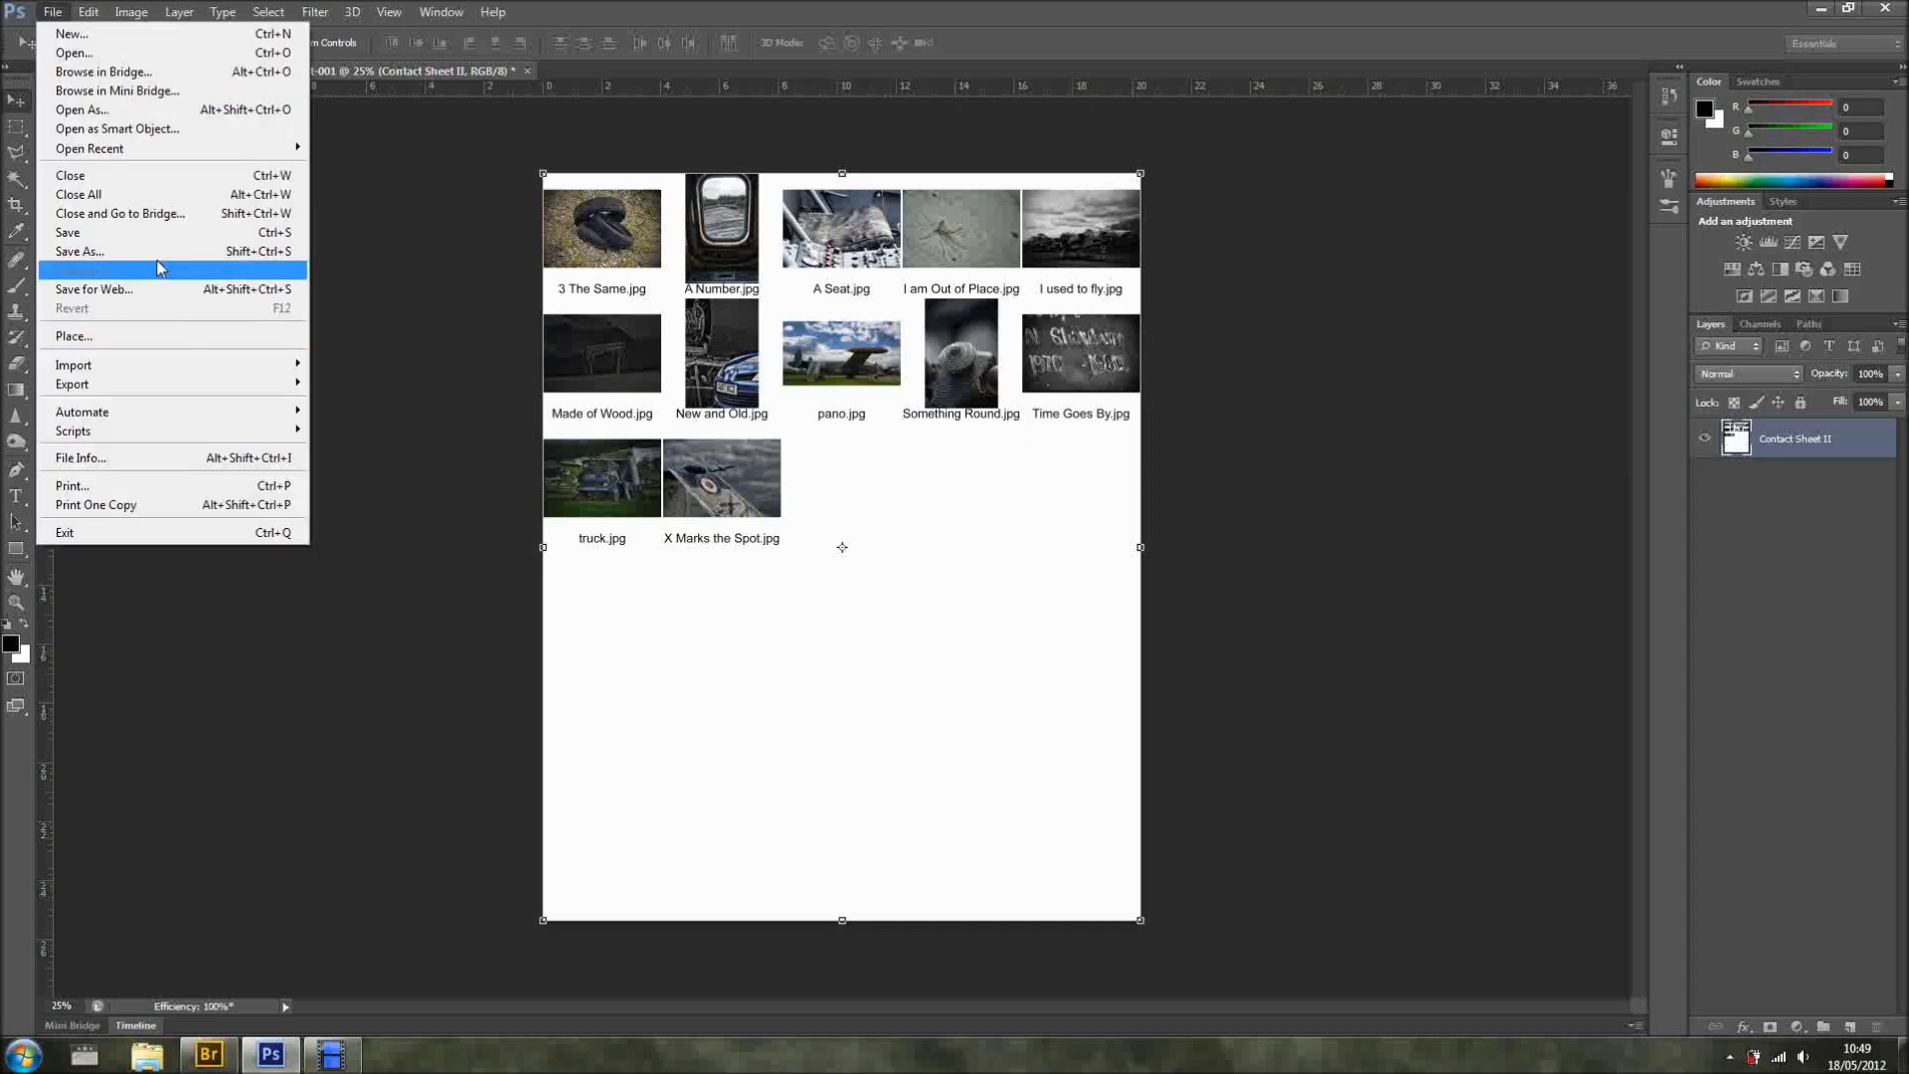
click(1267, 410)
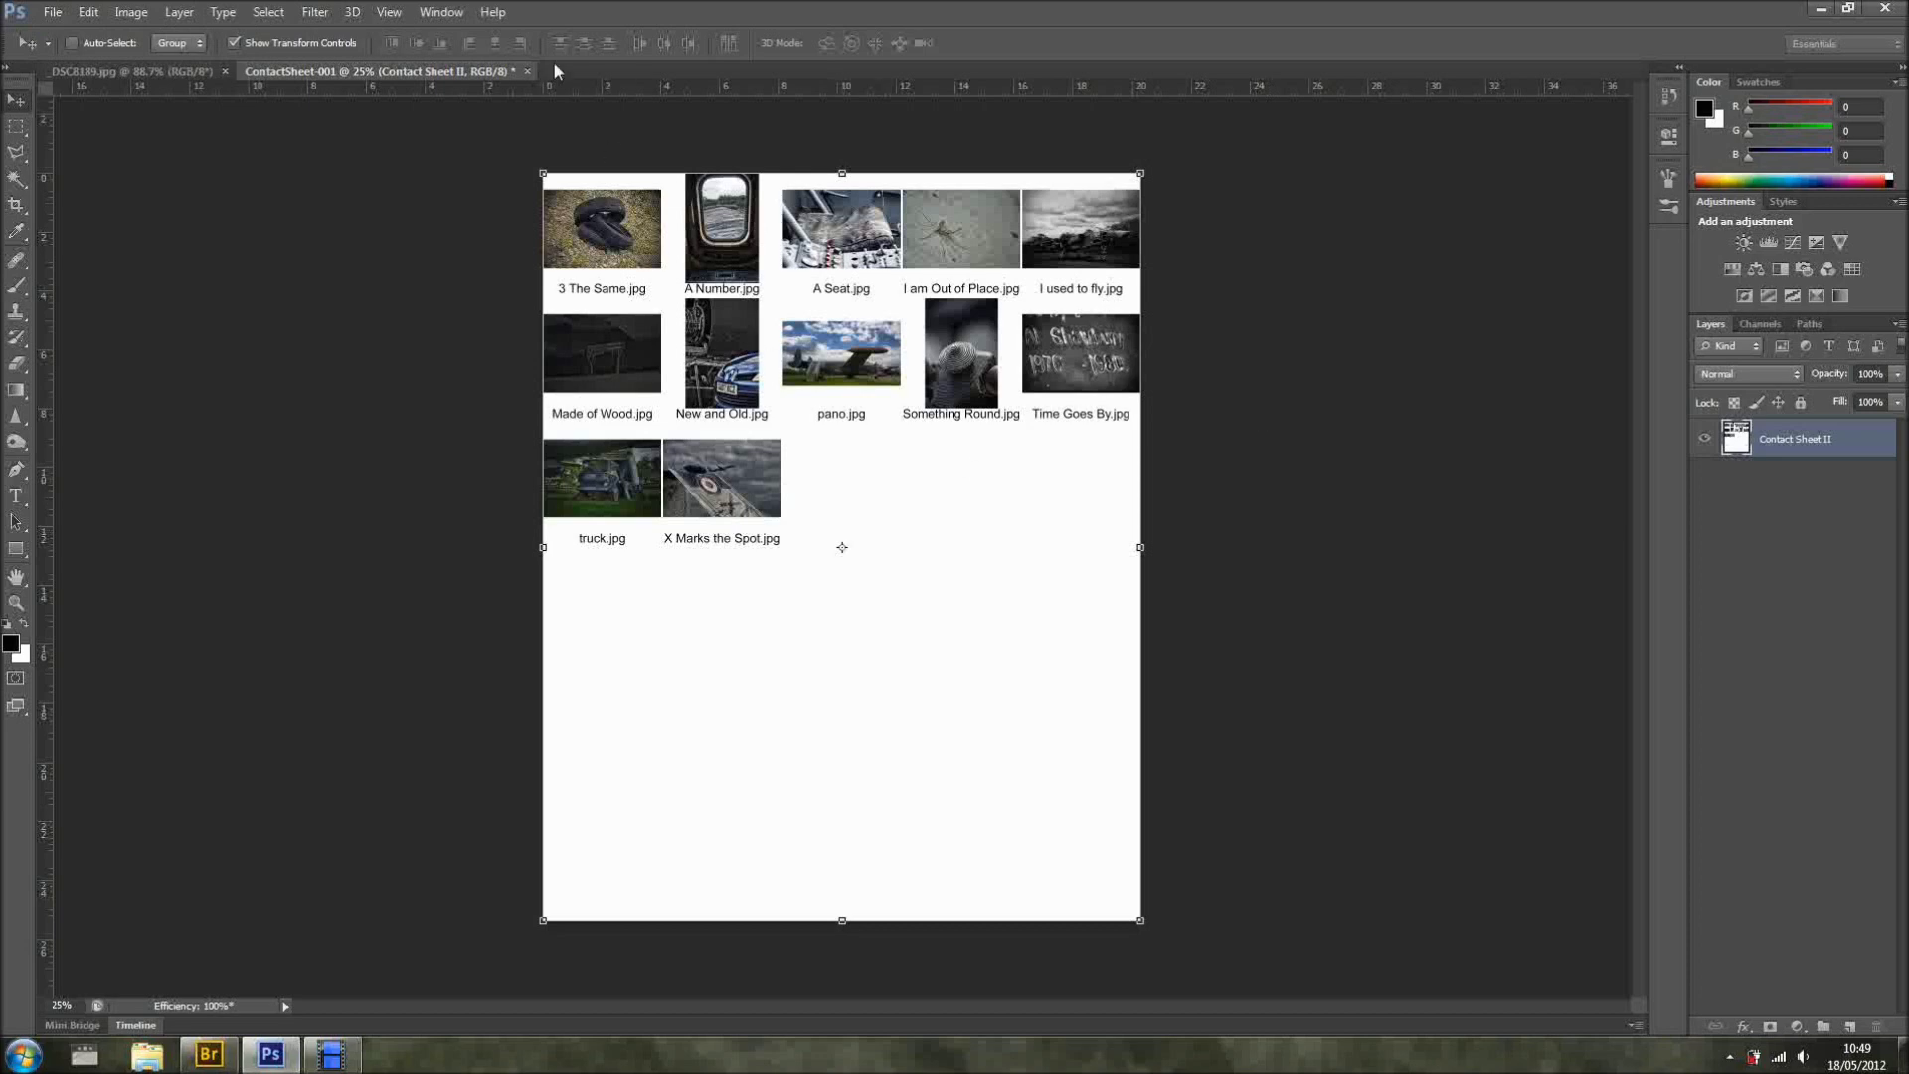
click(527, 70)
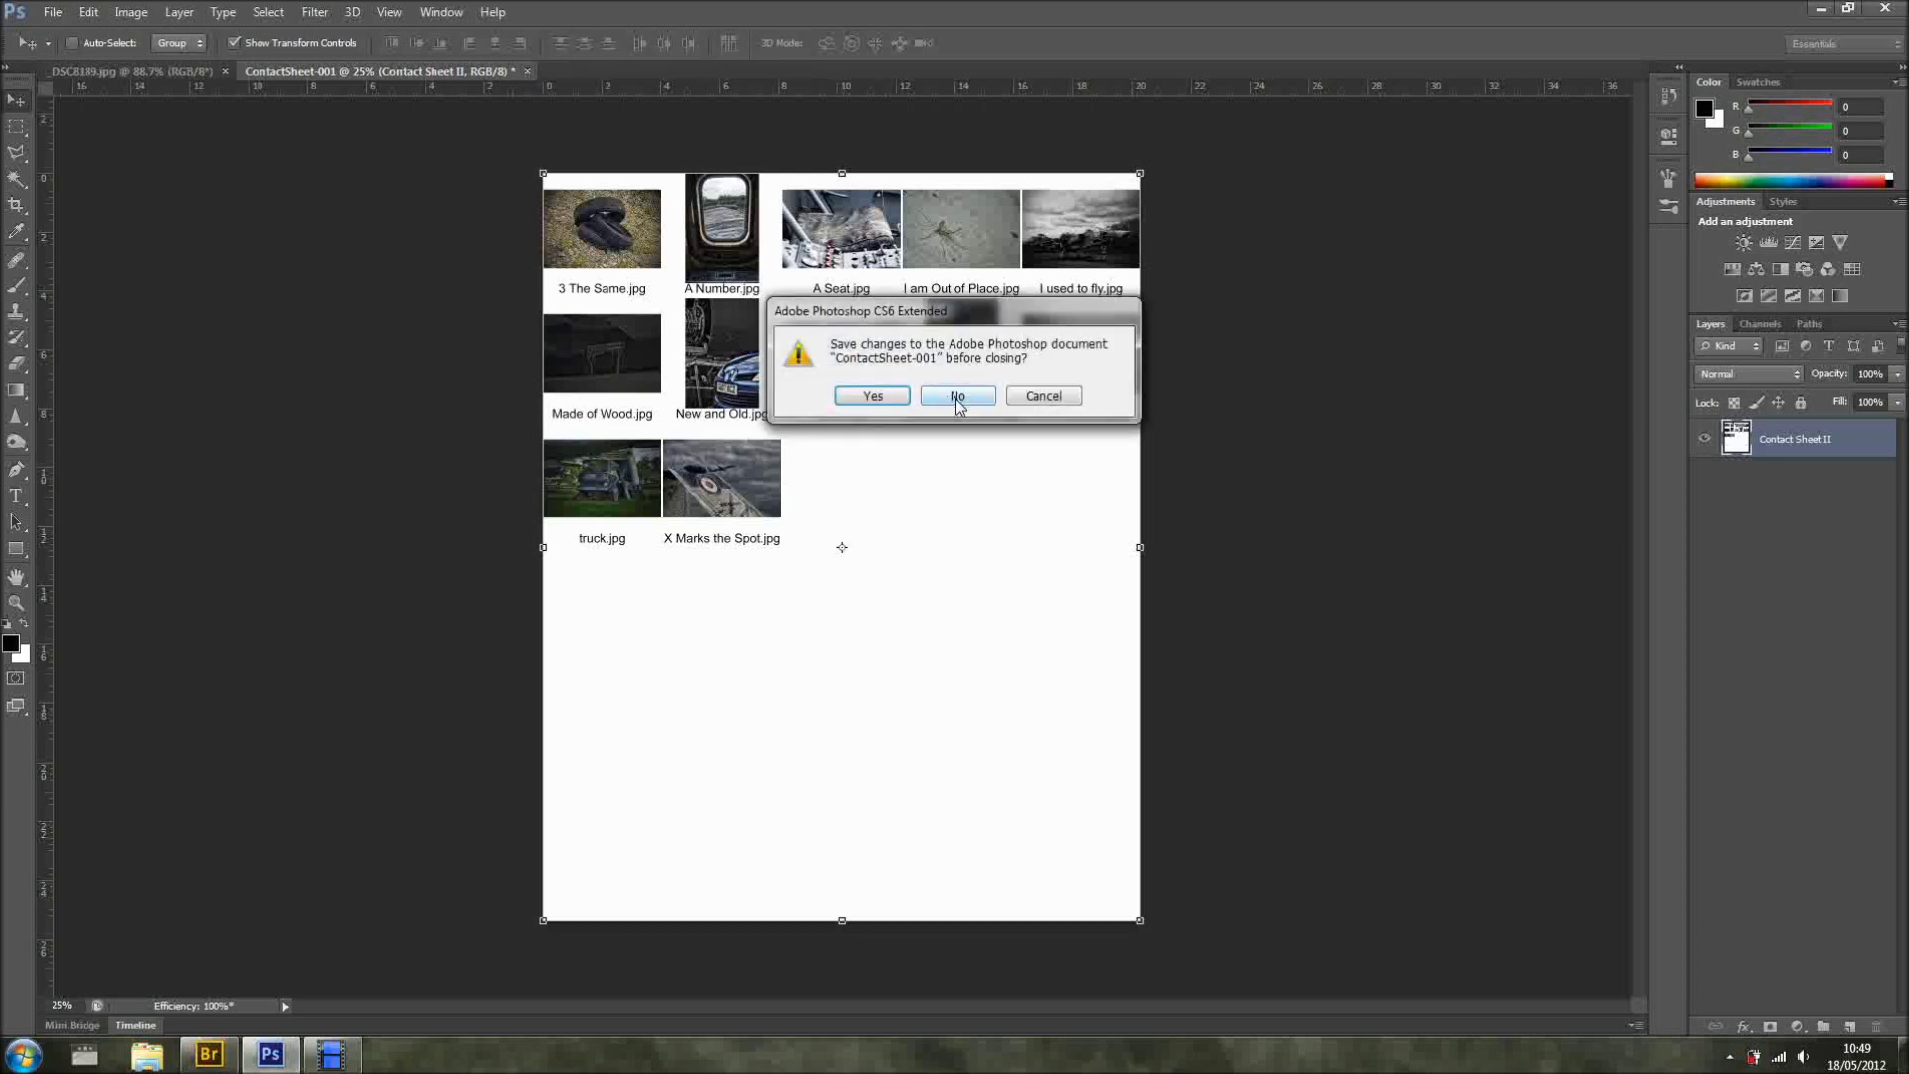
click(956, 393)
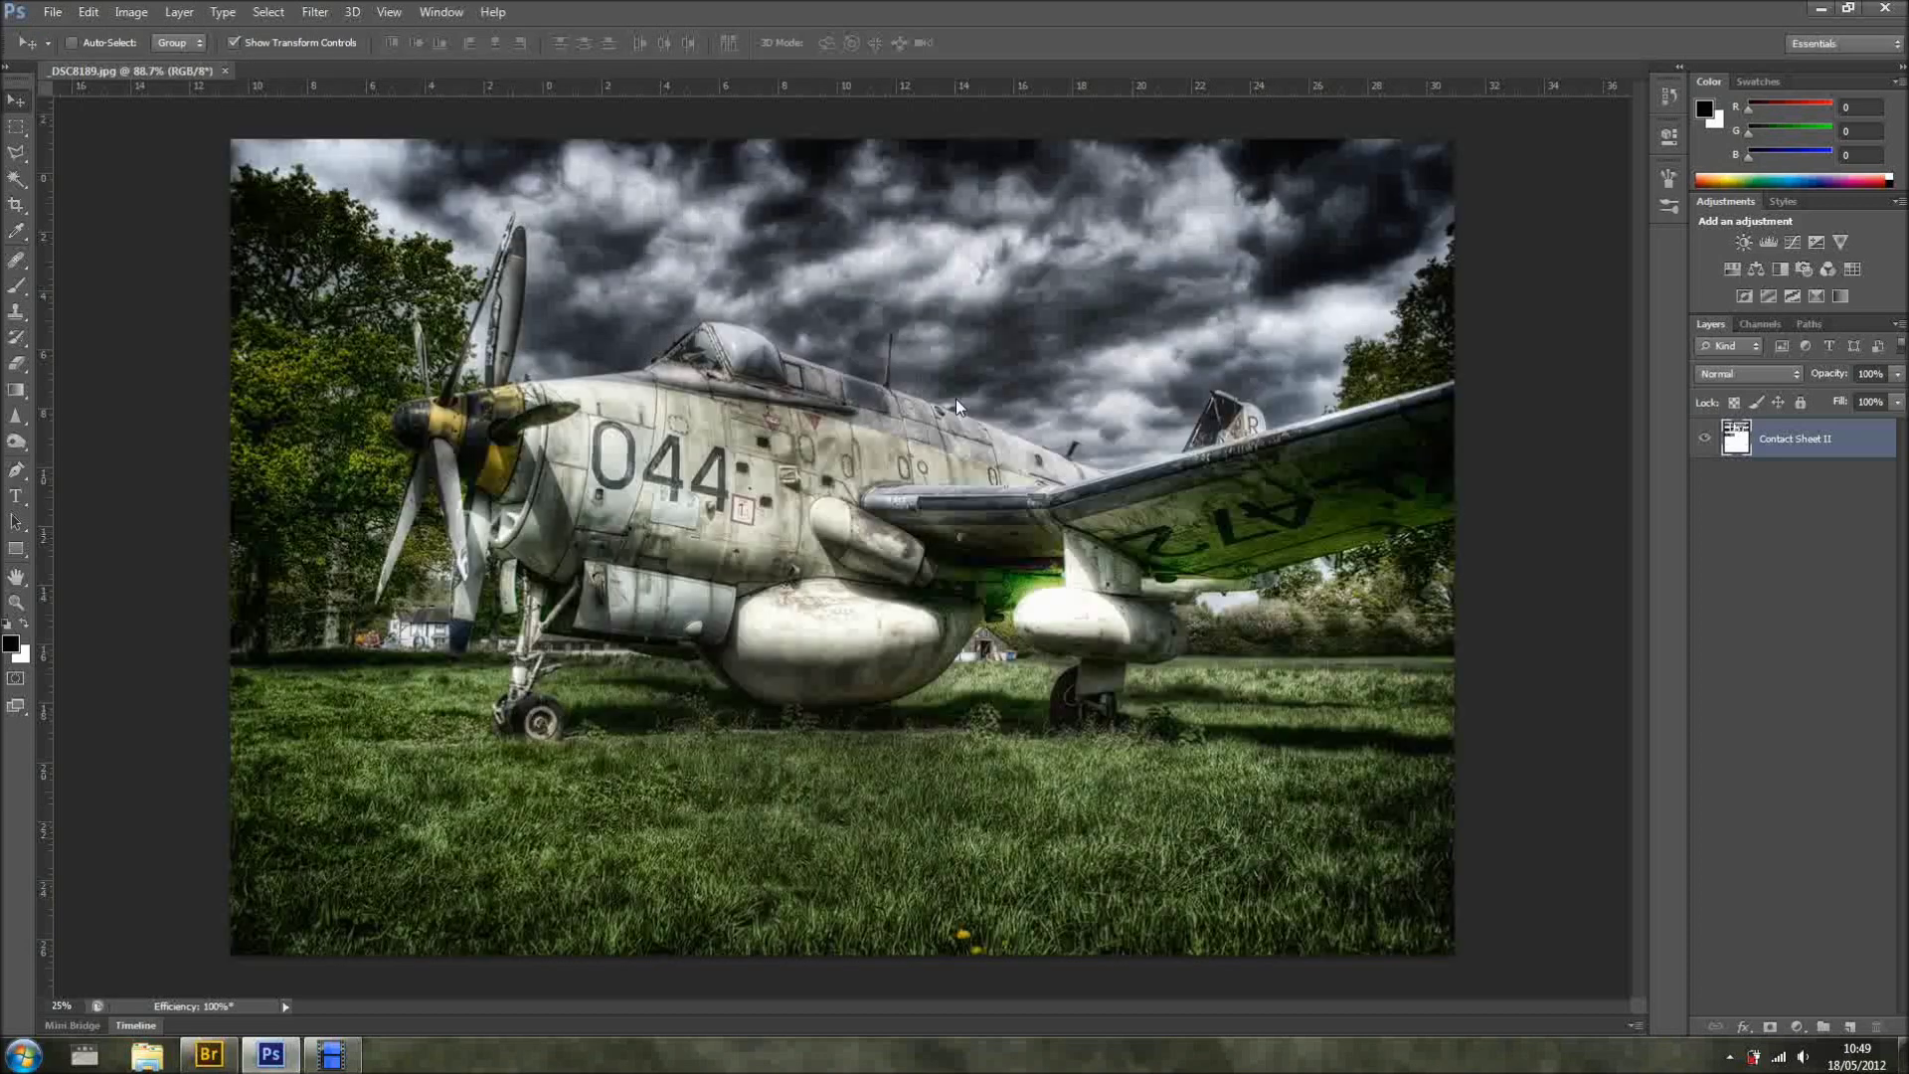
Open the PDF Presentation dialog from File > Automate
click(53, 14)
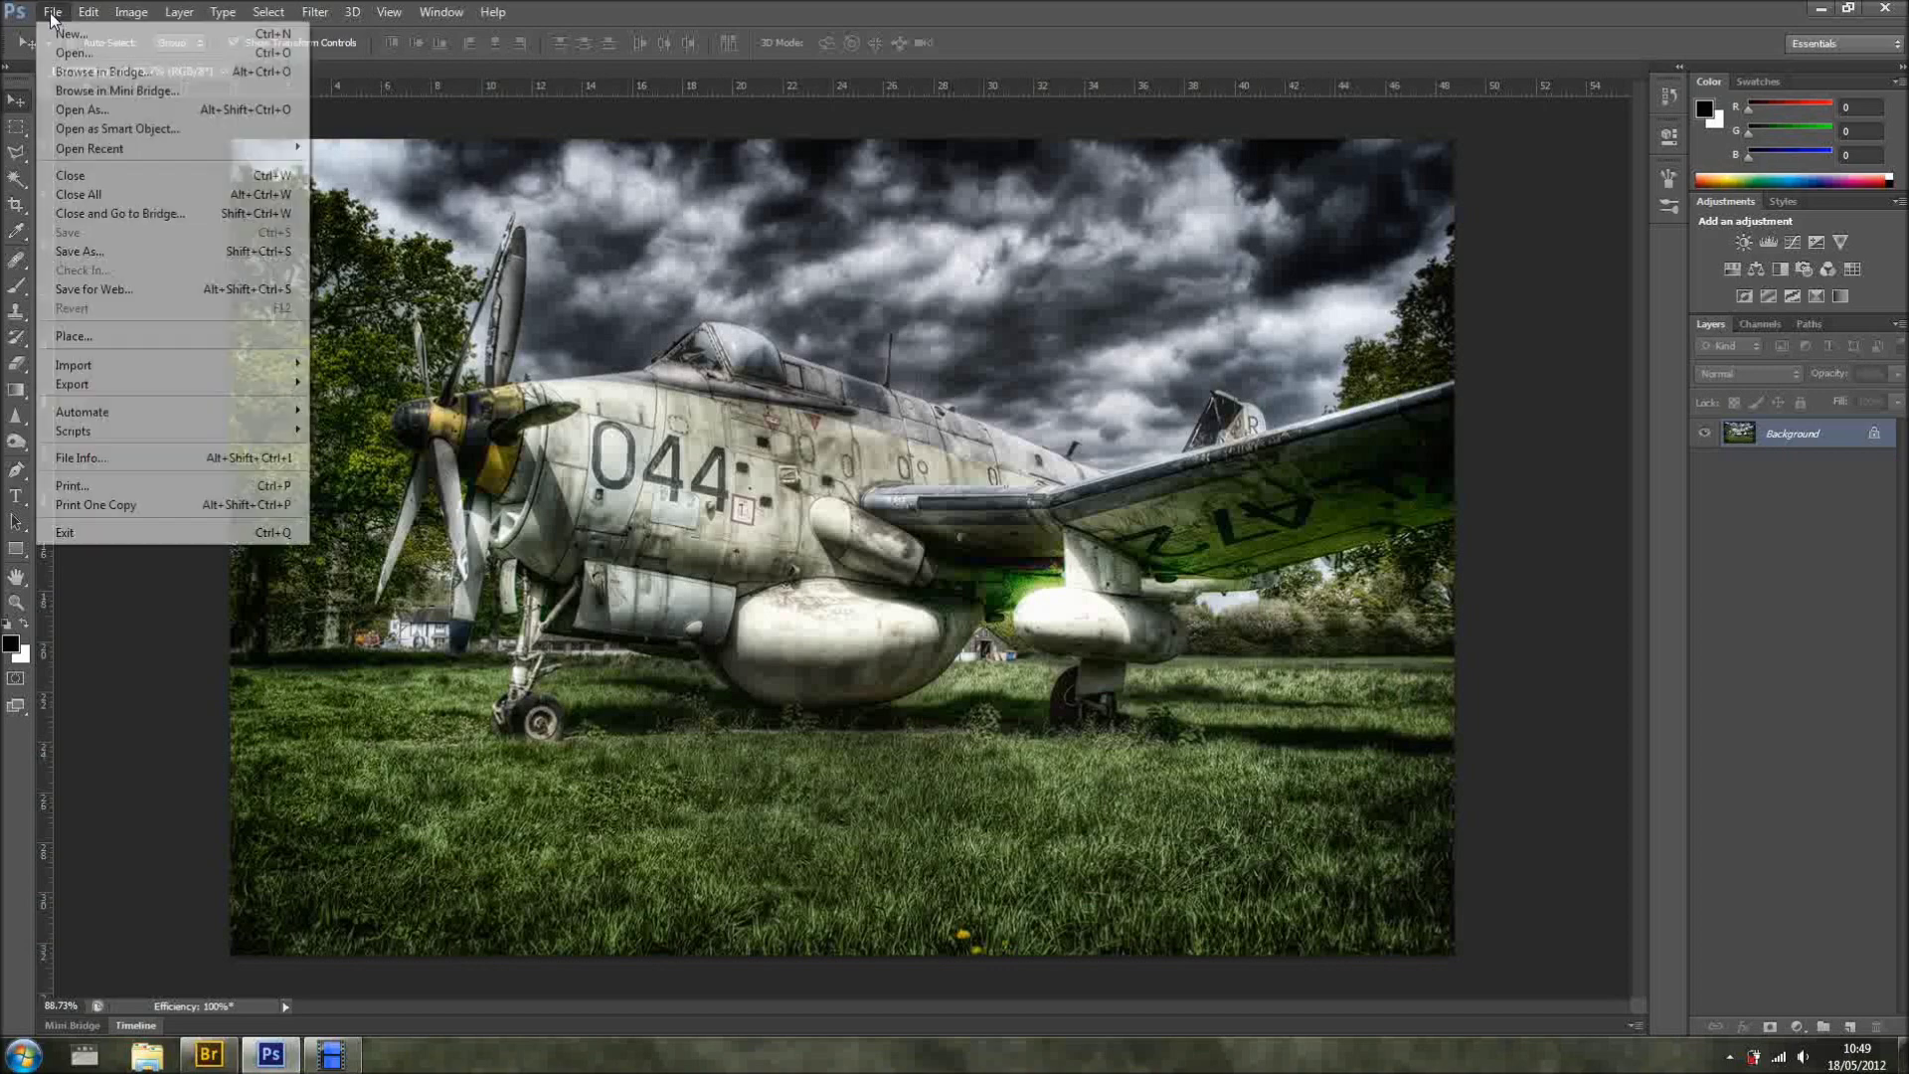
mouse_move(223, 399)
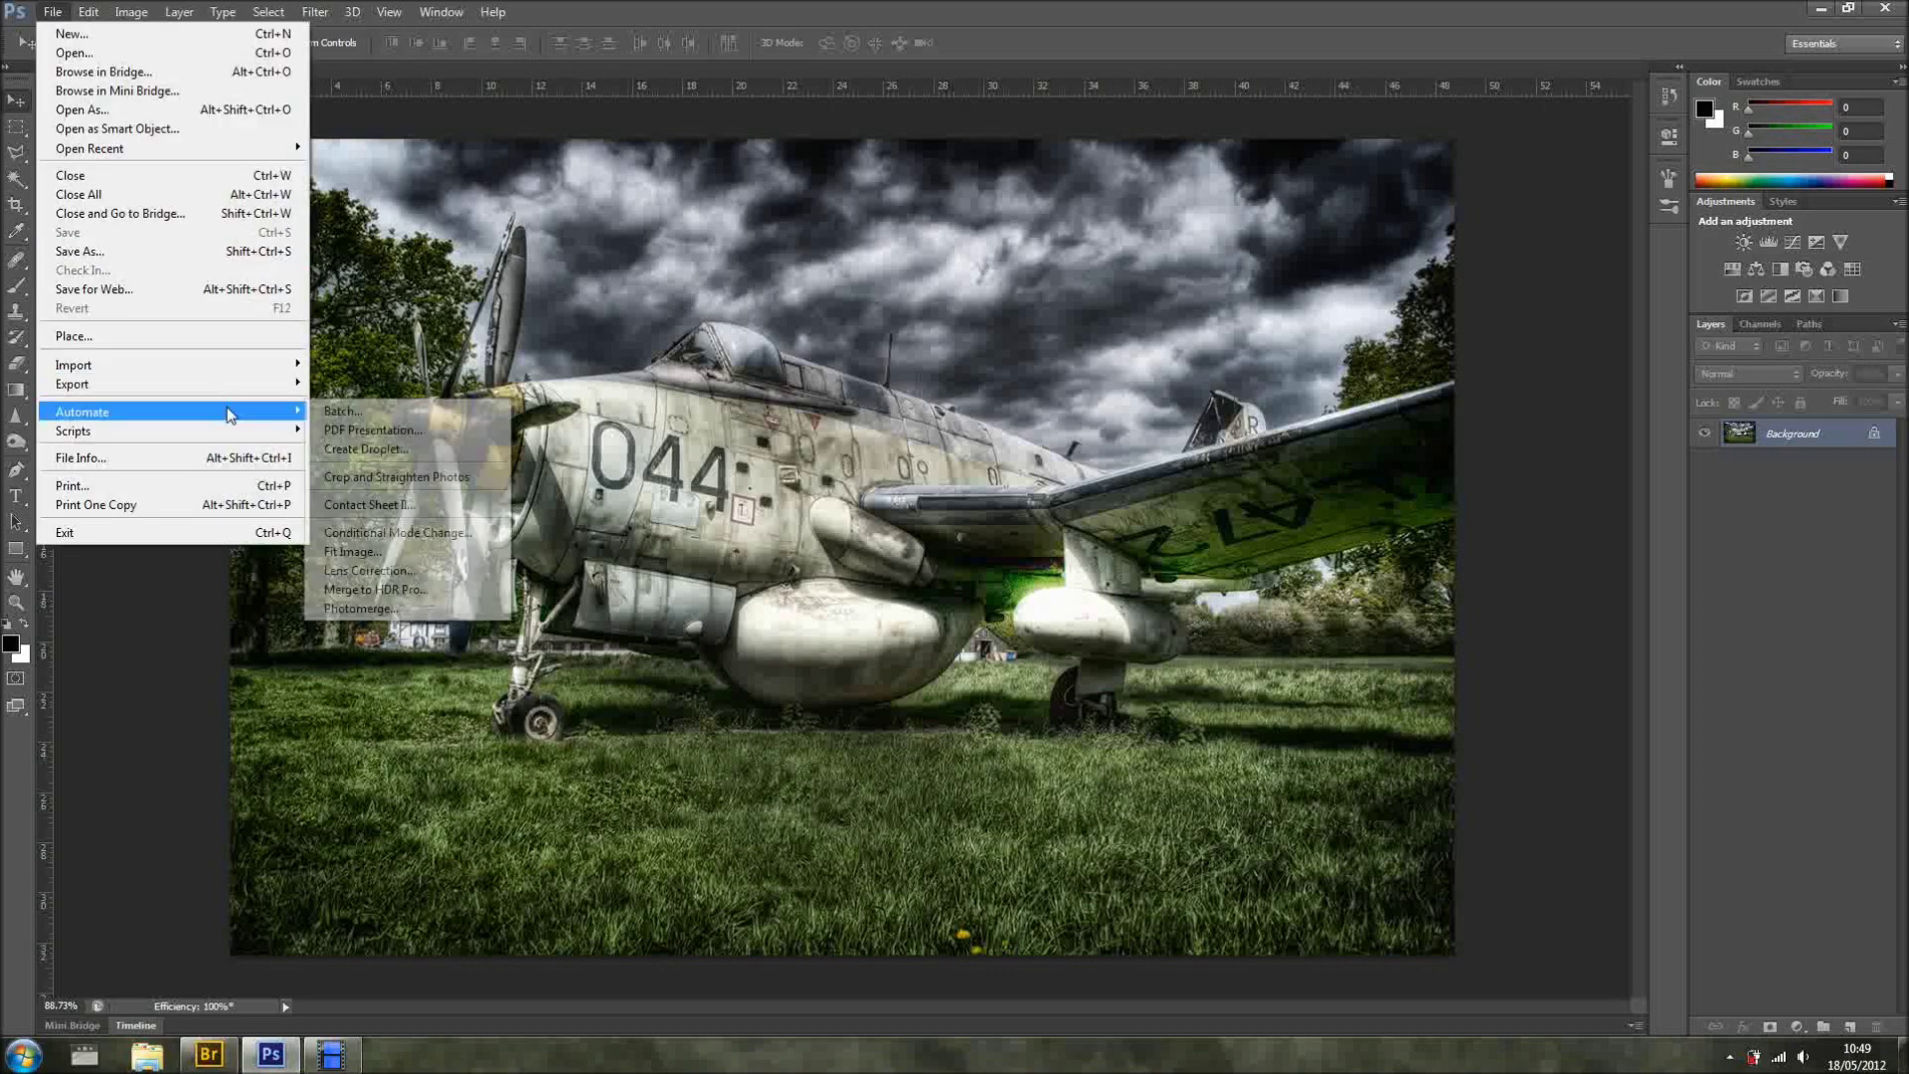
click(384, 431)
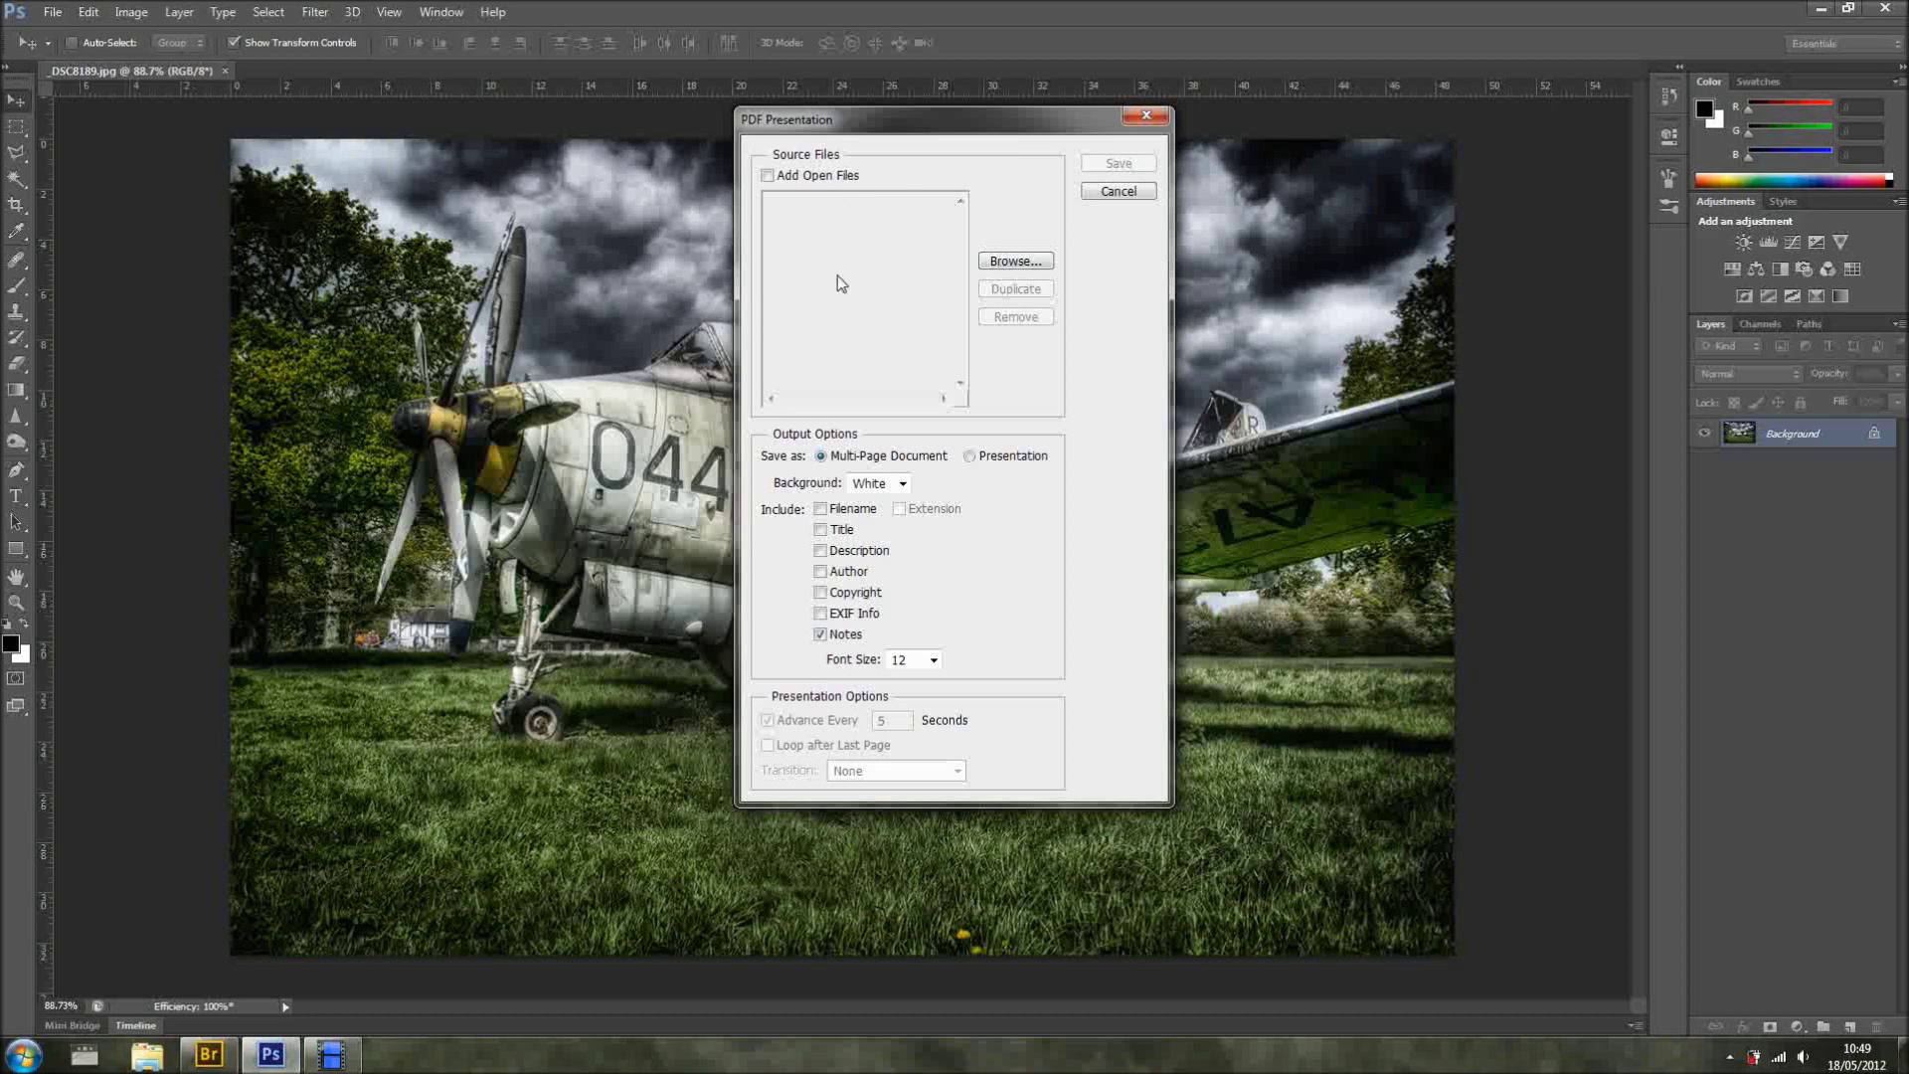
Add all twelve Tutorial JPEGs, 3 The Same.jpg through X Marks the Spot.jpg, as source files
click(1016, 264)
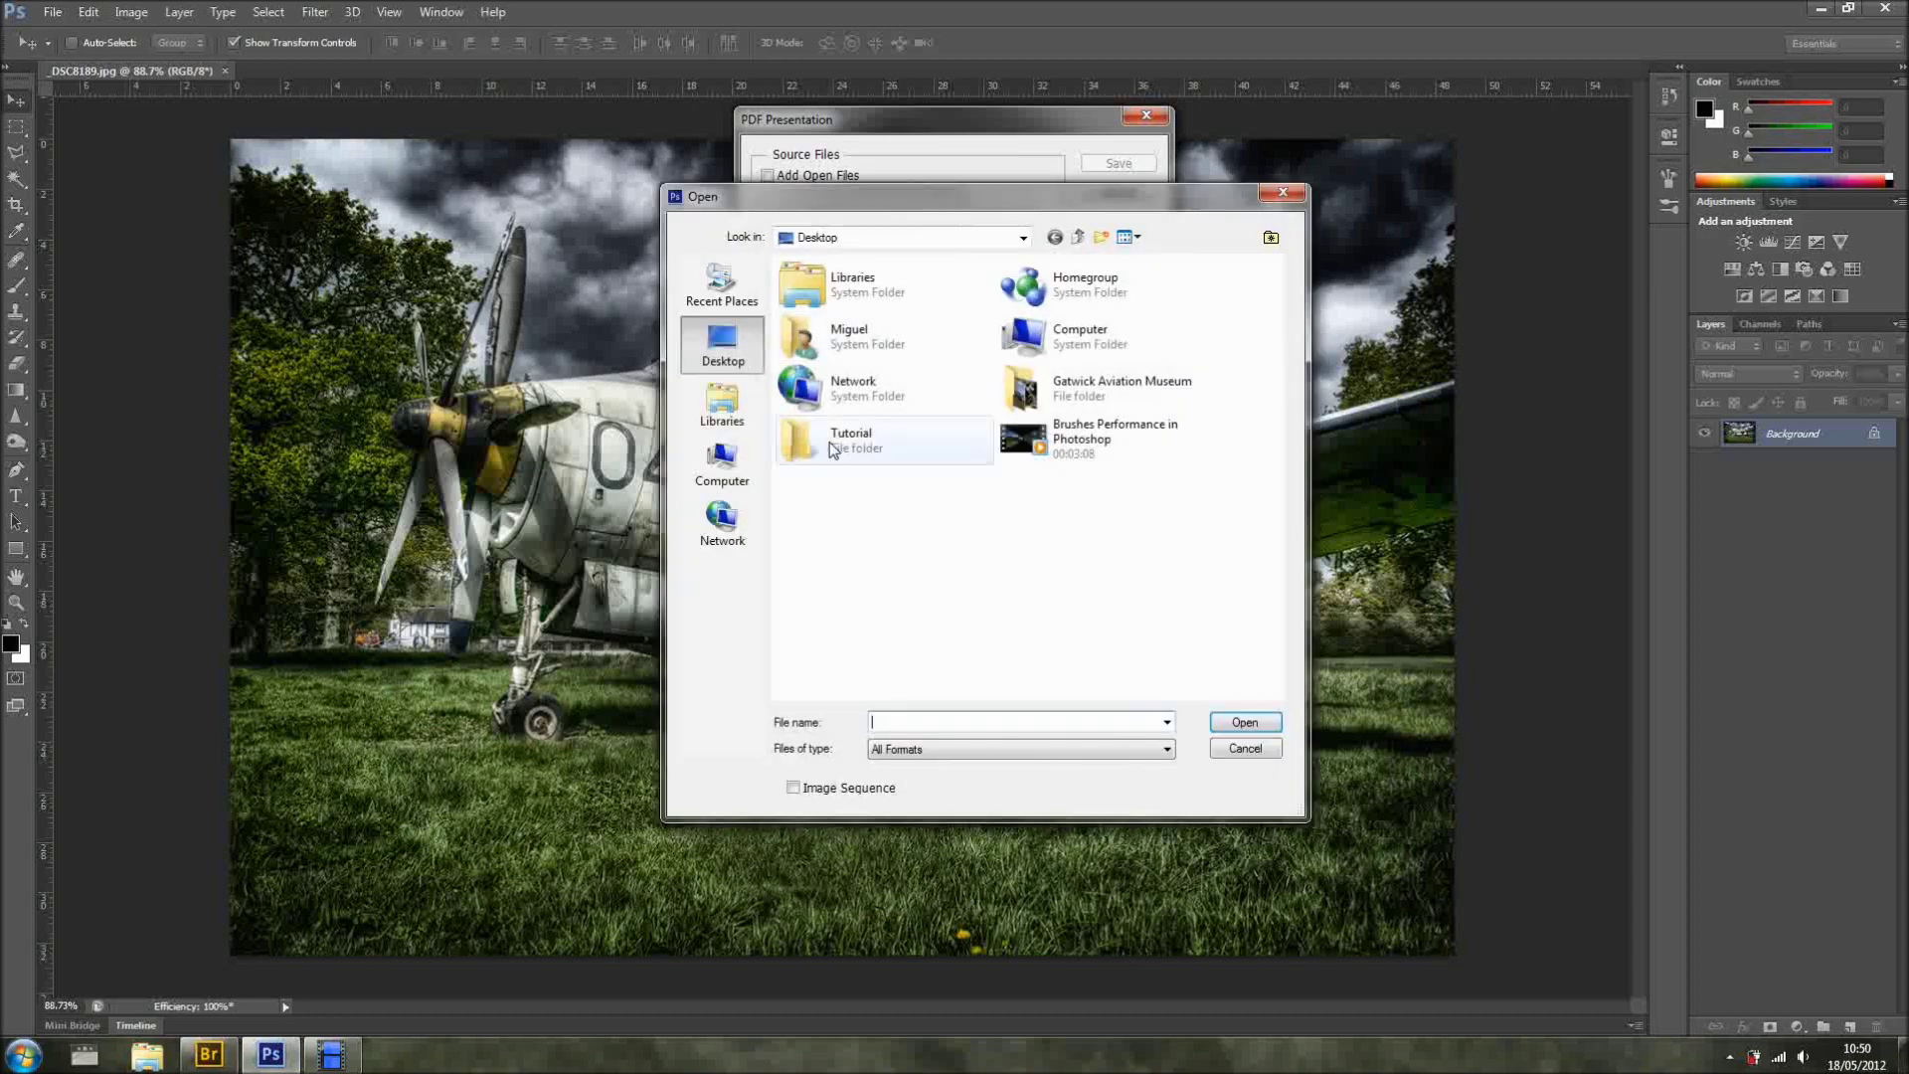
click(833, 448)
double_click(833, 447)
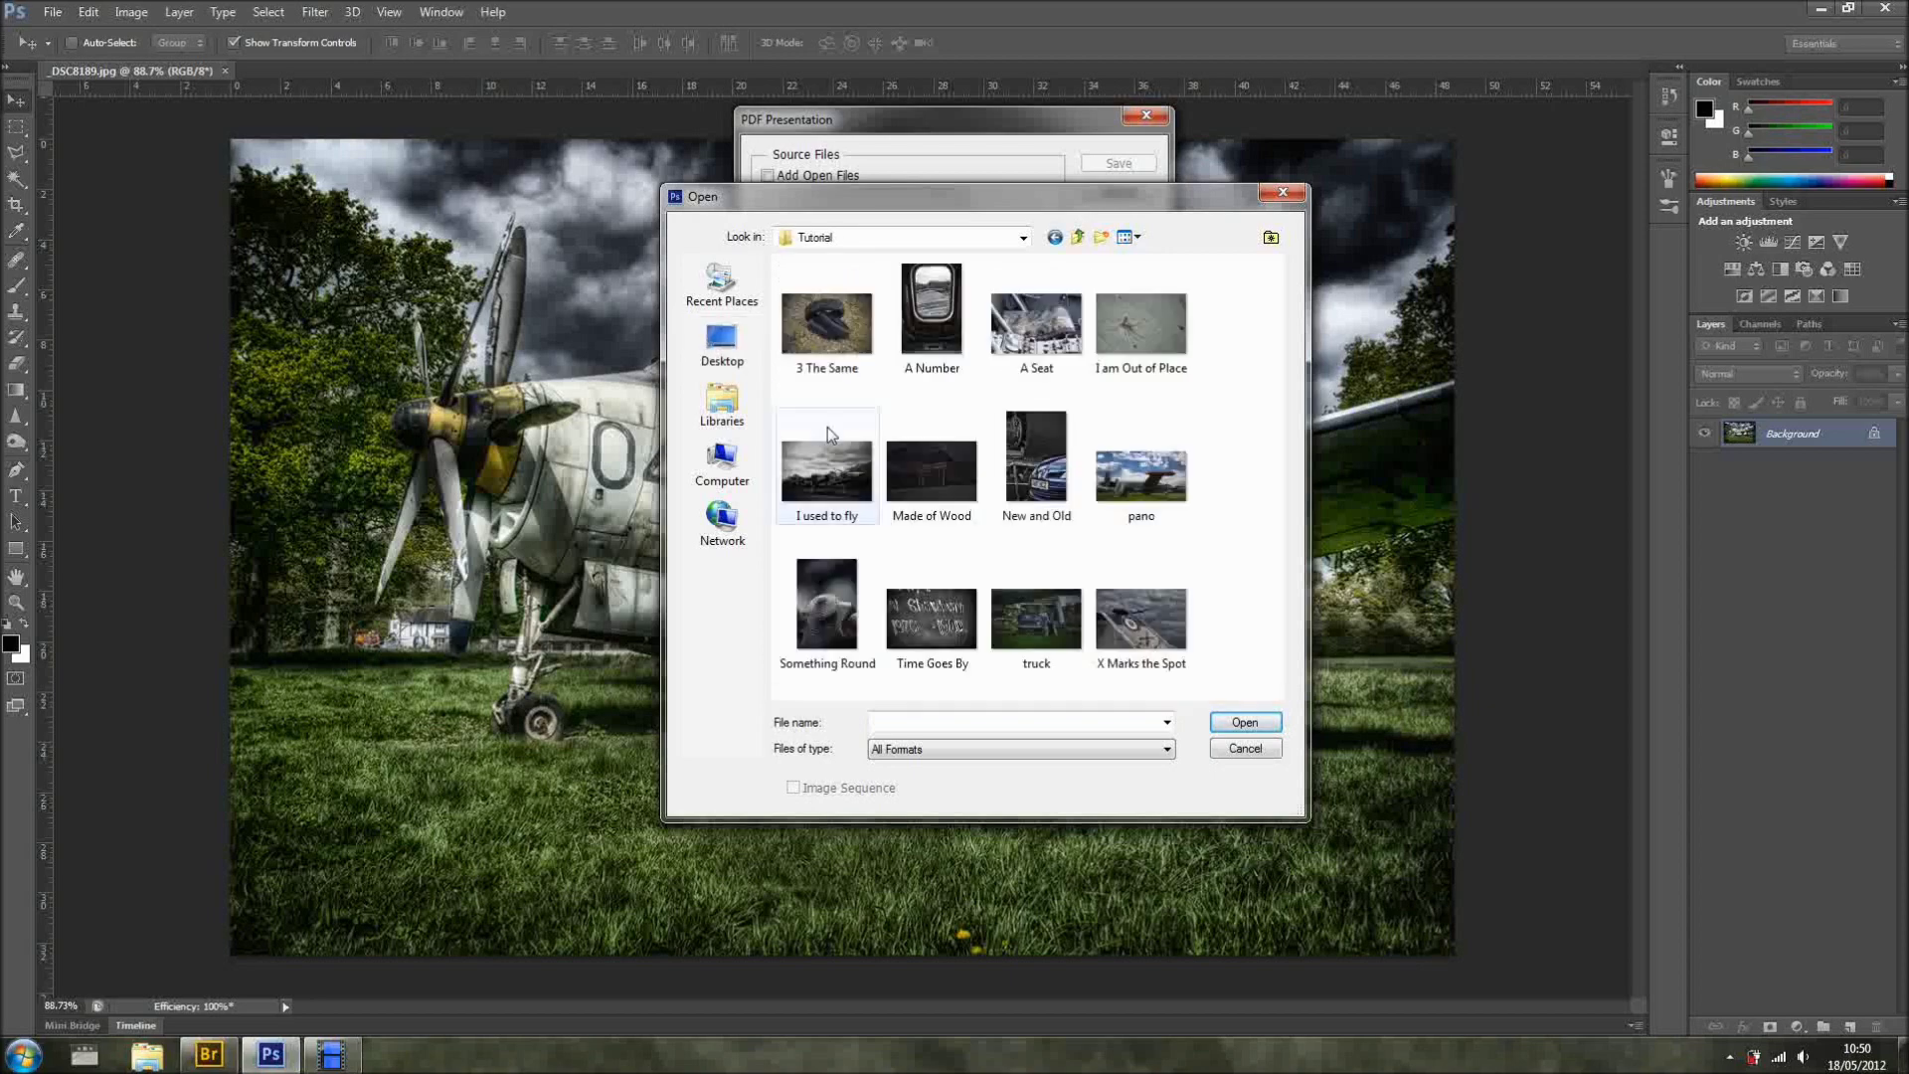
click(831, 342)
key(ctrl+a)
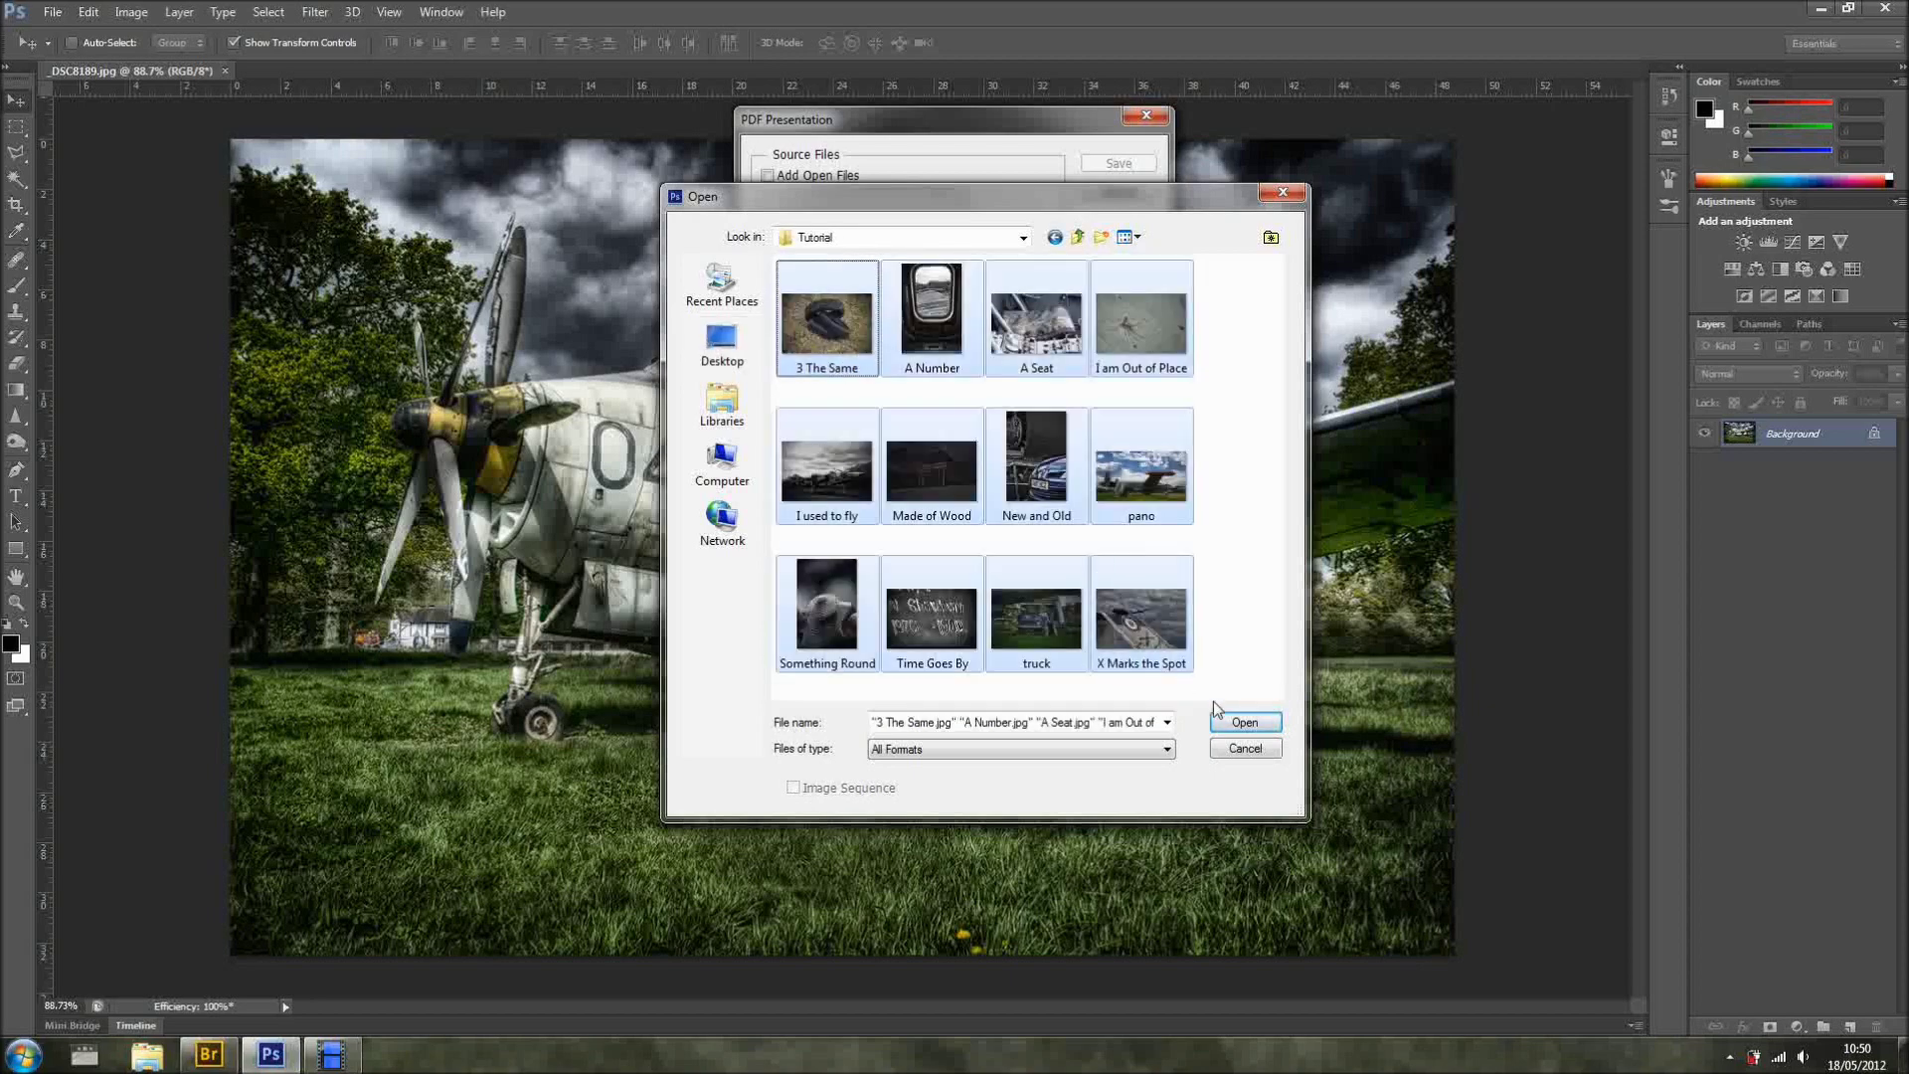
click(1242, 721)
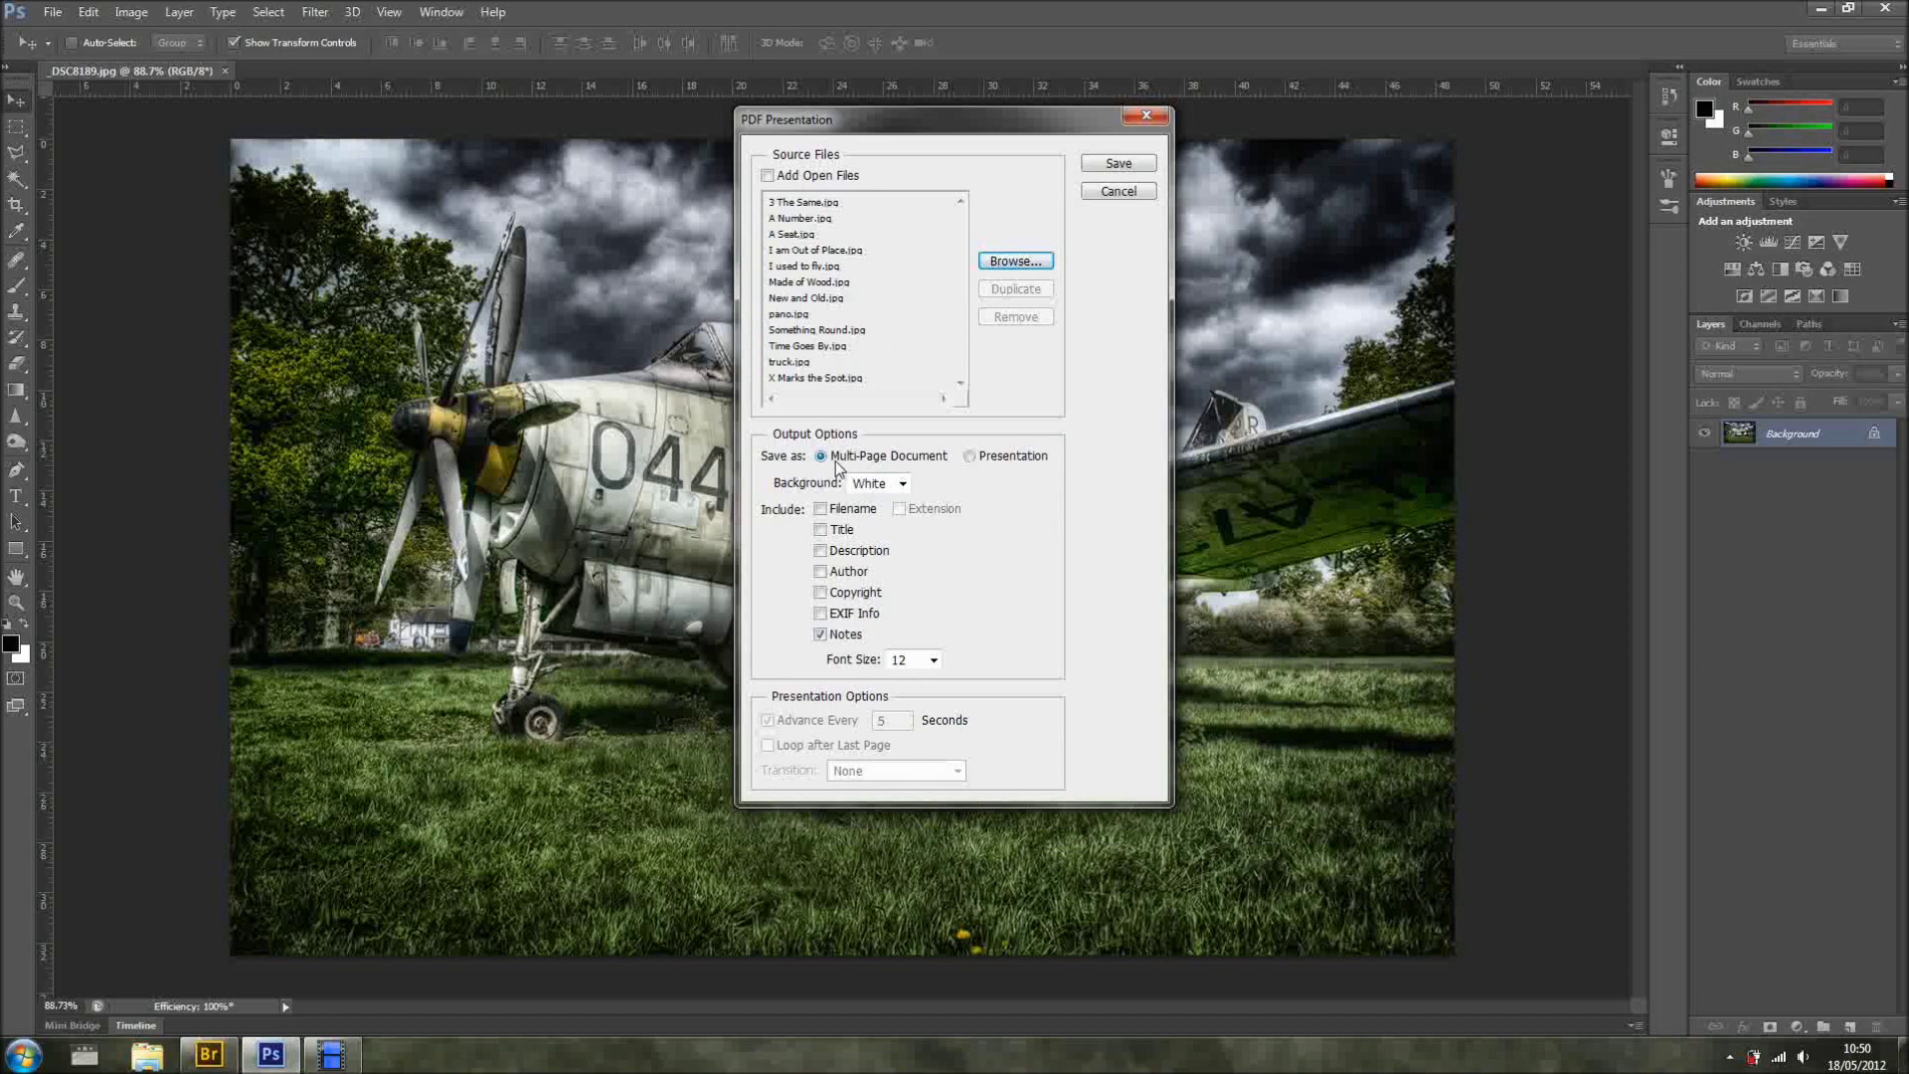
Keep a White background and enable Include Filename captions before saving
click(904, 486)
click(899, 497)
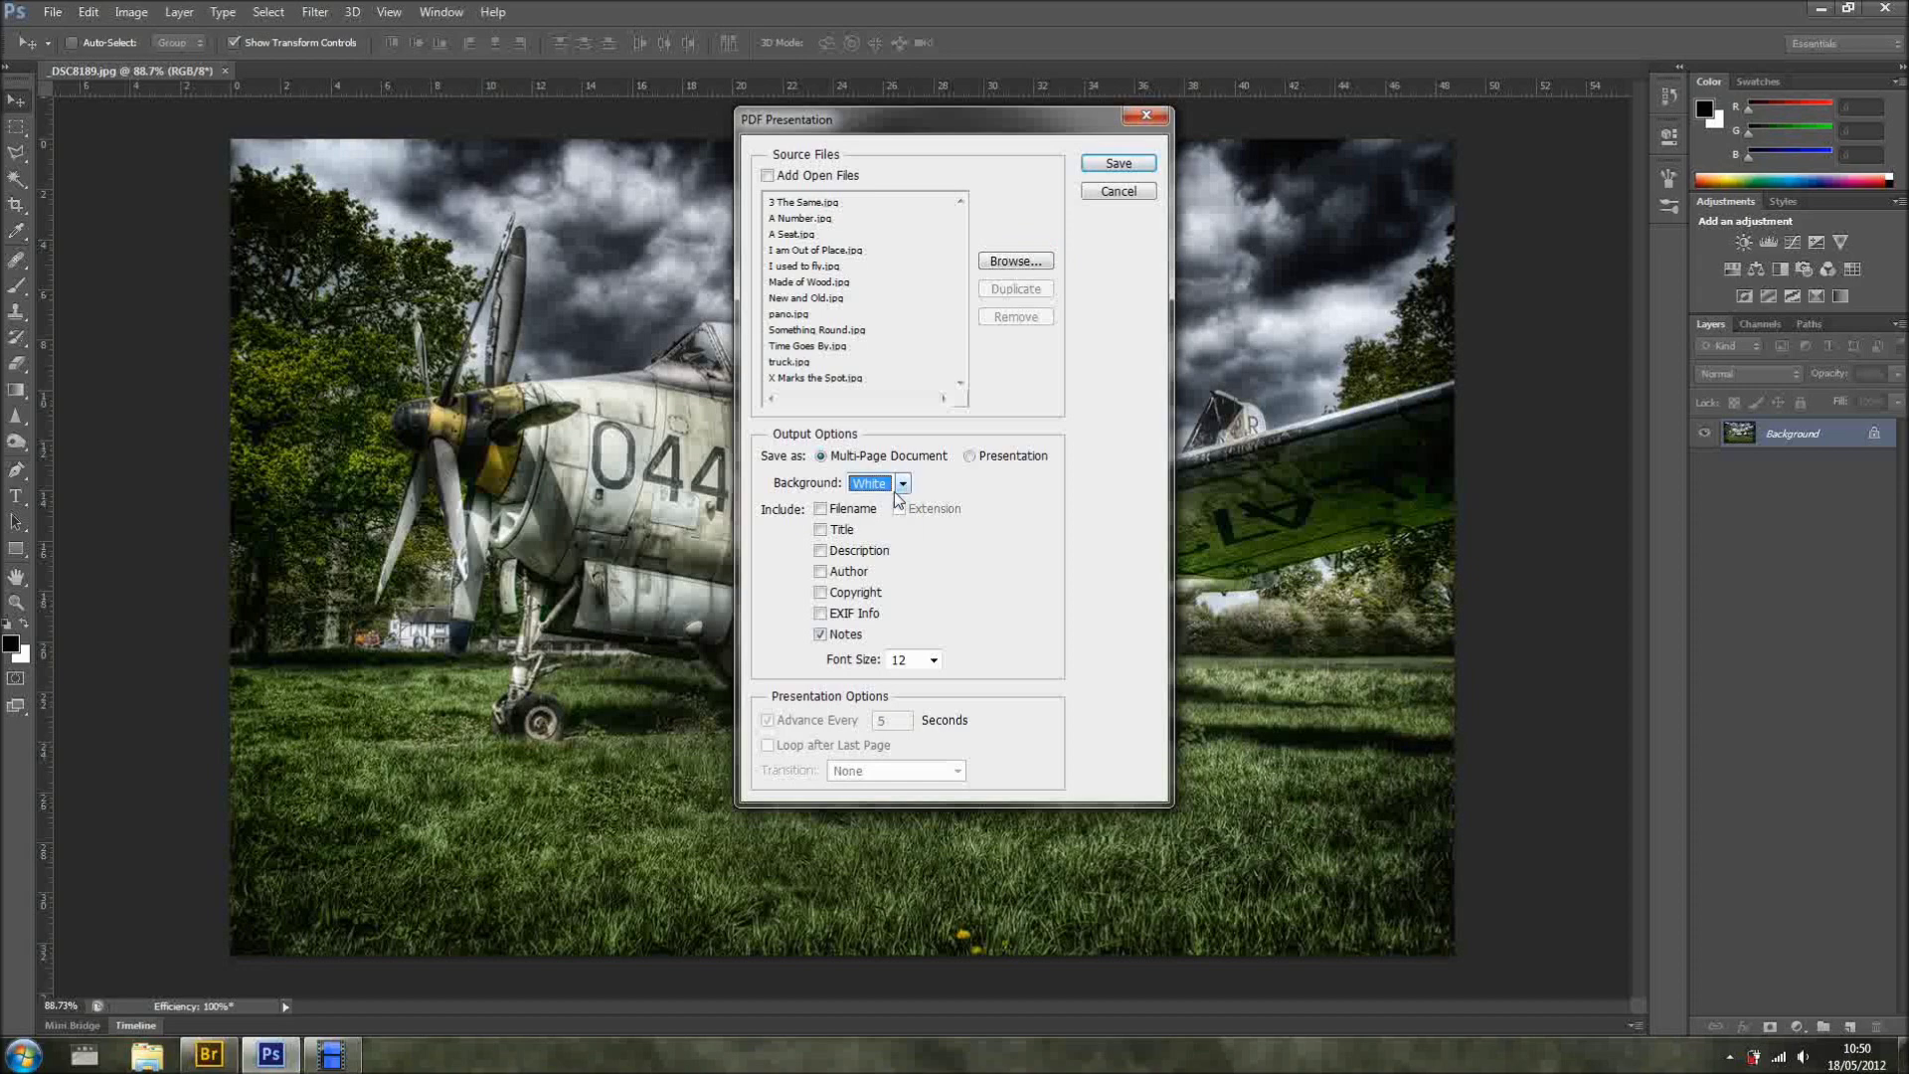
click(820, 510)
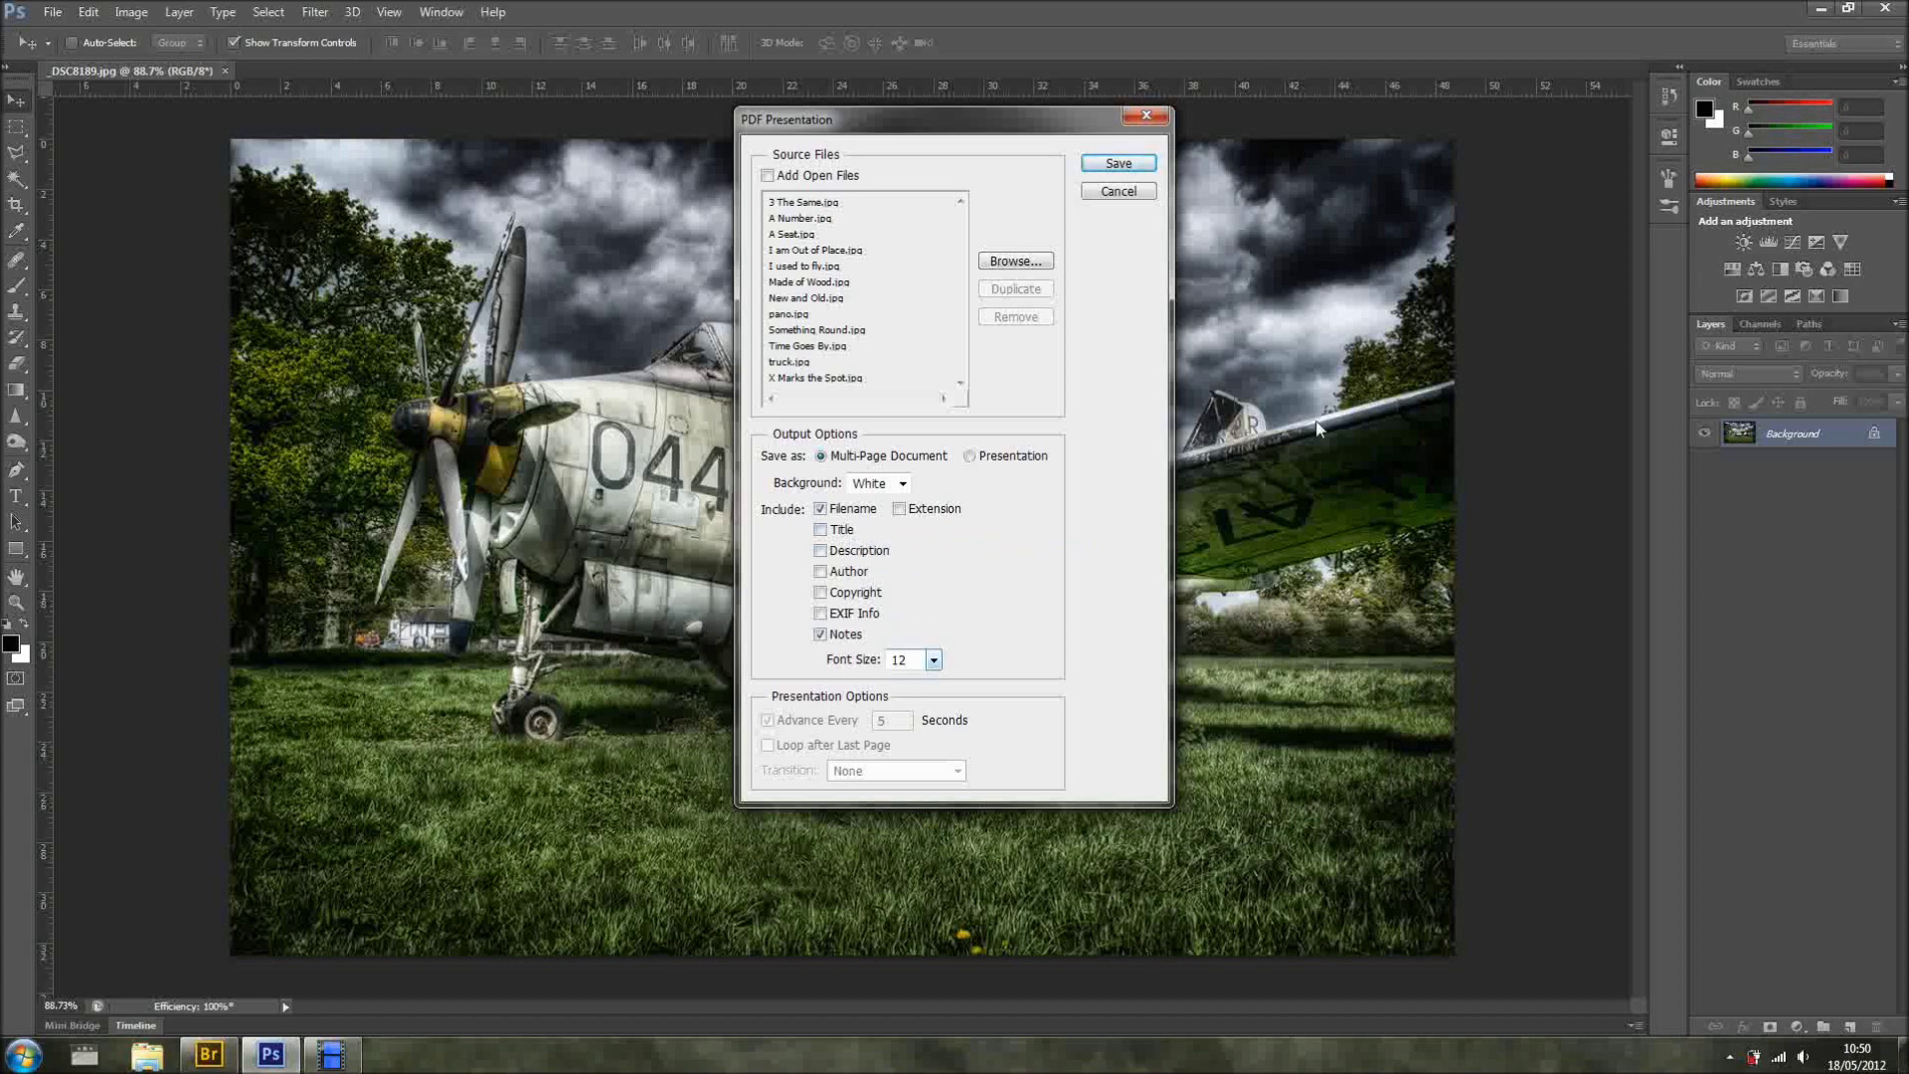
click(1132, 163)
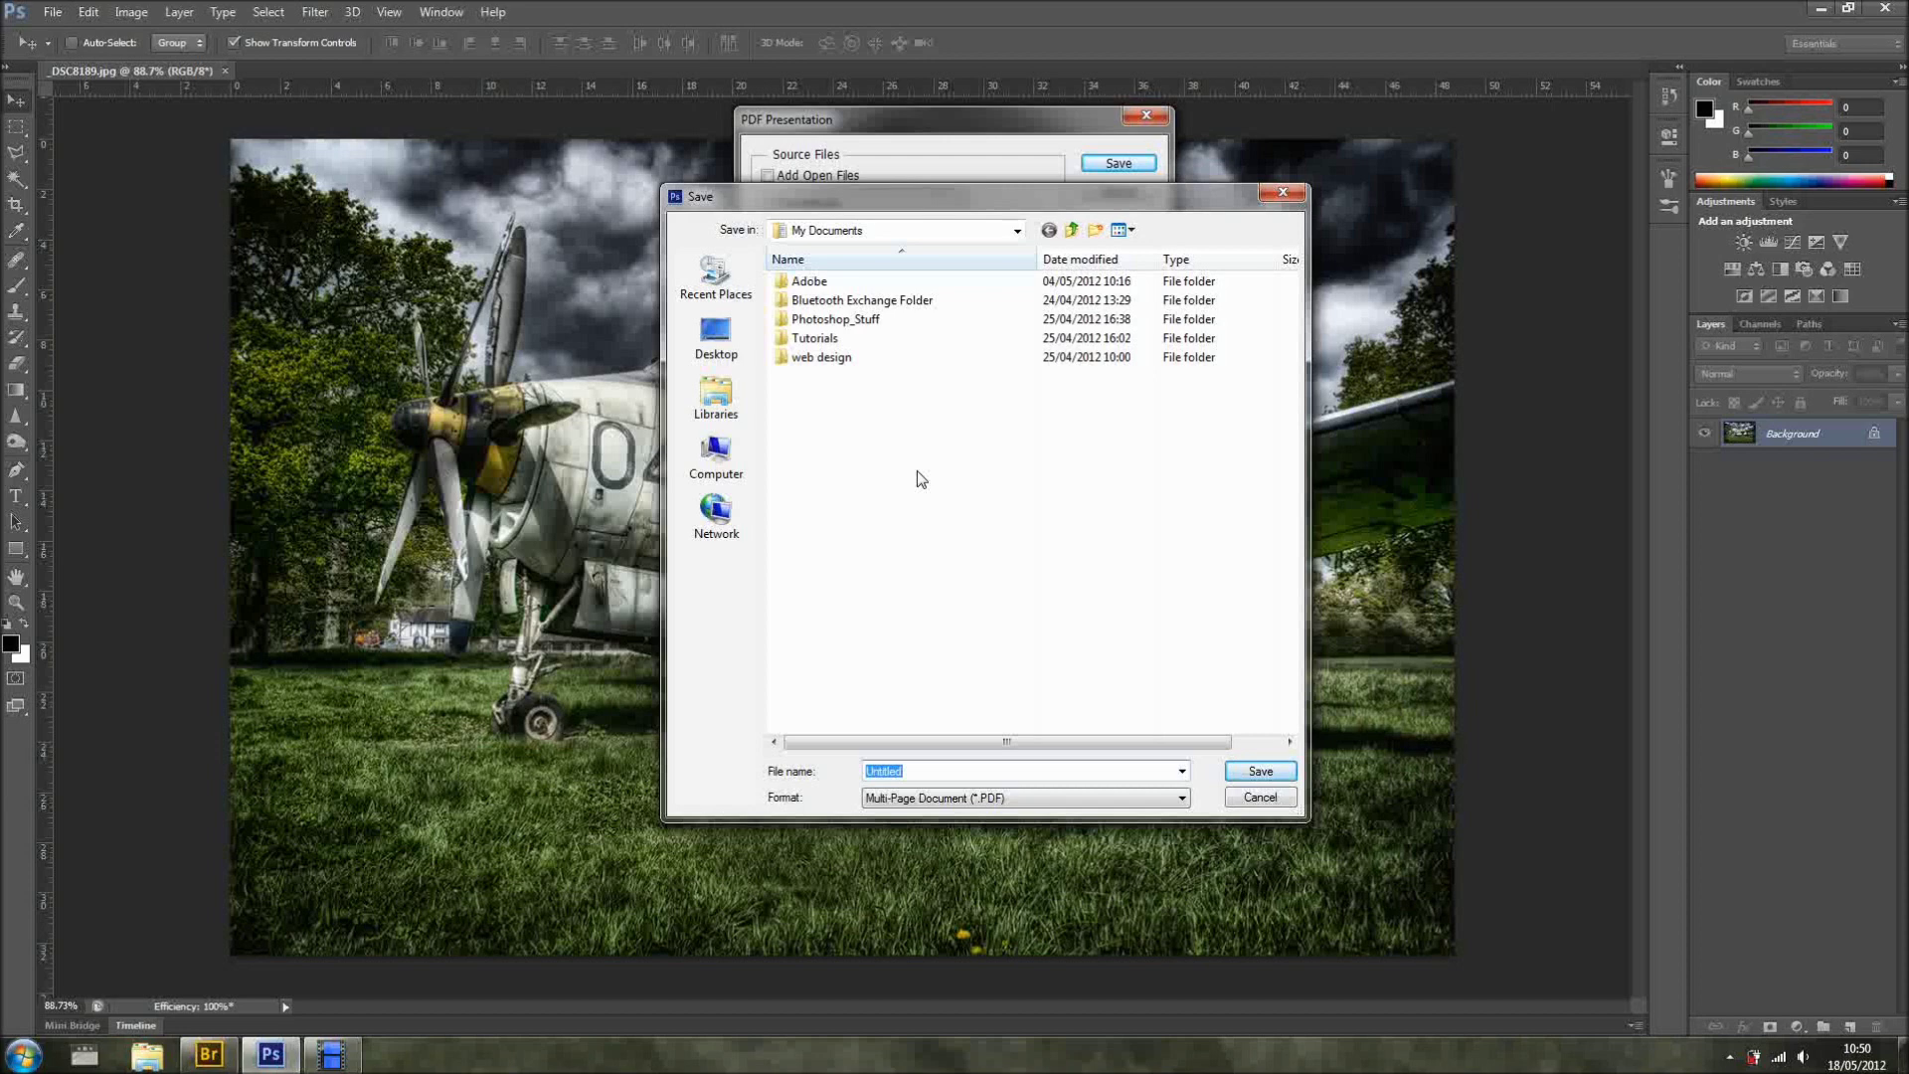
Choose the Tutorial folder on the Desktop as the PDF's save location
click(715, 338)
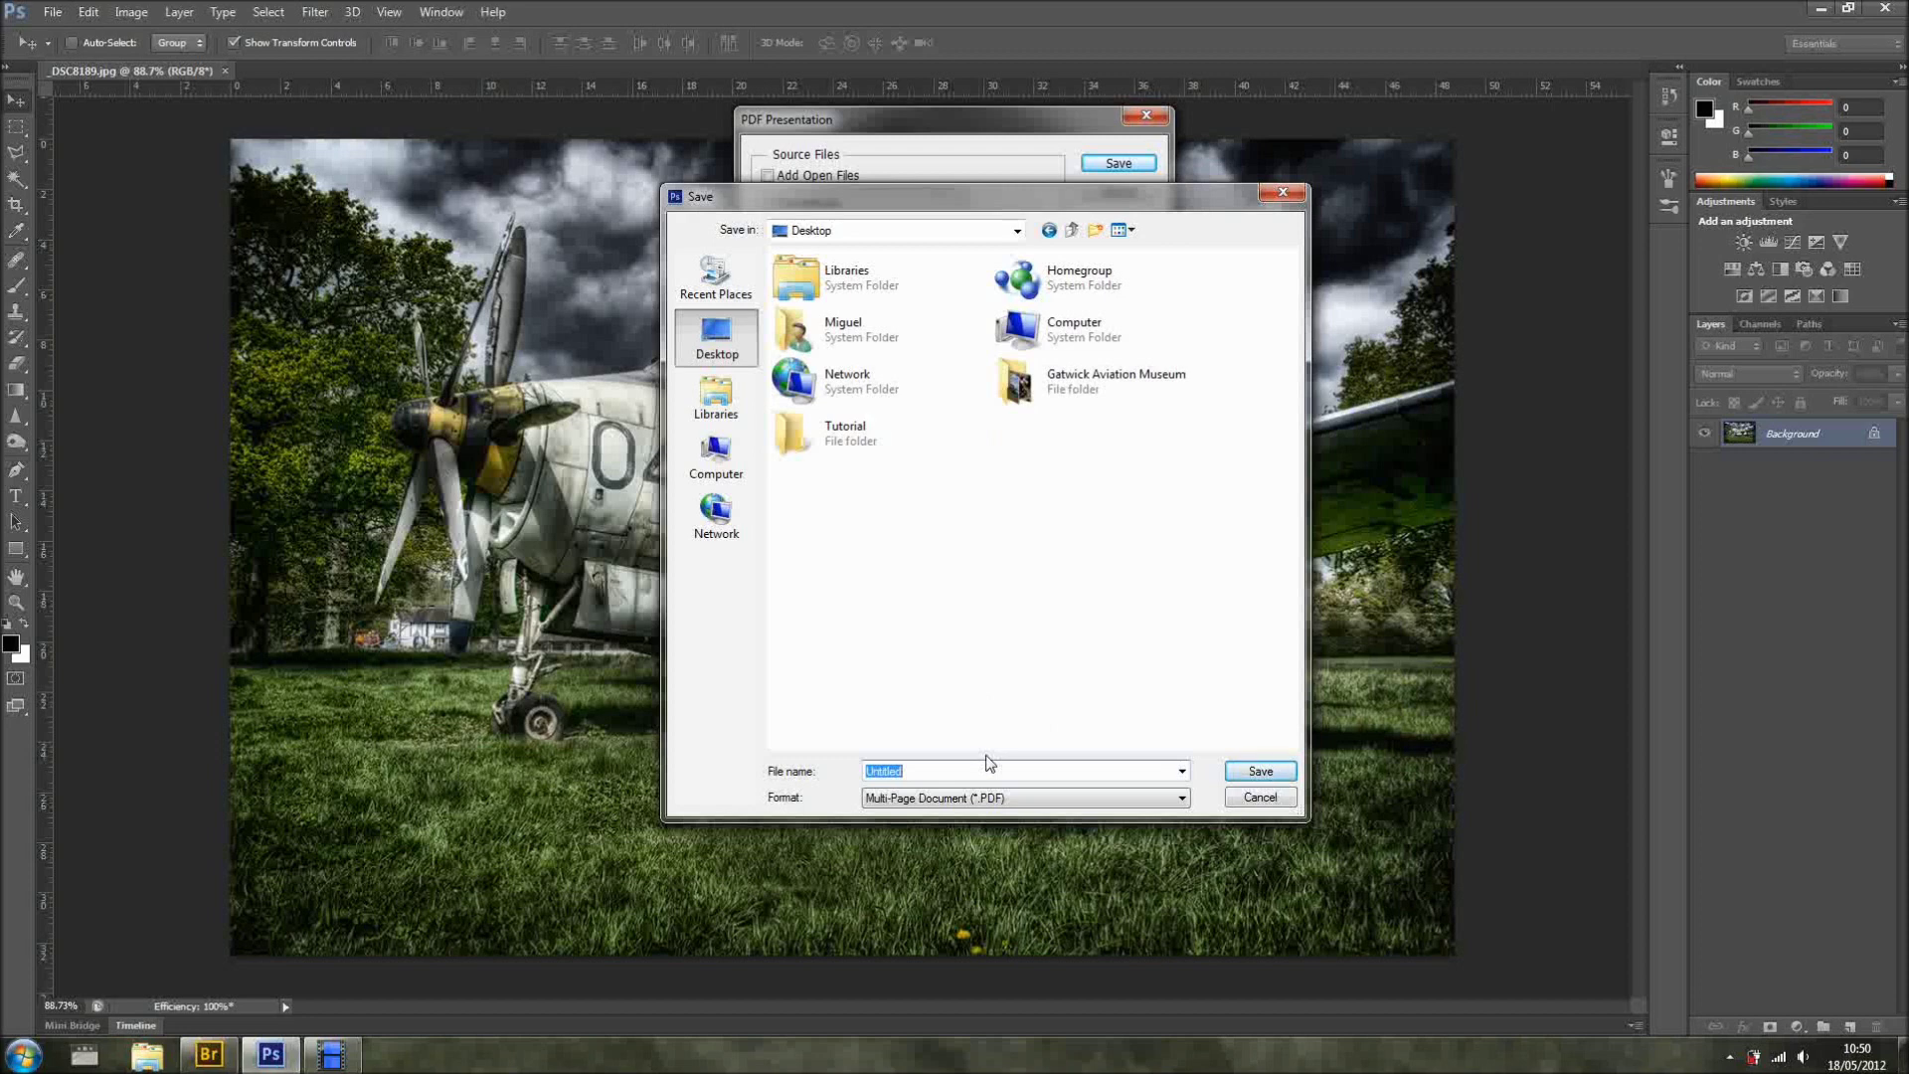
text(tutorial)
click(1260, 771)
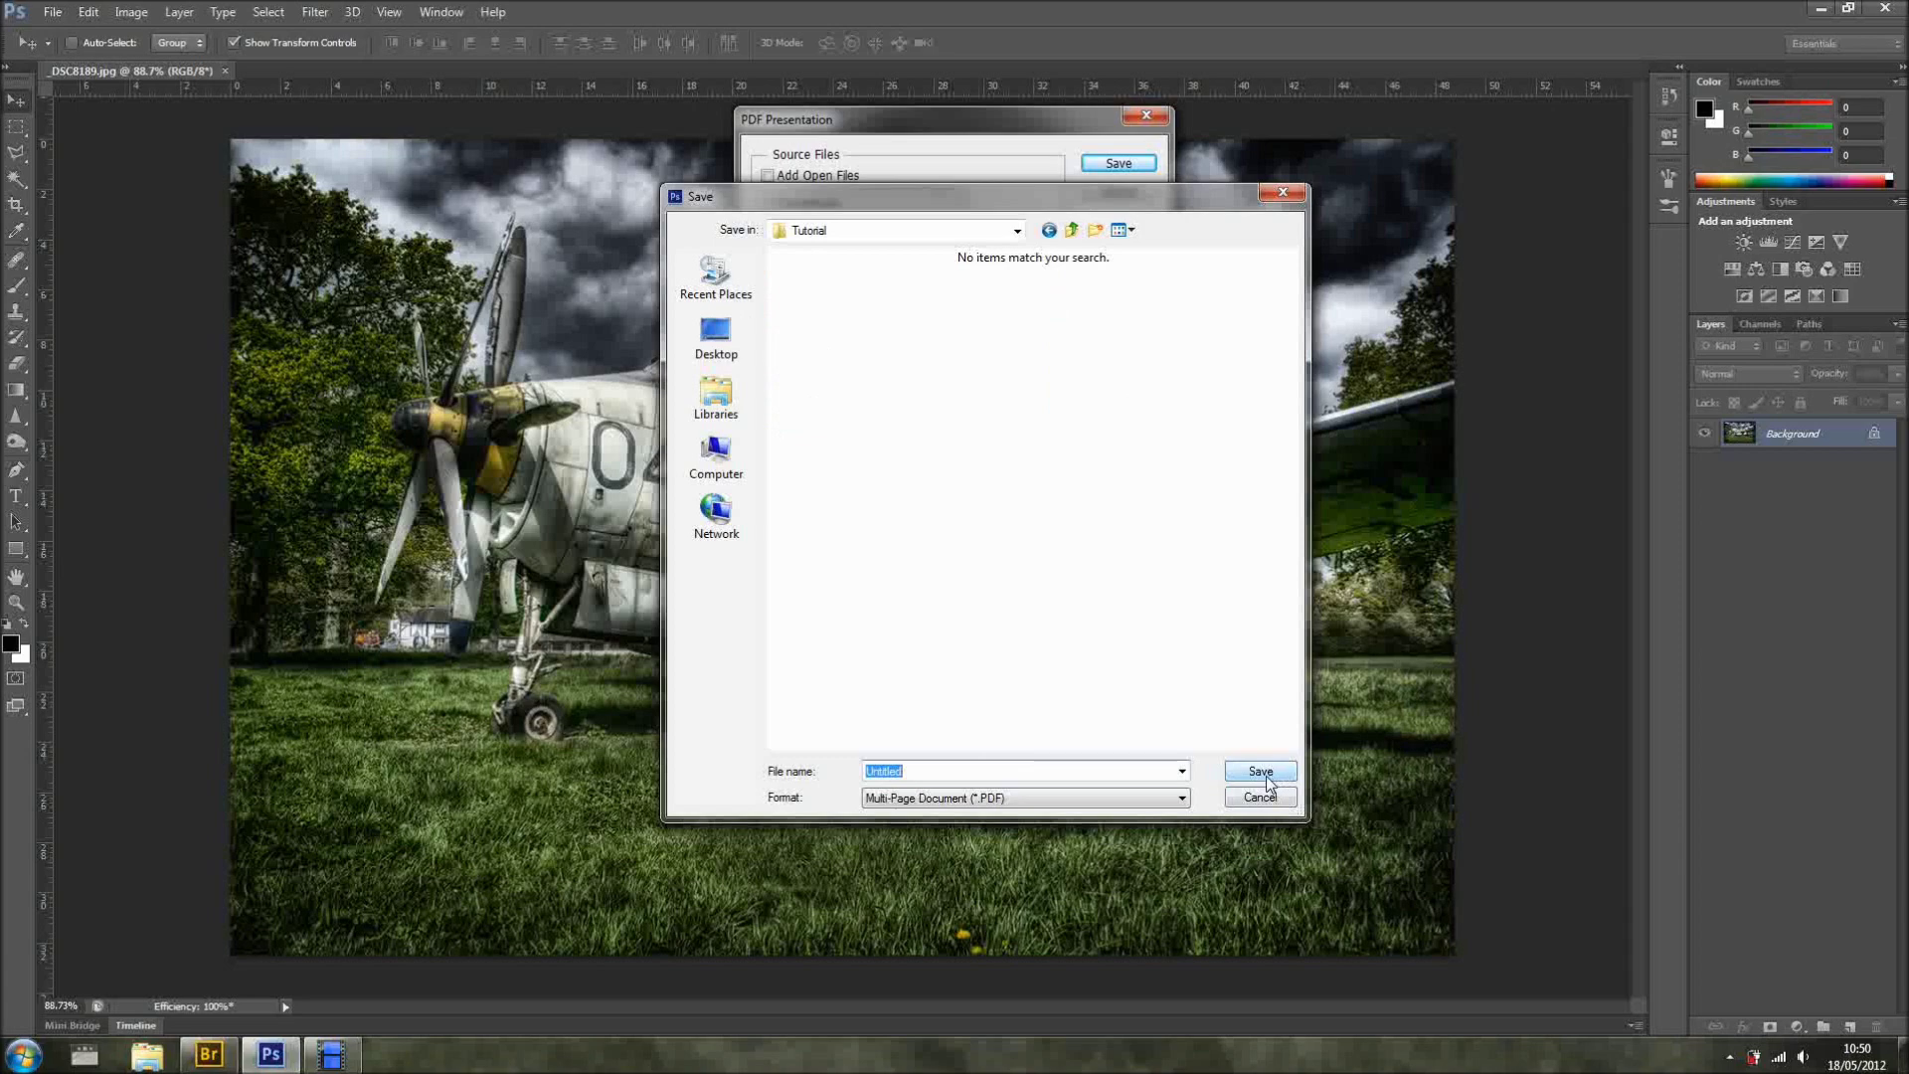
click(1266, 776)
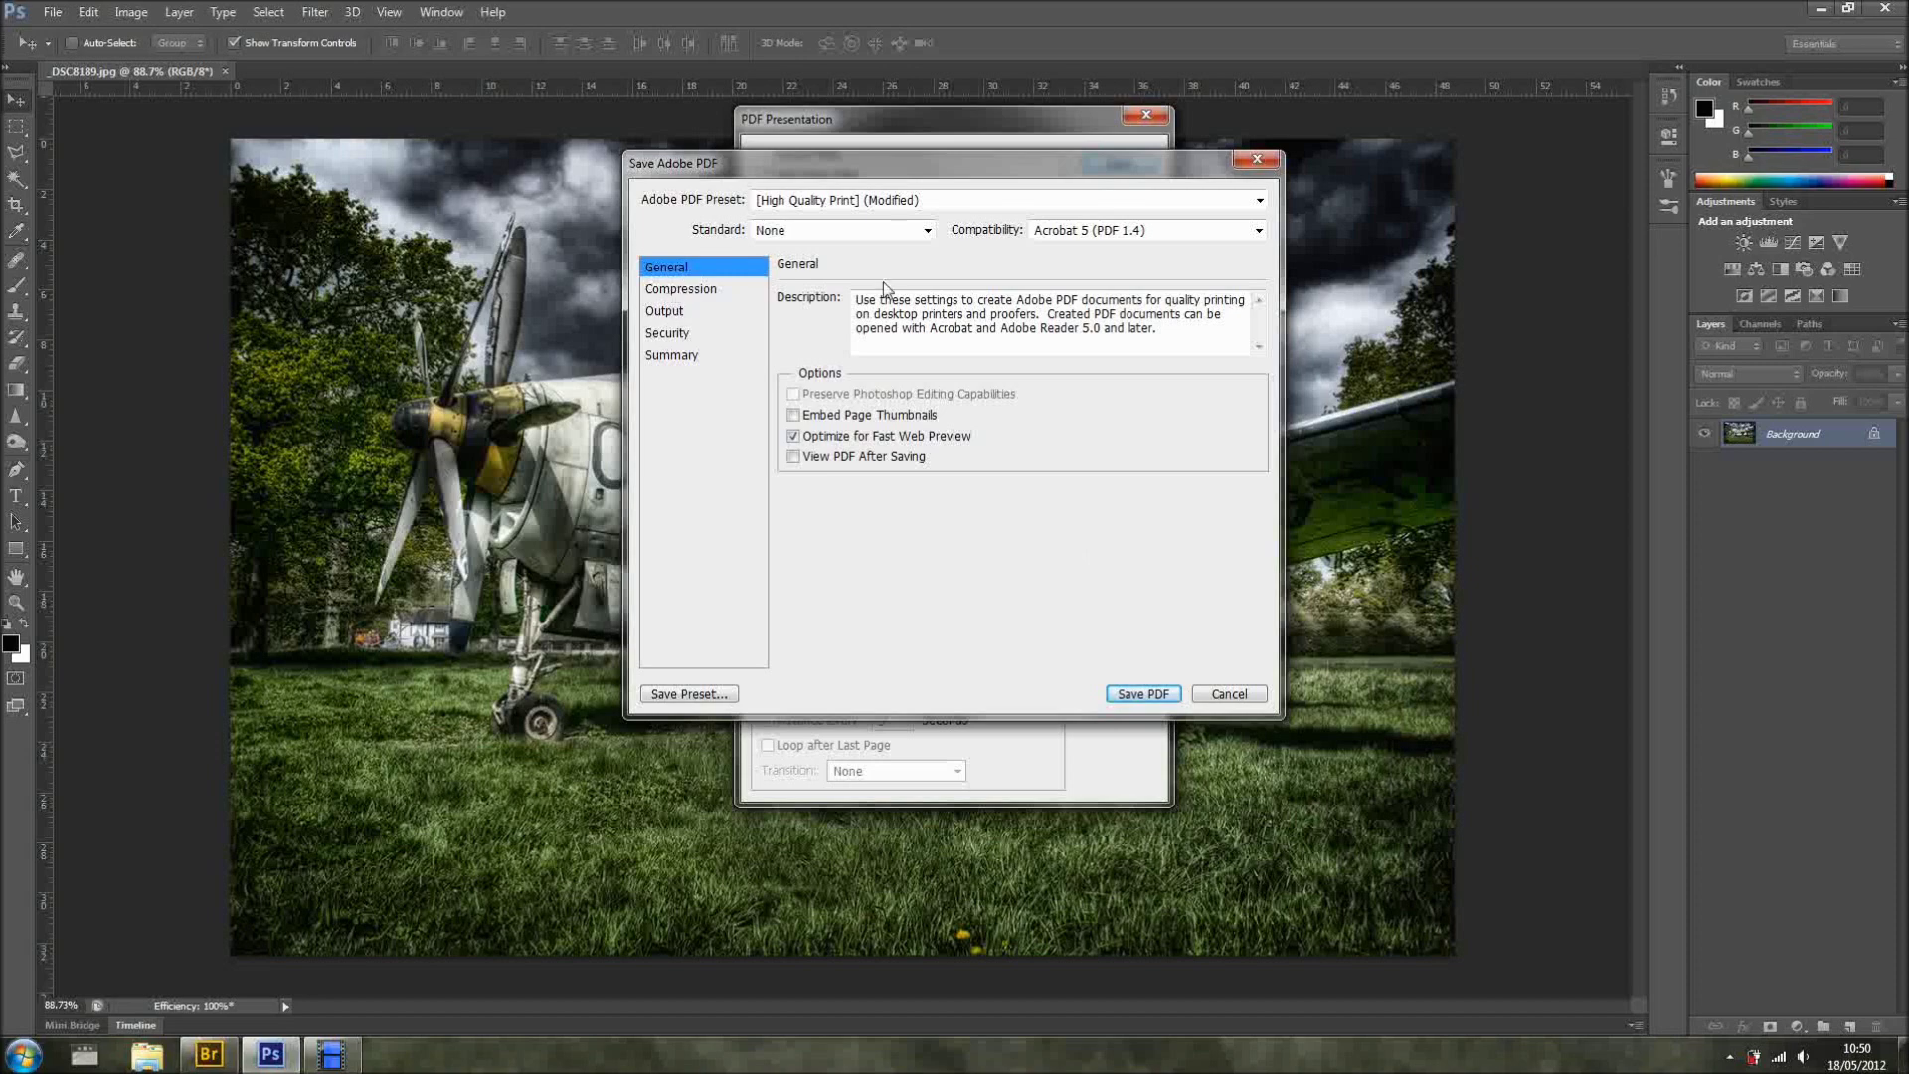
Save the PDF with Standard None and High Quality Print compression, output and security settings
click(913, 235)
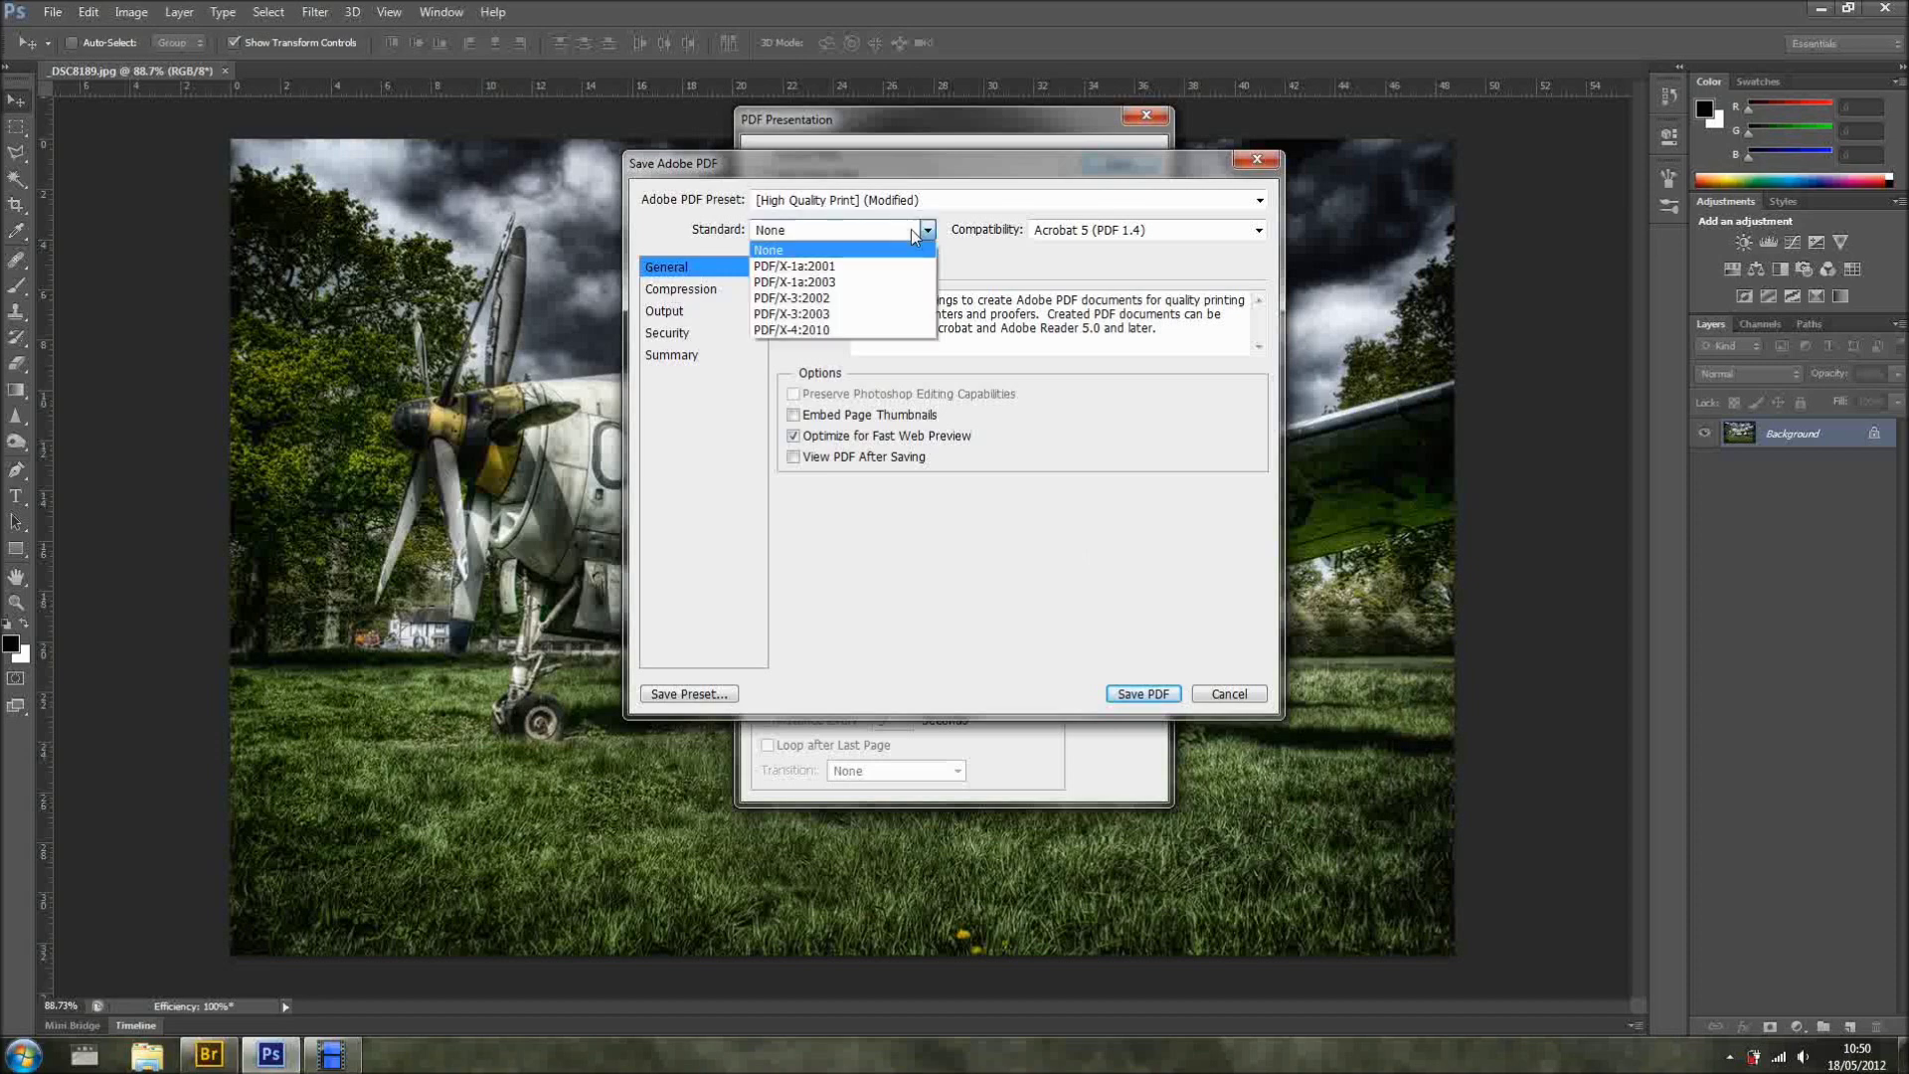
click(914, 233)
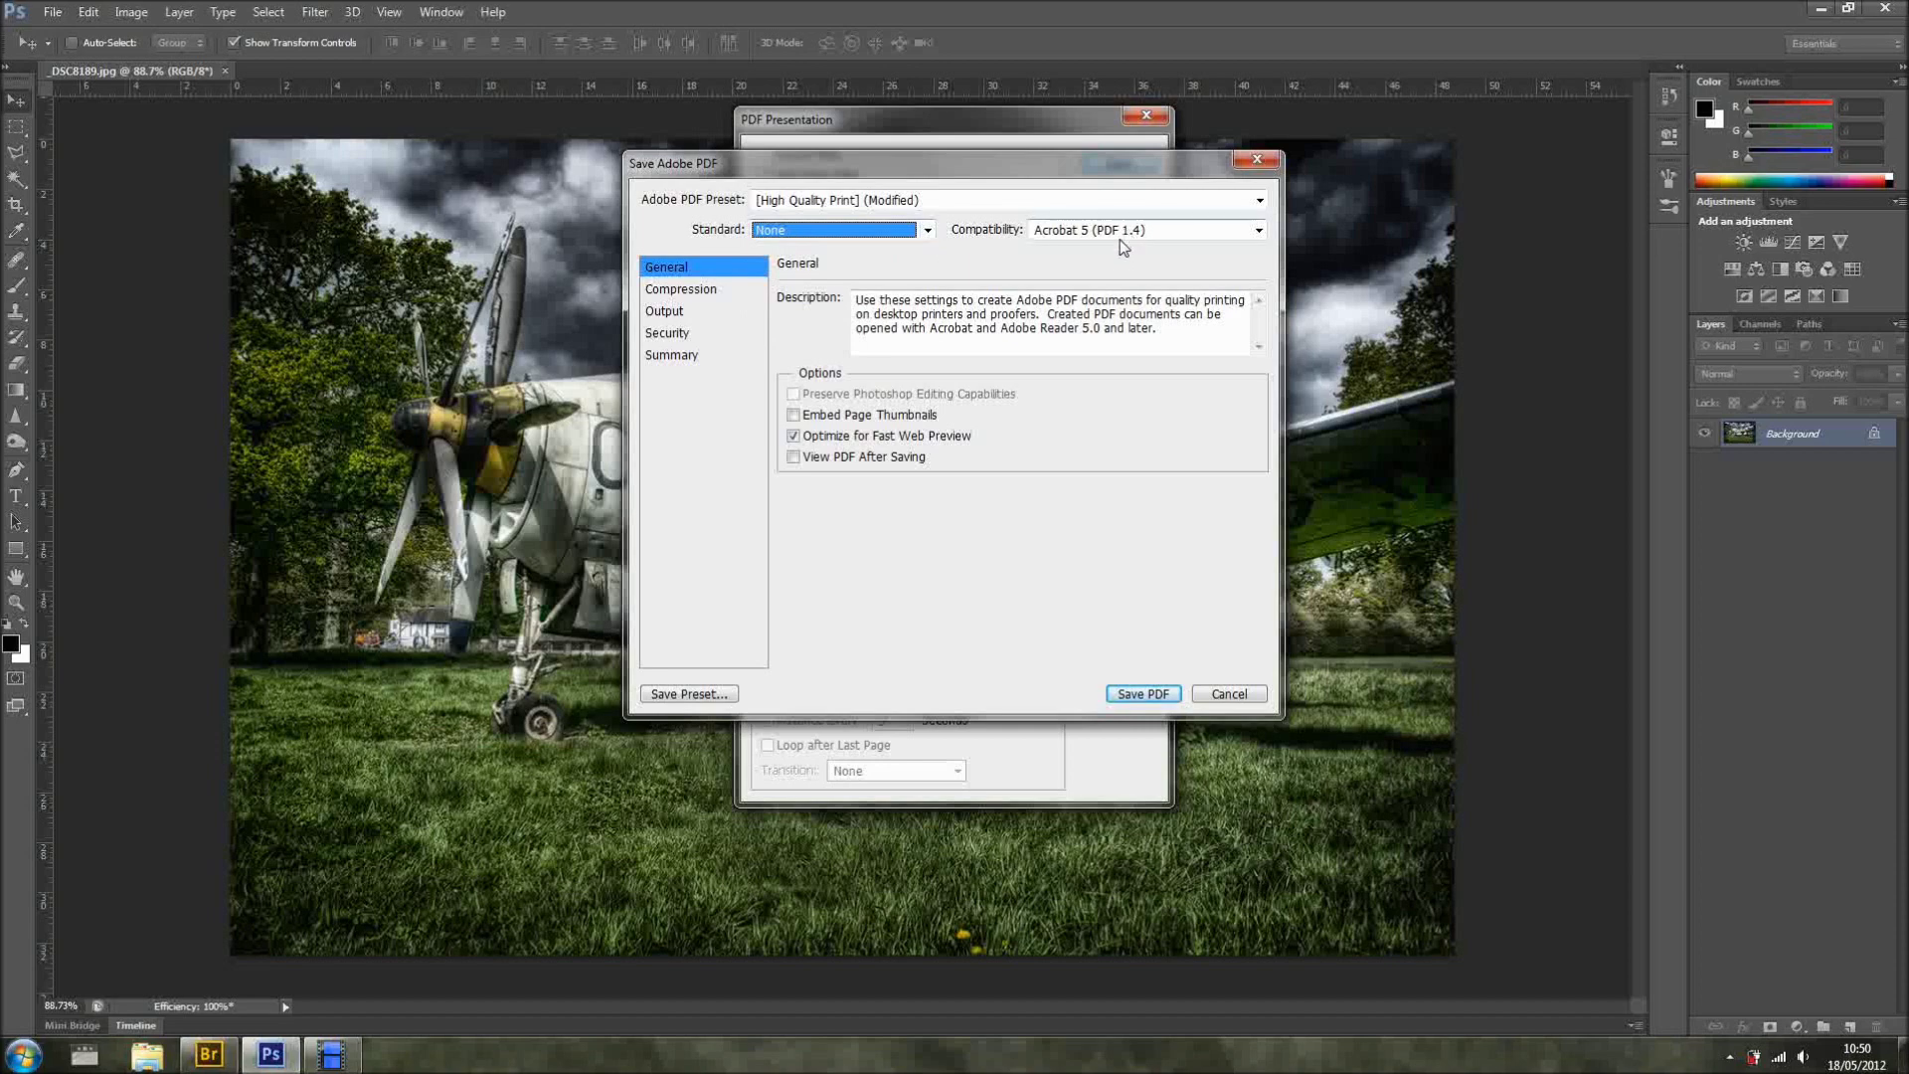
click(696, 293)
click(684, 314)
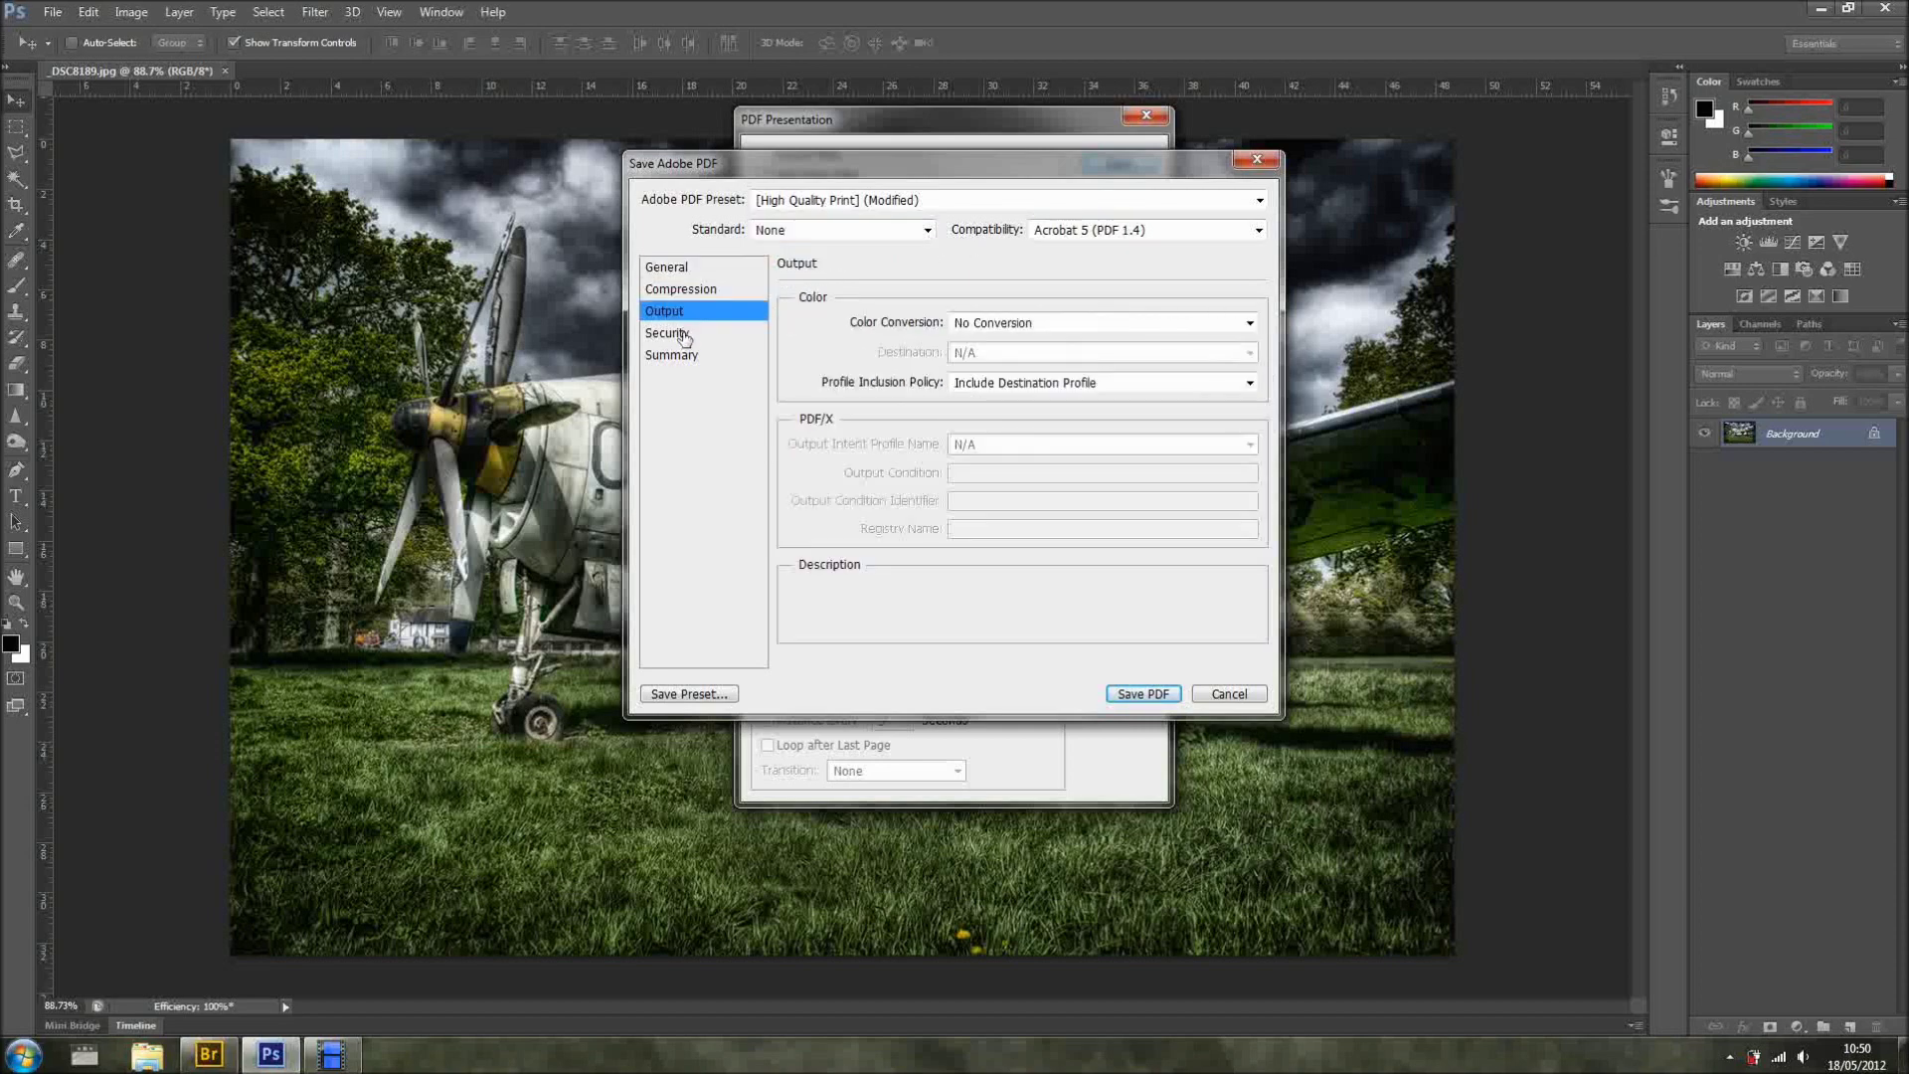
click(689, 336)
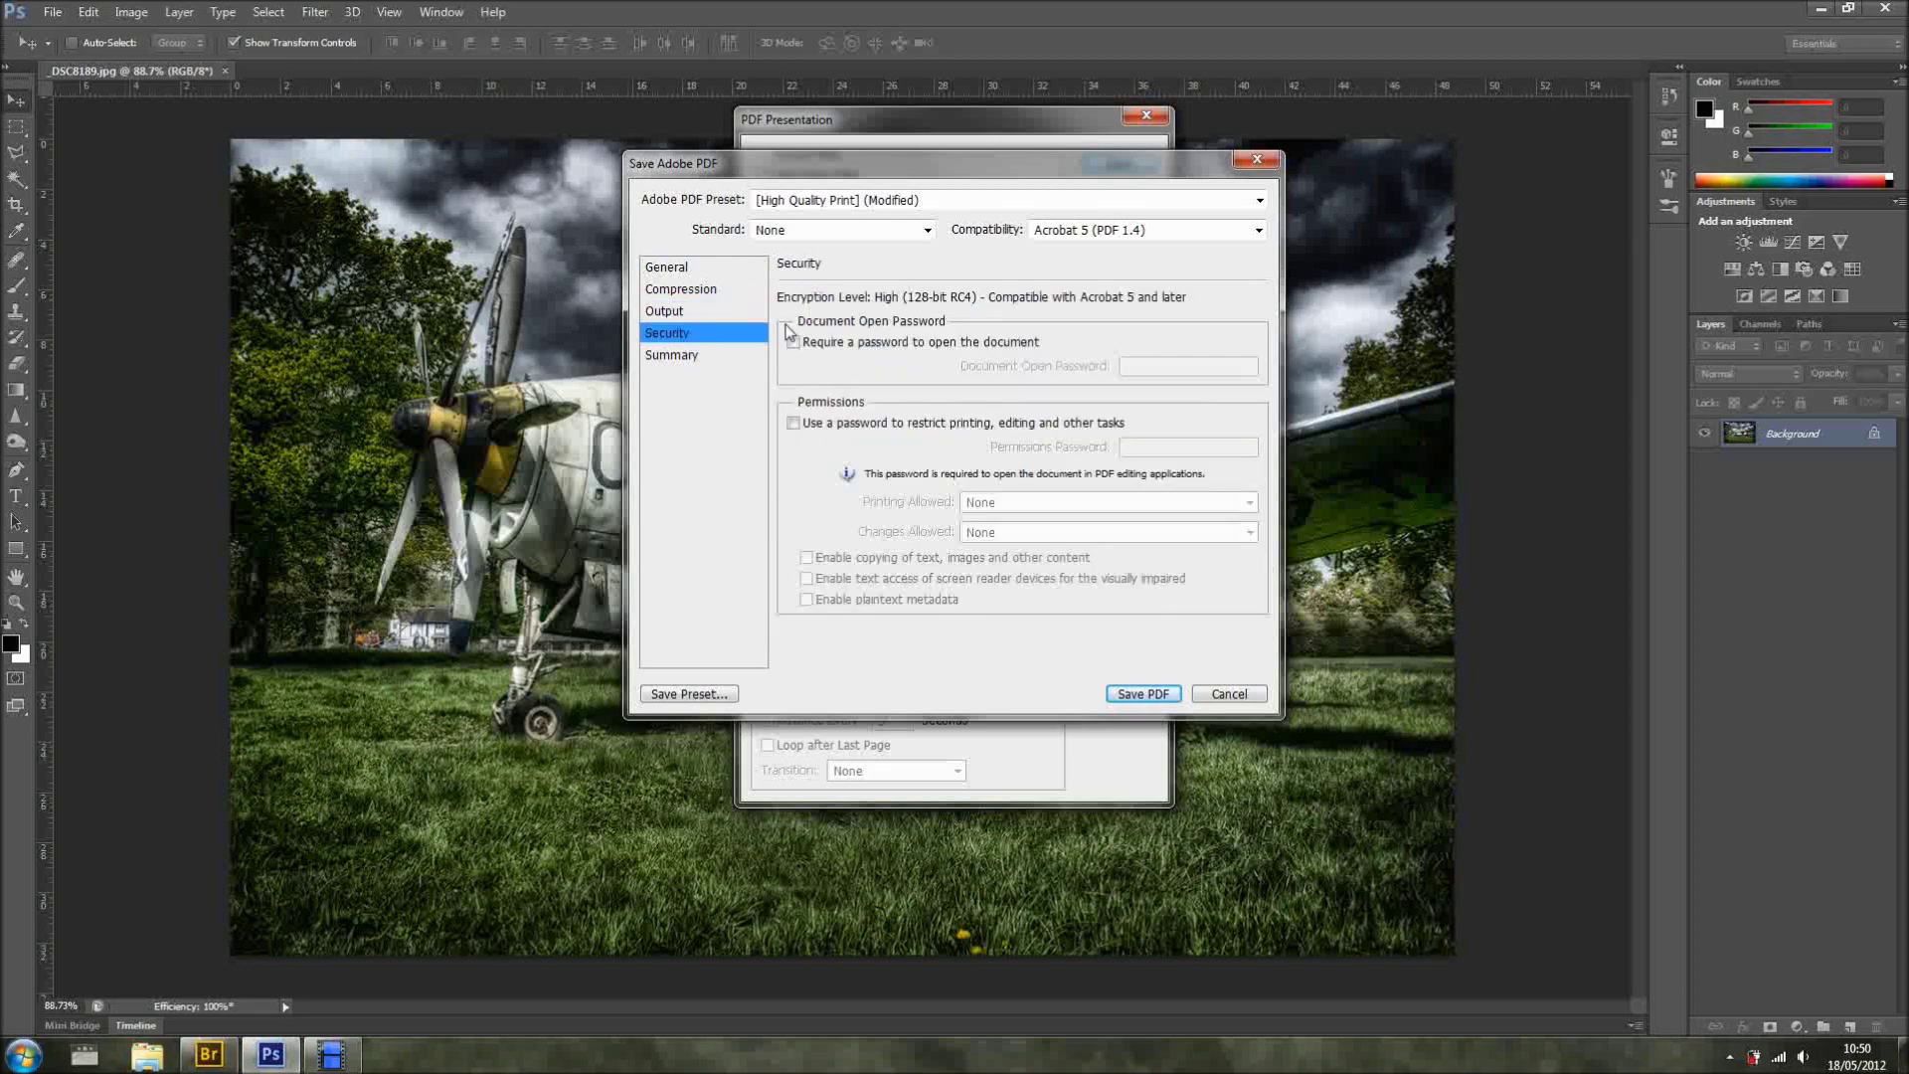
click(1153, 695)
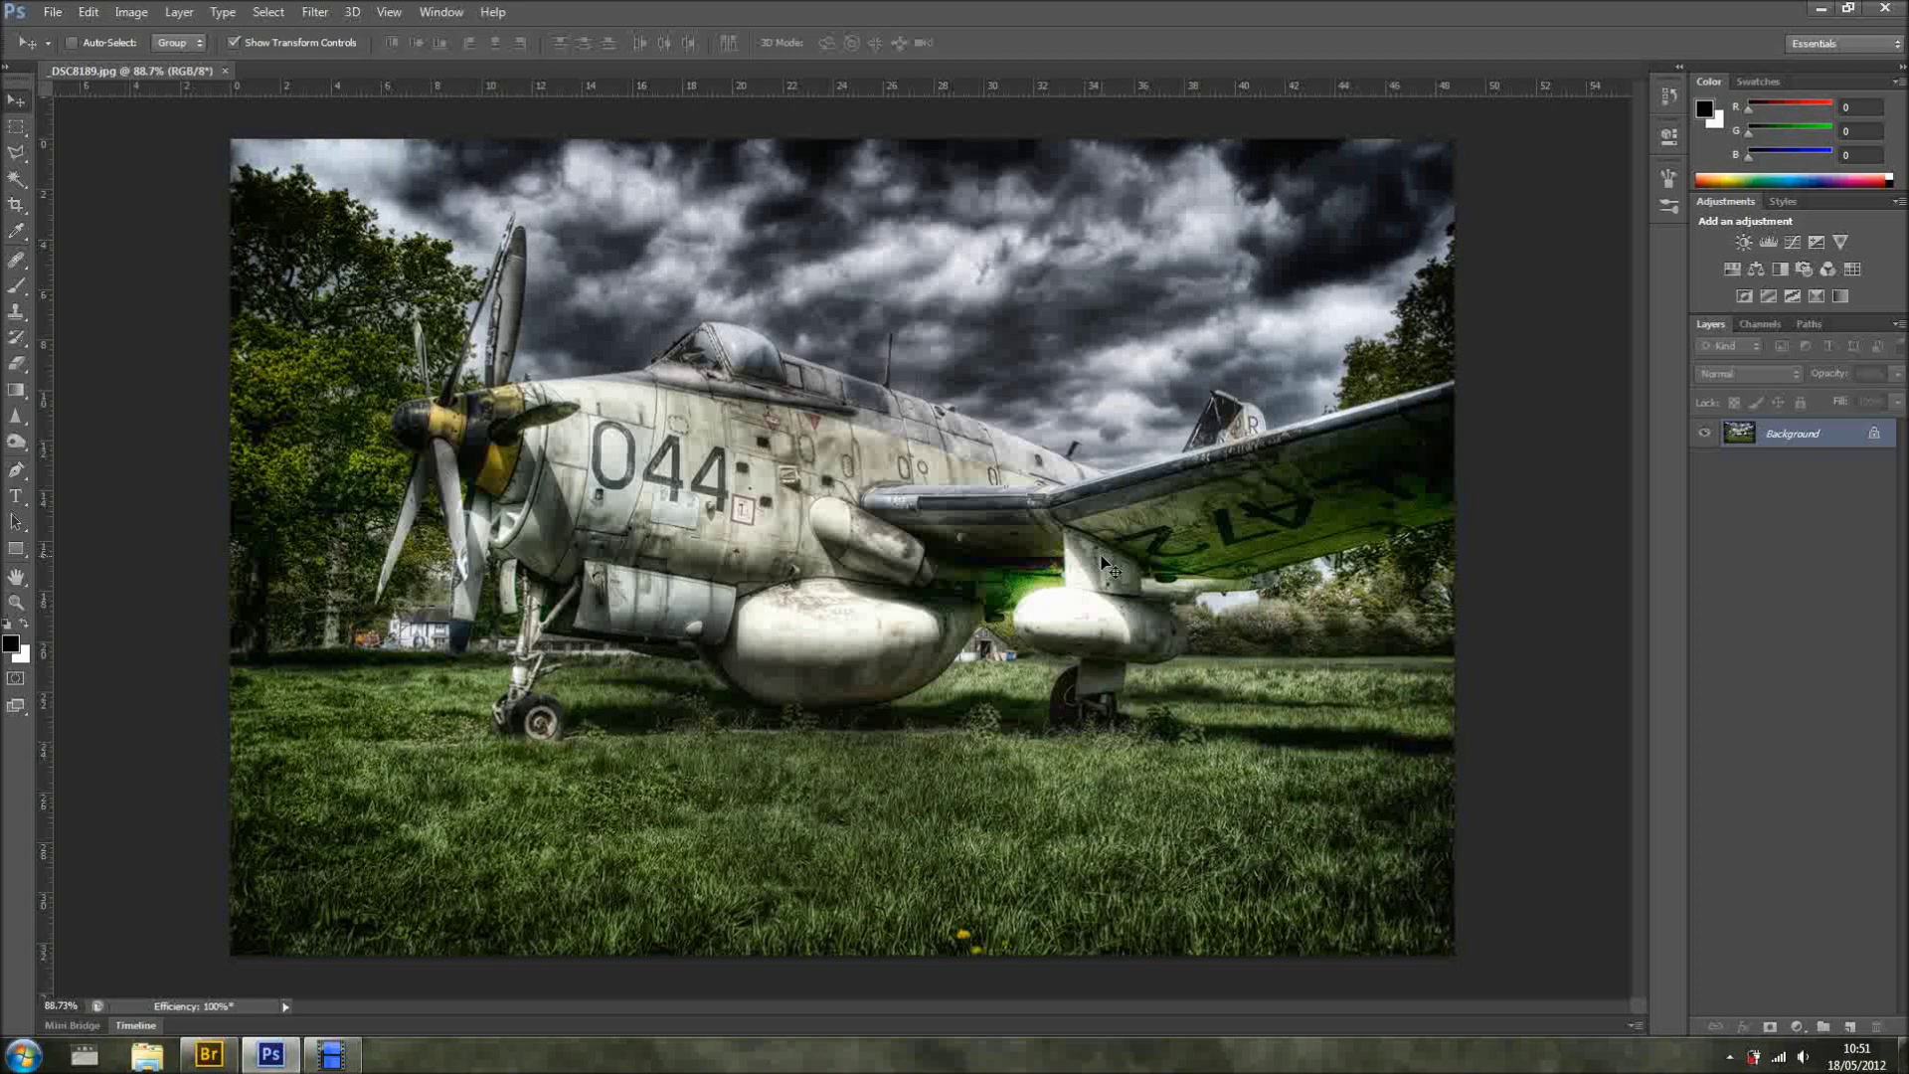
Minimise Photoshop to reveal the Windows desktop
click(1820, 8)
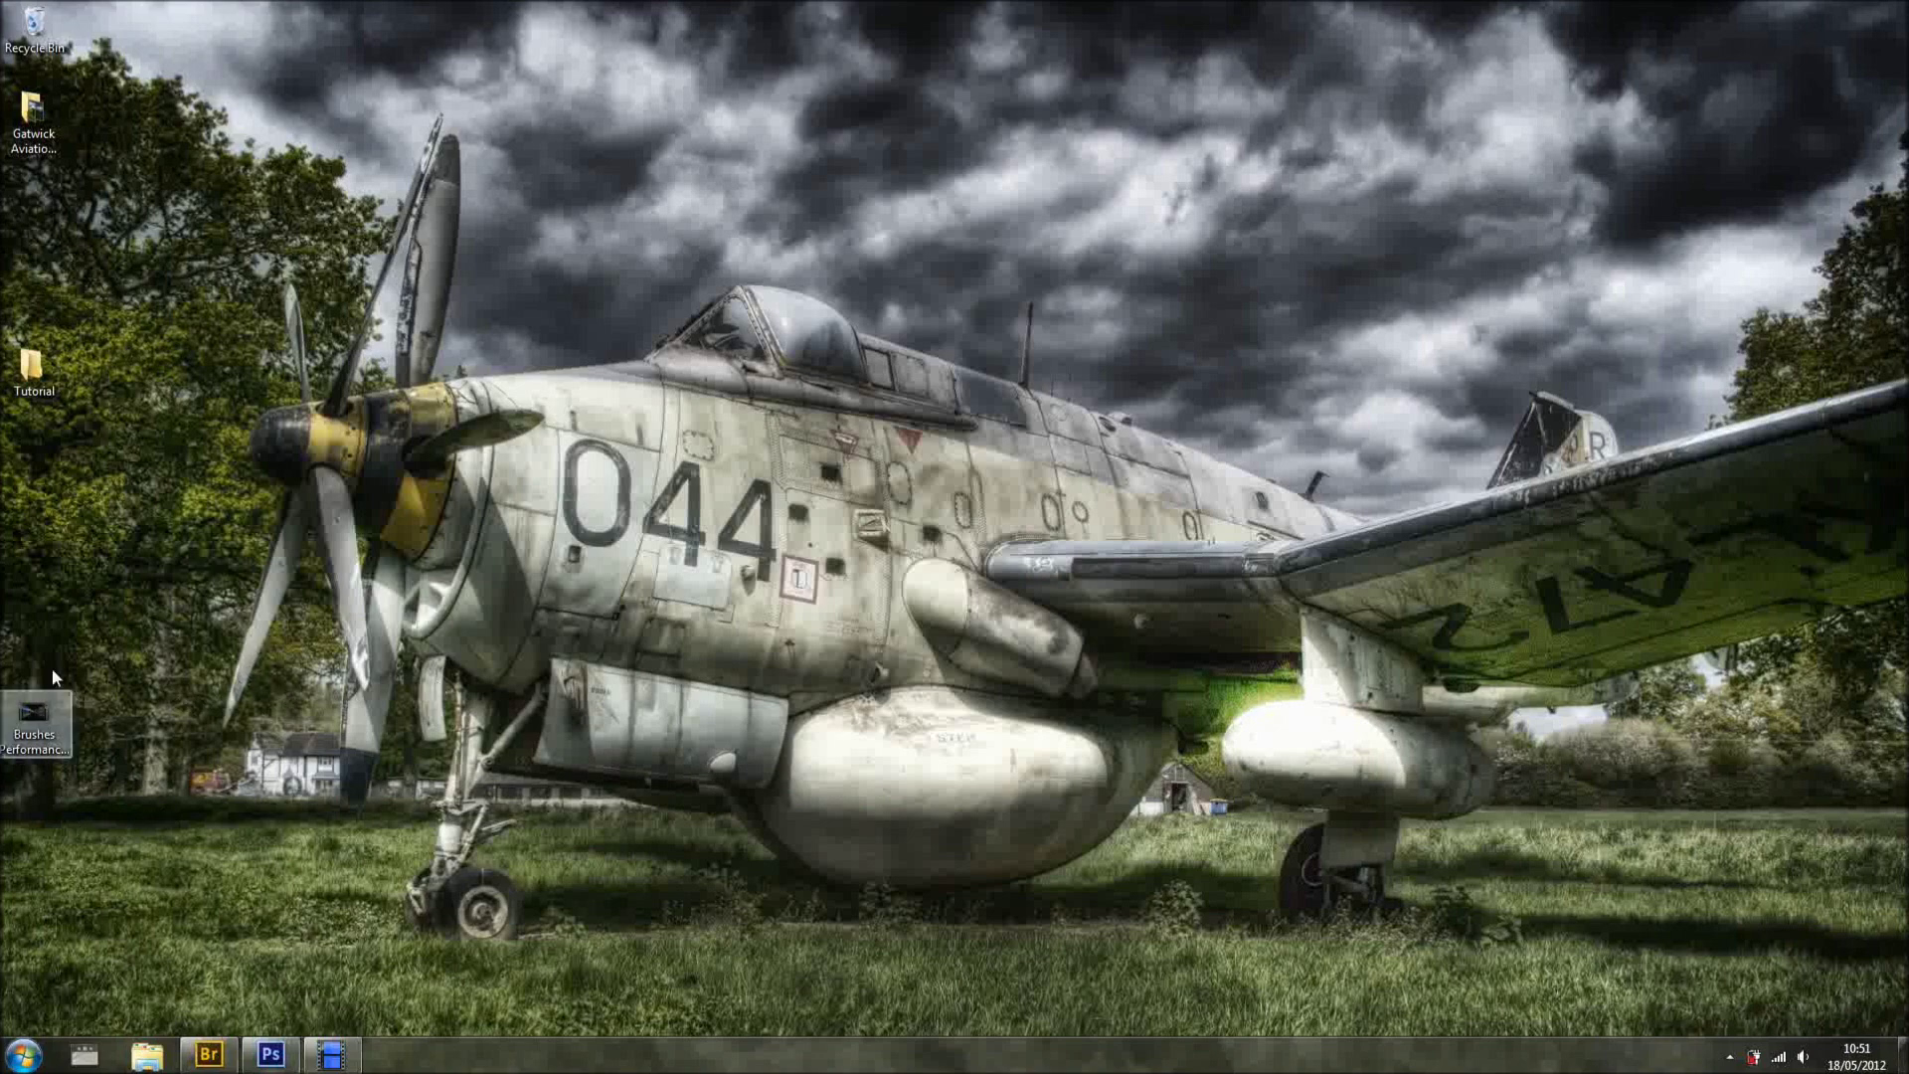
Open Untitled.pdf from the desktop Tutorial folder in Adobe Reader
click(268, 1061)
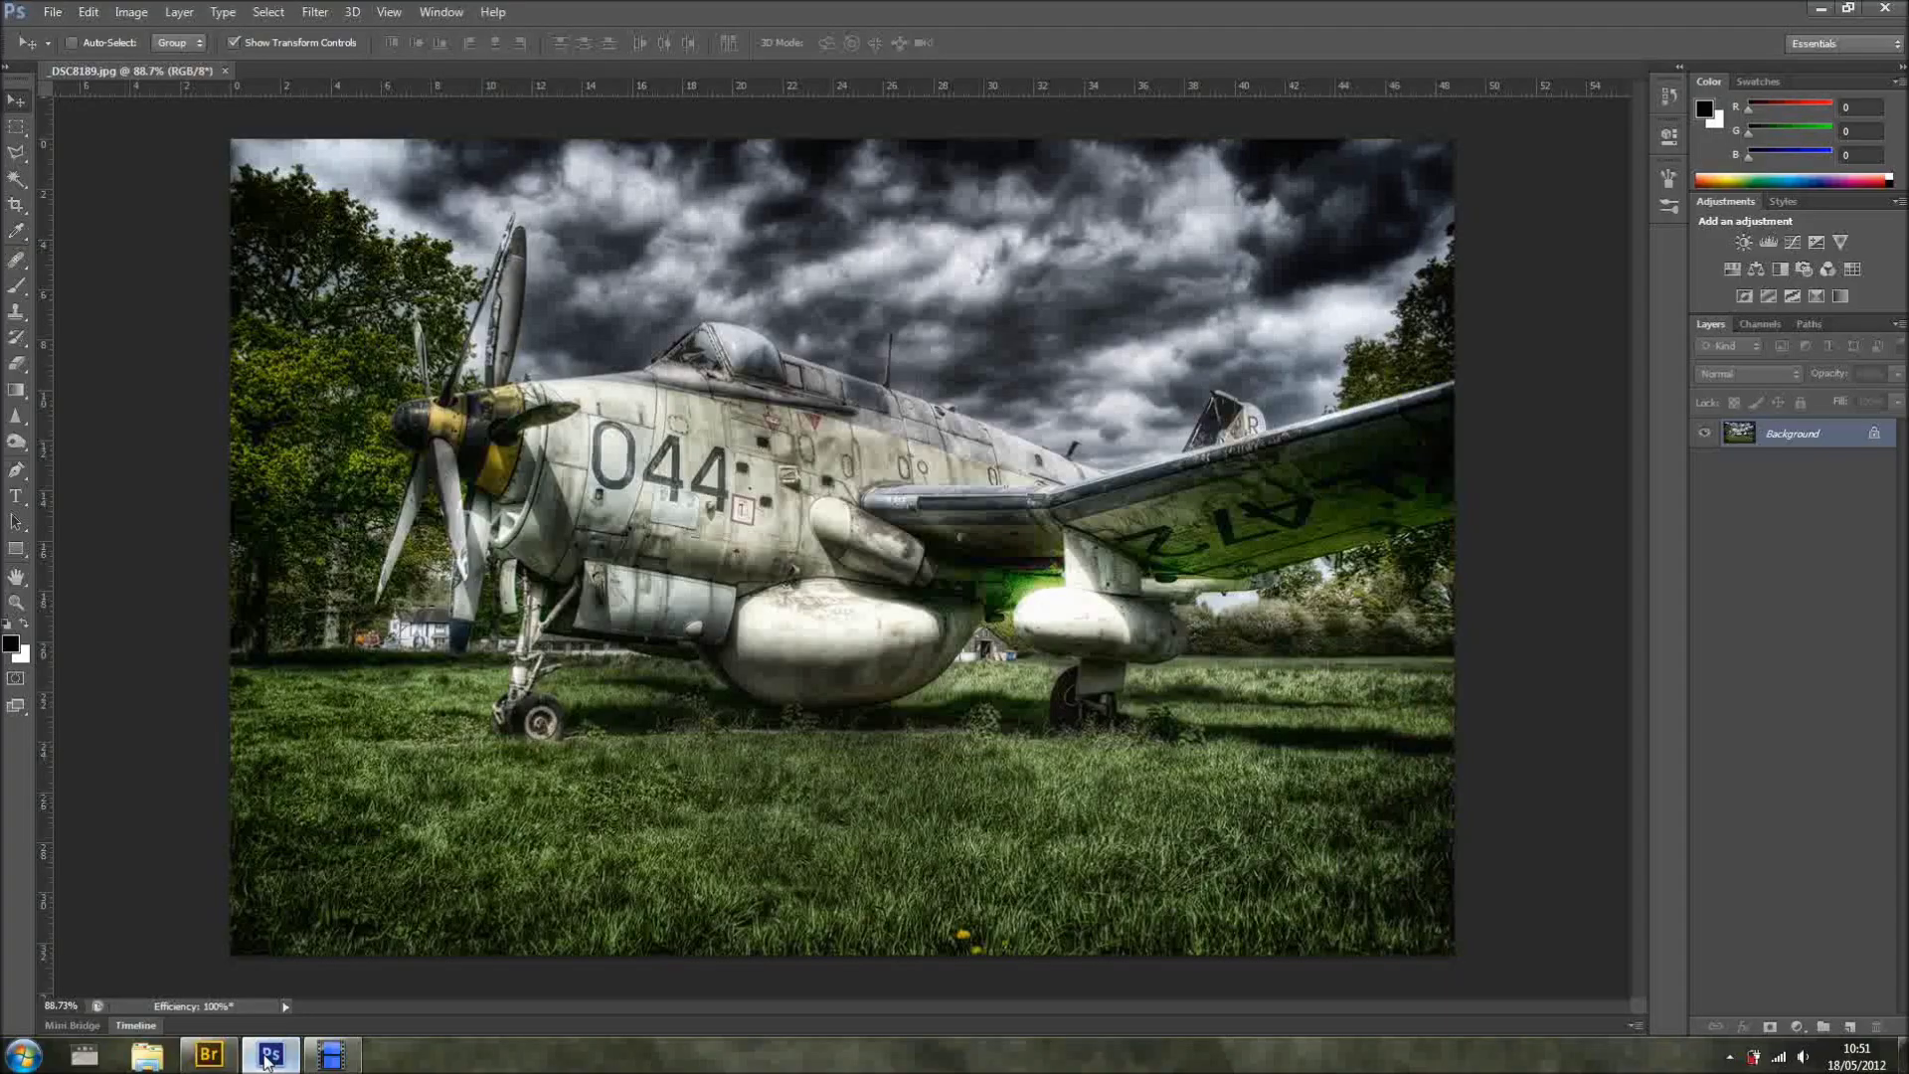
click(268, 1062)
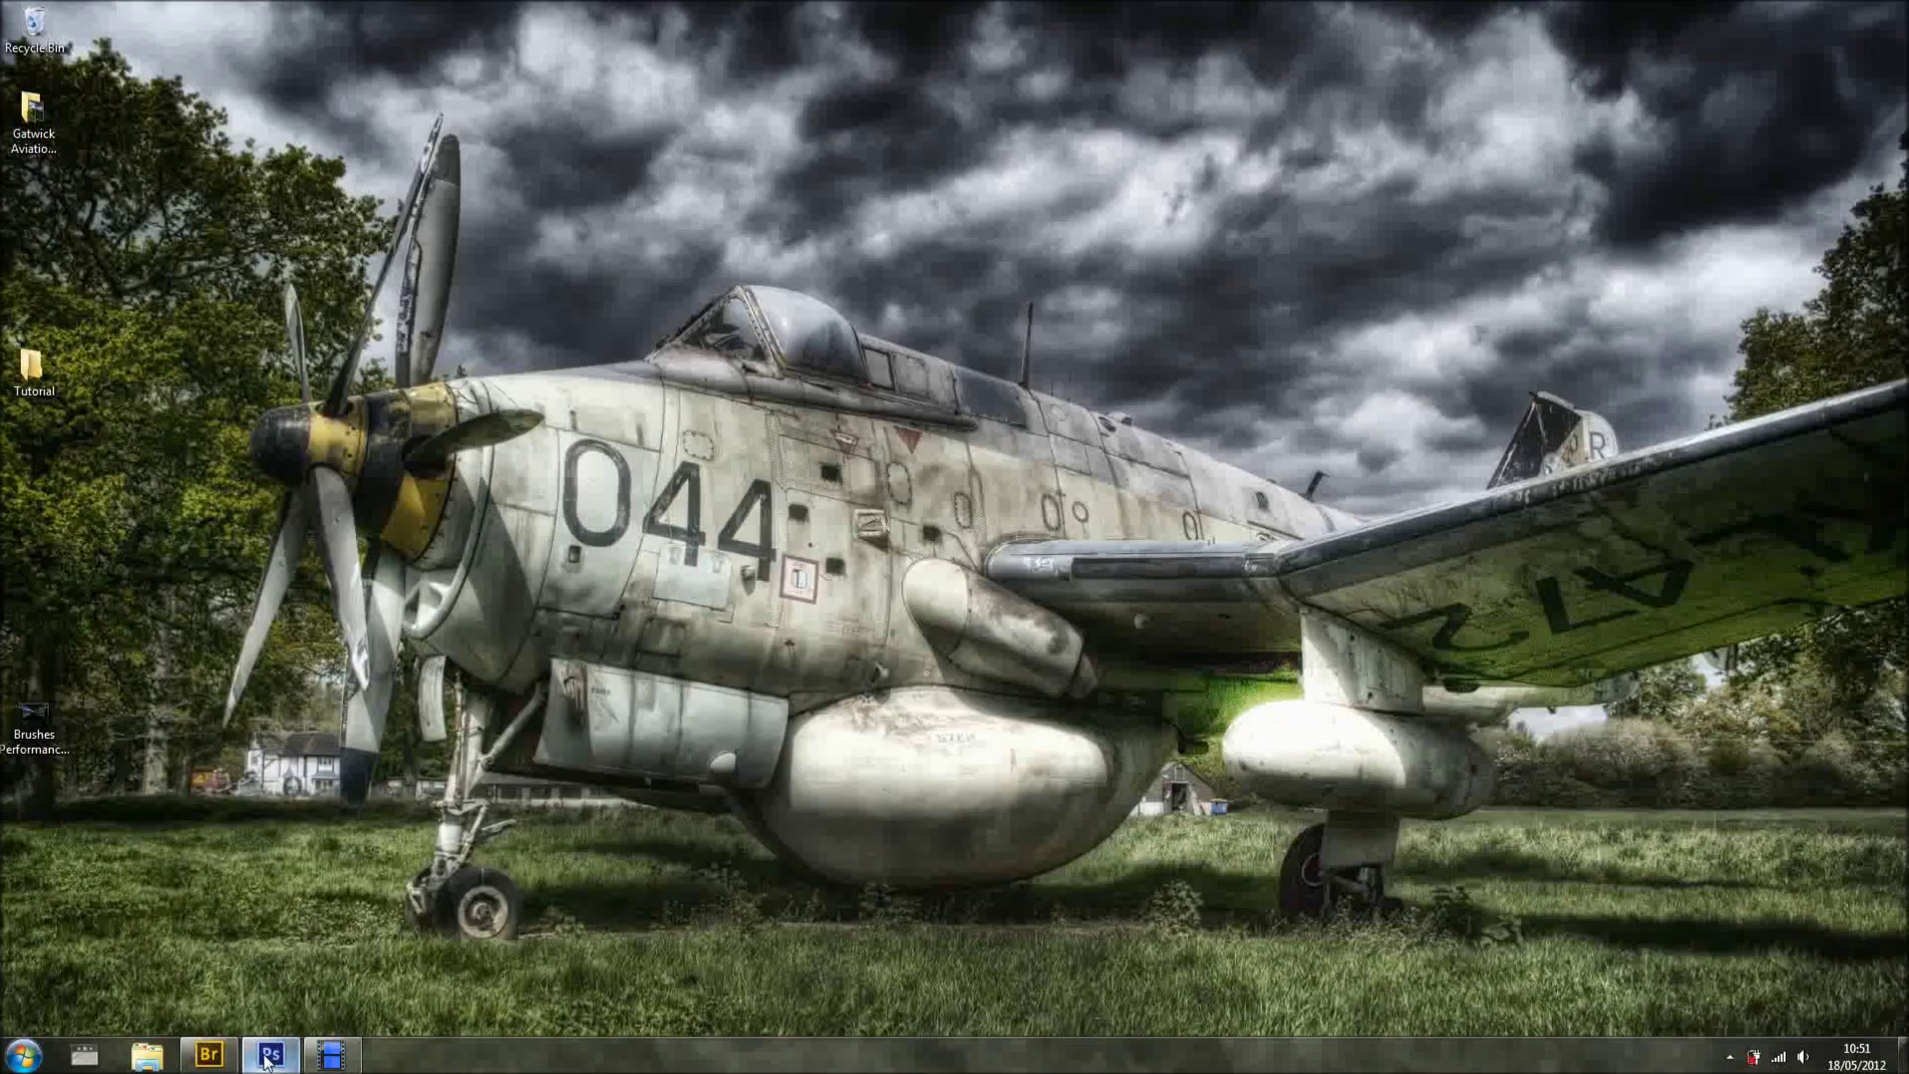
double_click(48, 392)
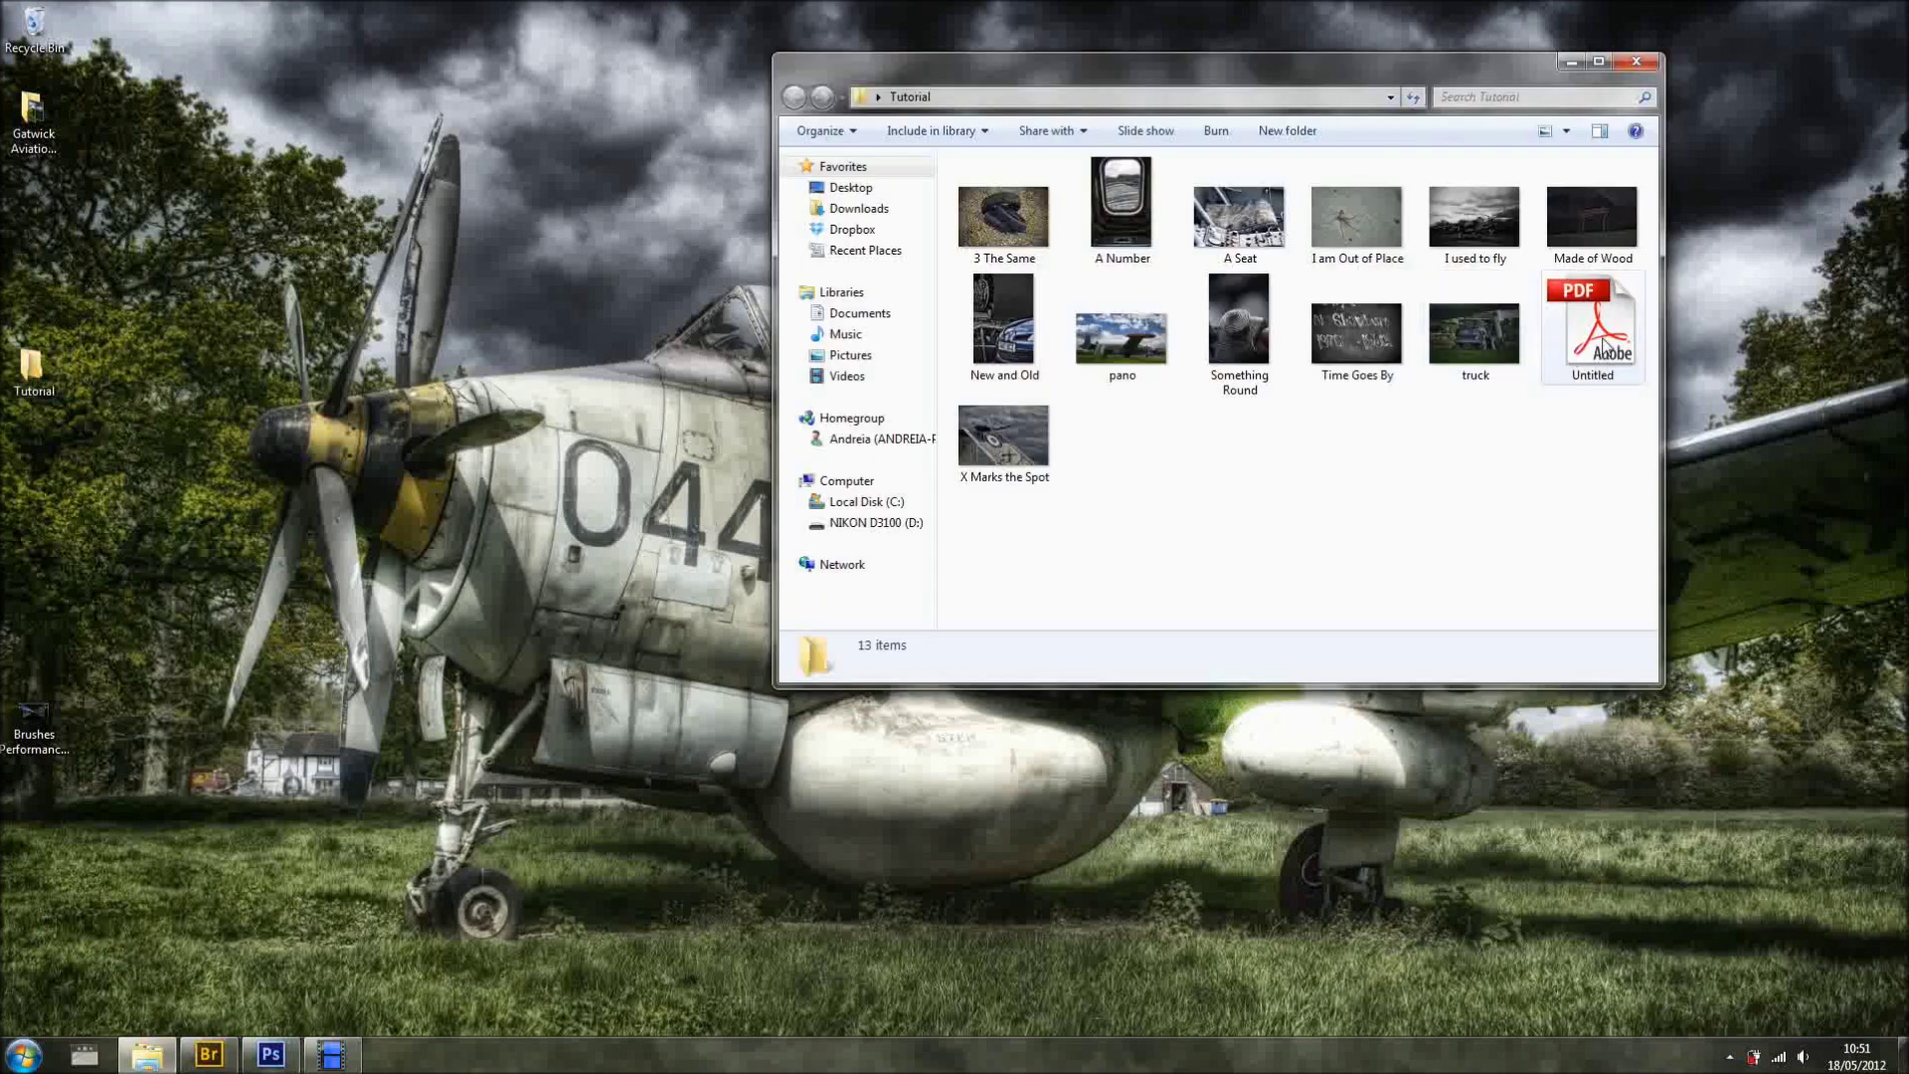
mouse_move(1602, 343)
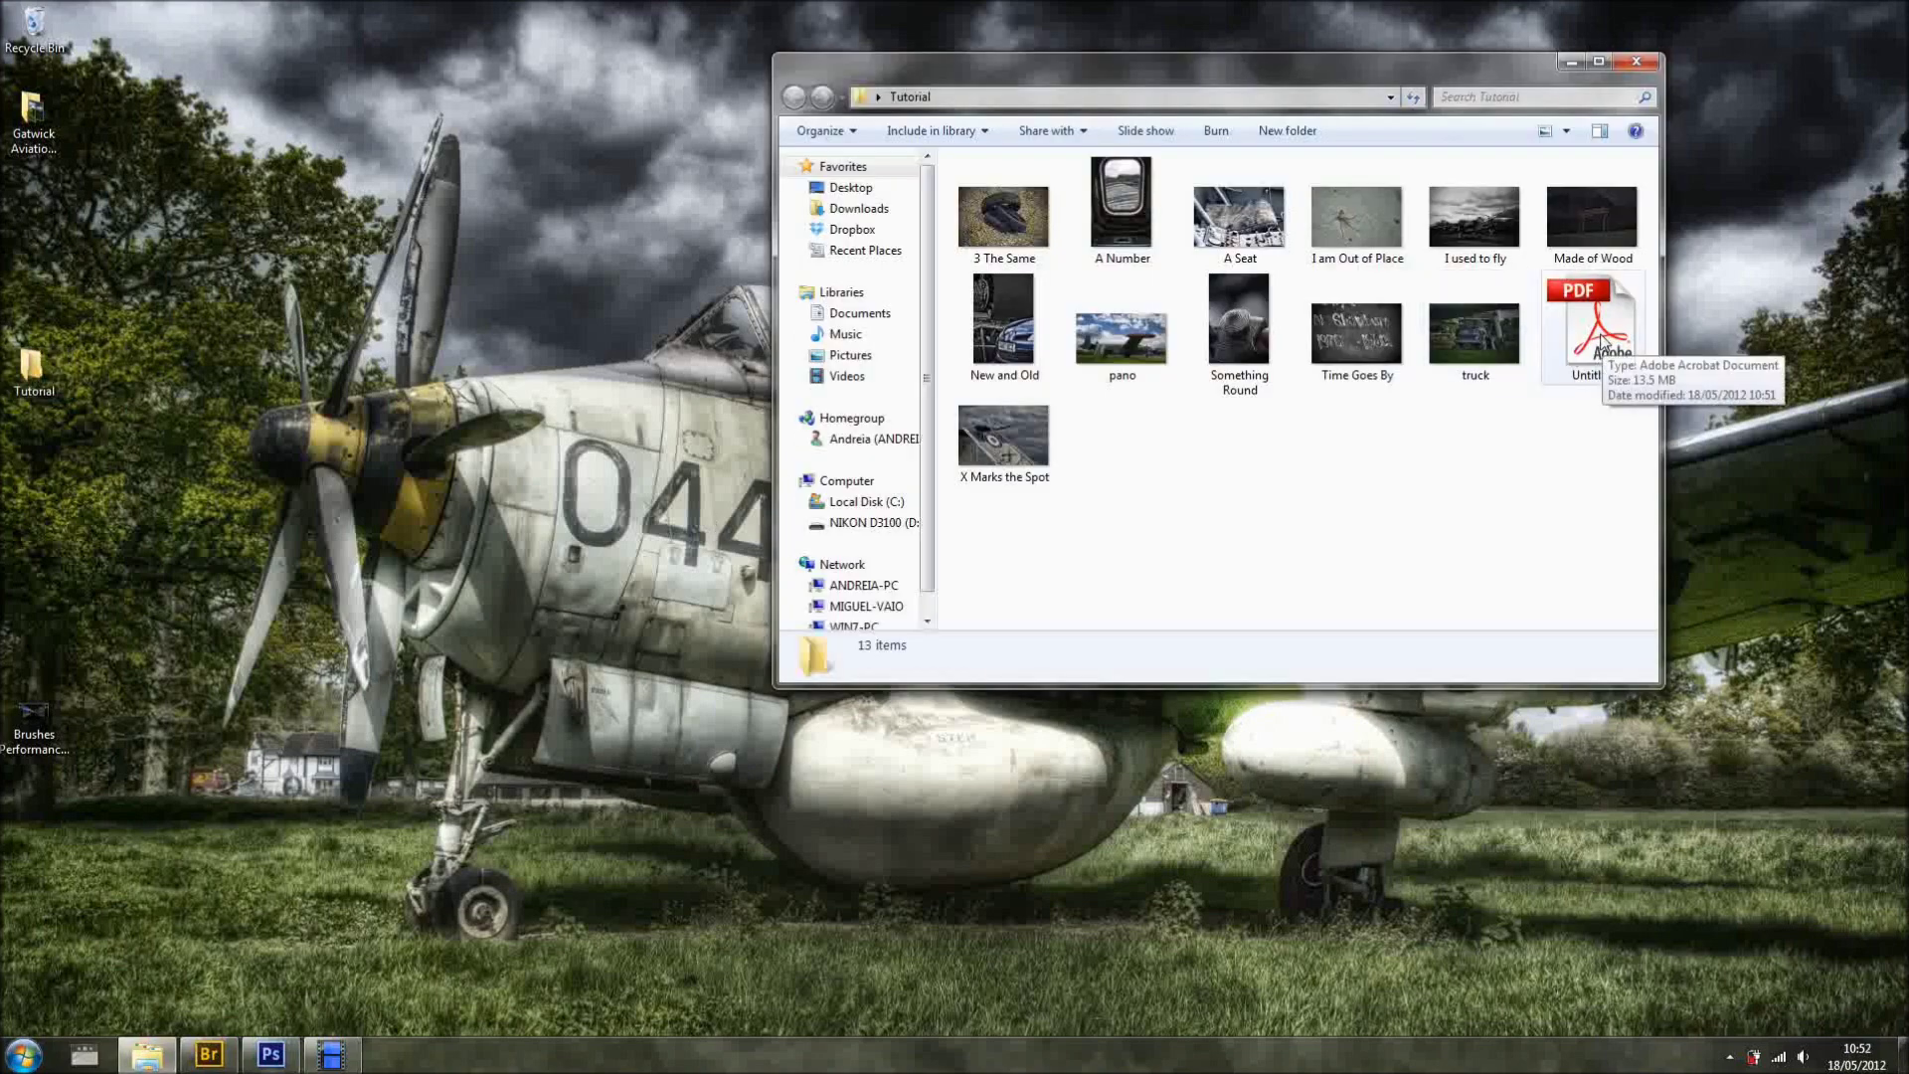
click(1601, 343)
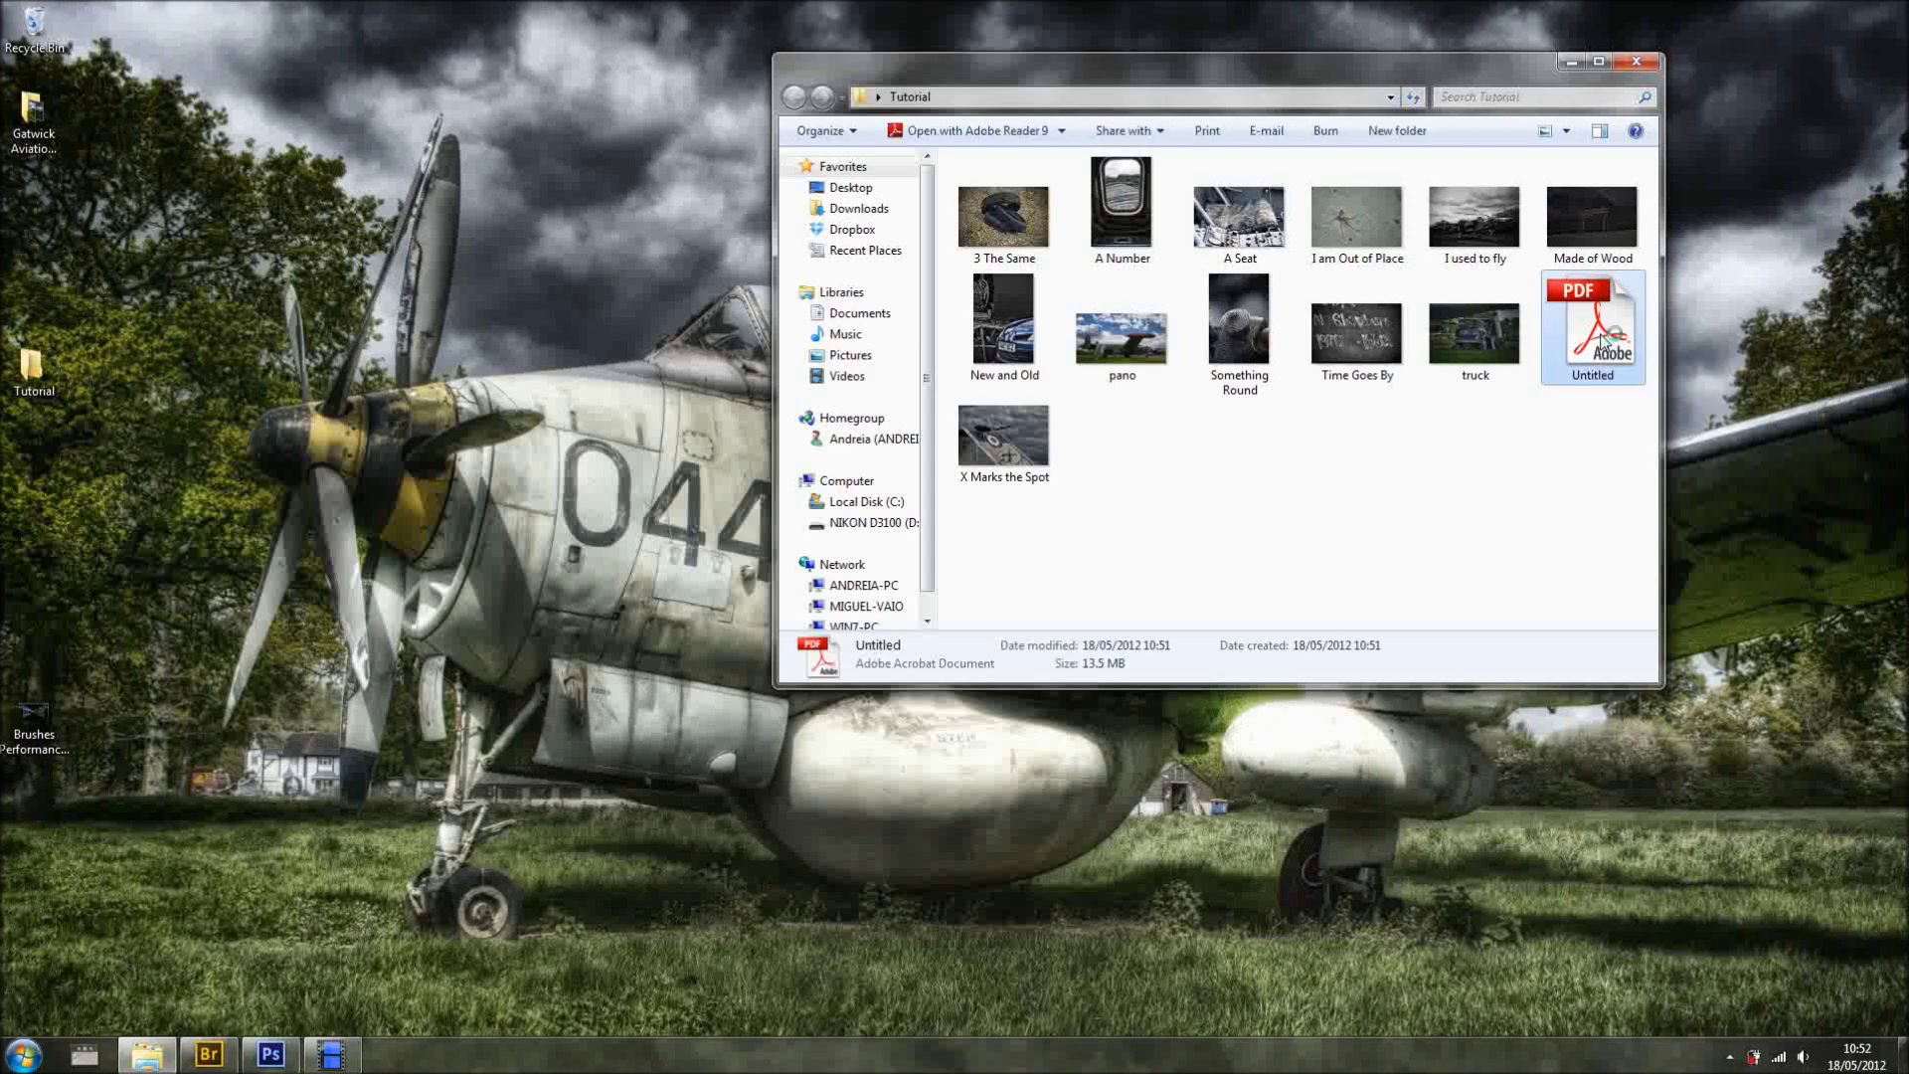
double_click(1603, 338)
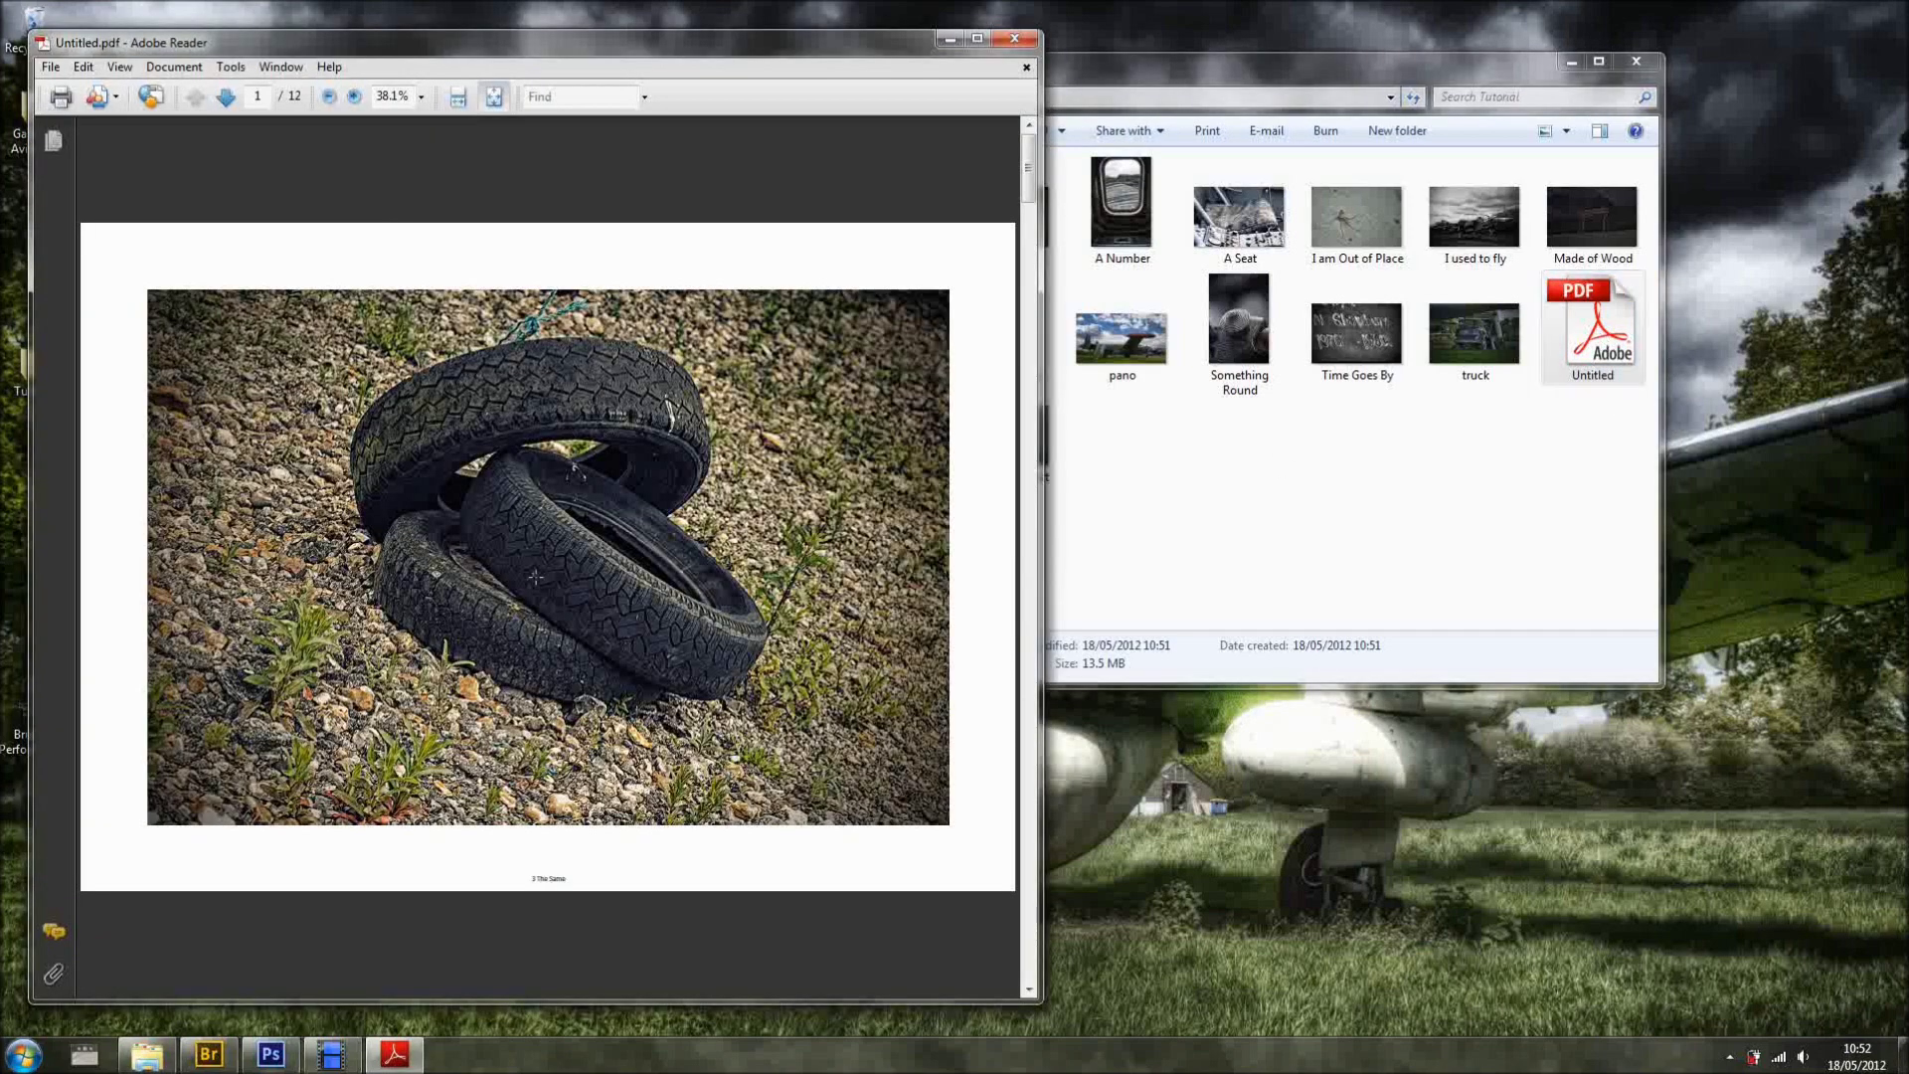
scroll(535, 573, down, 2)
scroll(537, 576, up, 2)
drag(530, 878, 569, 879)
click(354, 96)
click(354, 97)
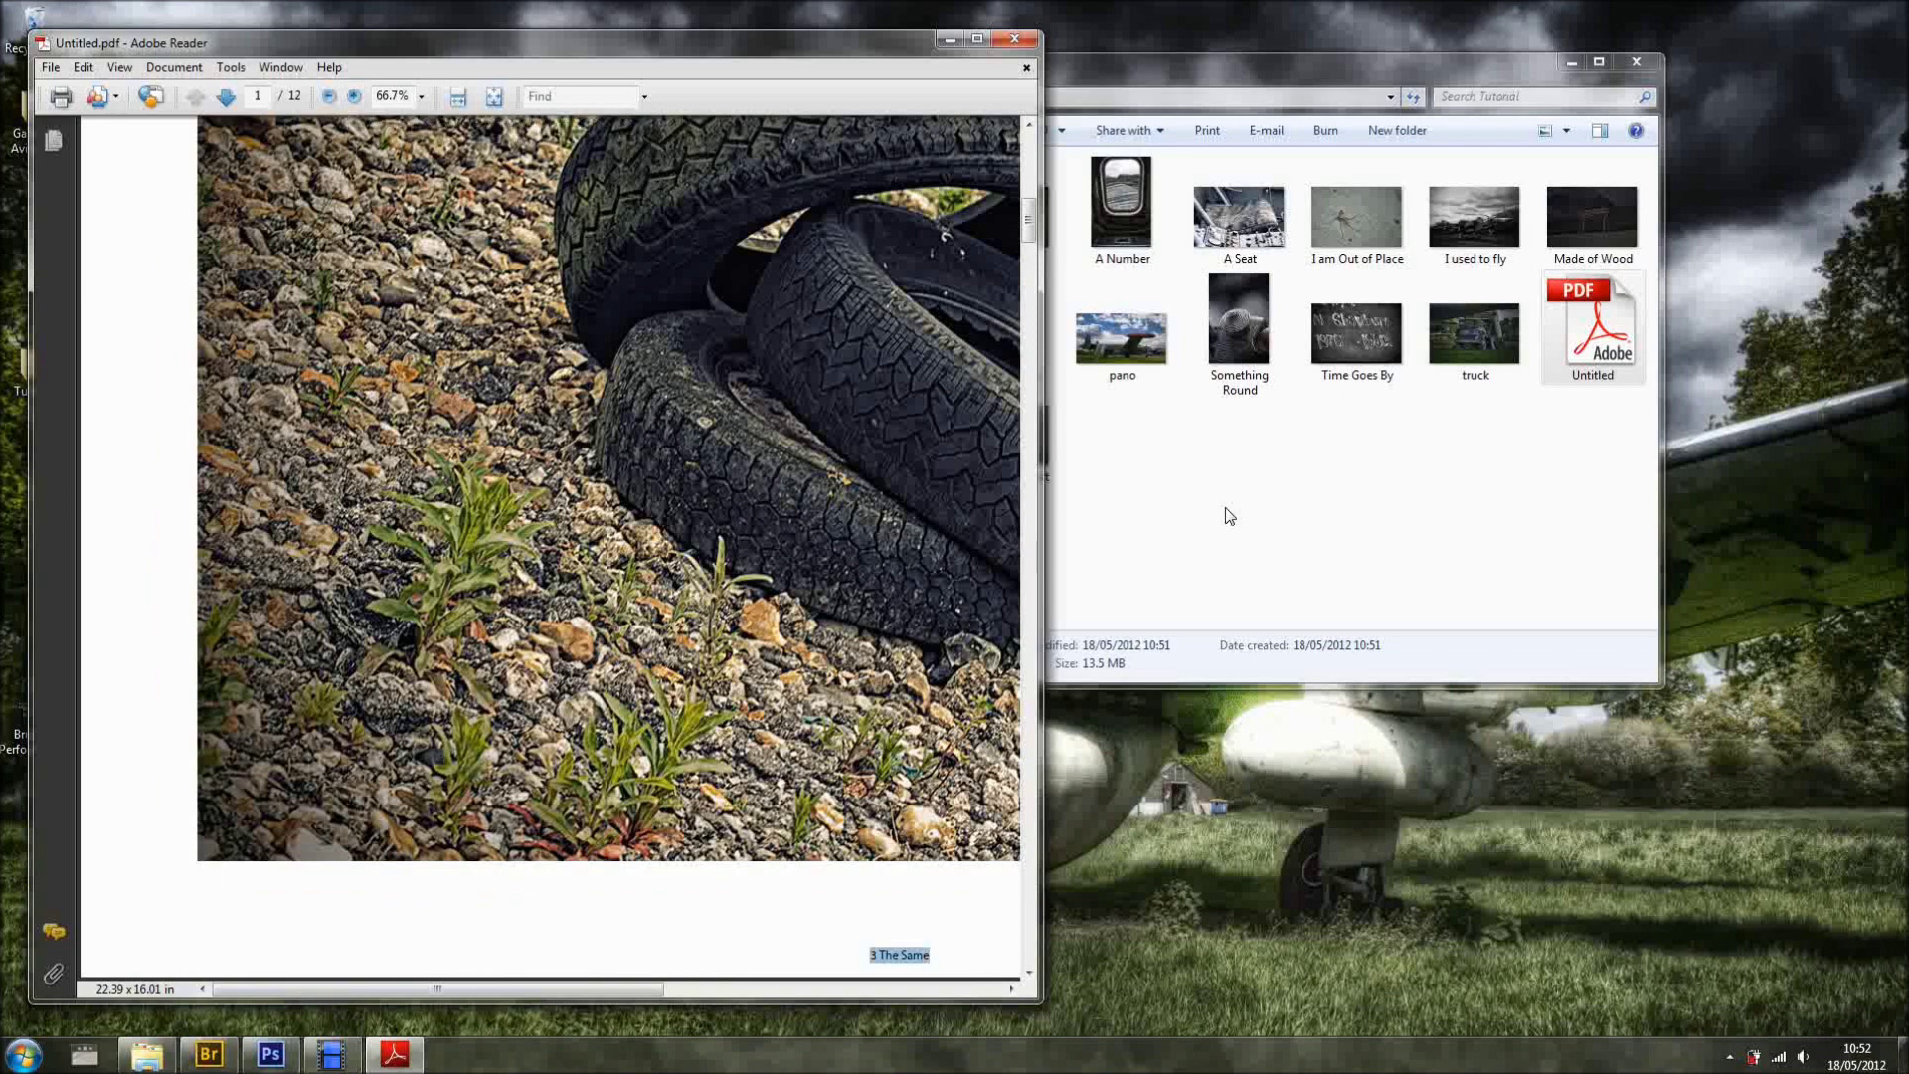
drag(1032, 246, 1032, 265)
key(super+Up)
scroll(1065, 352, down, 5)
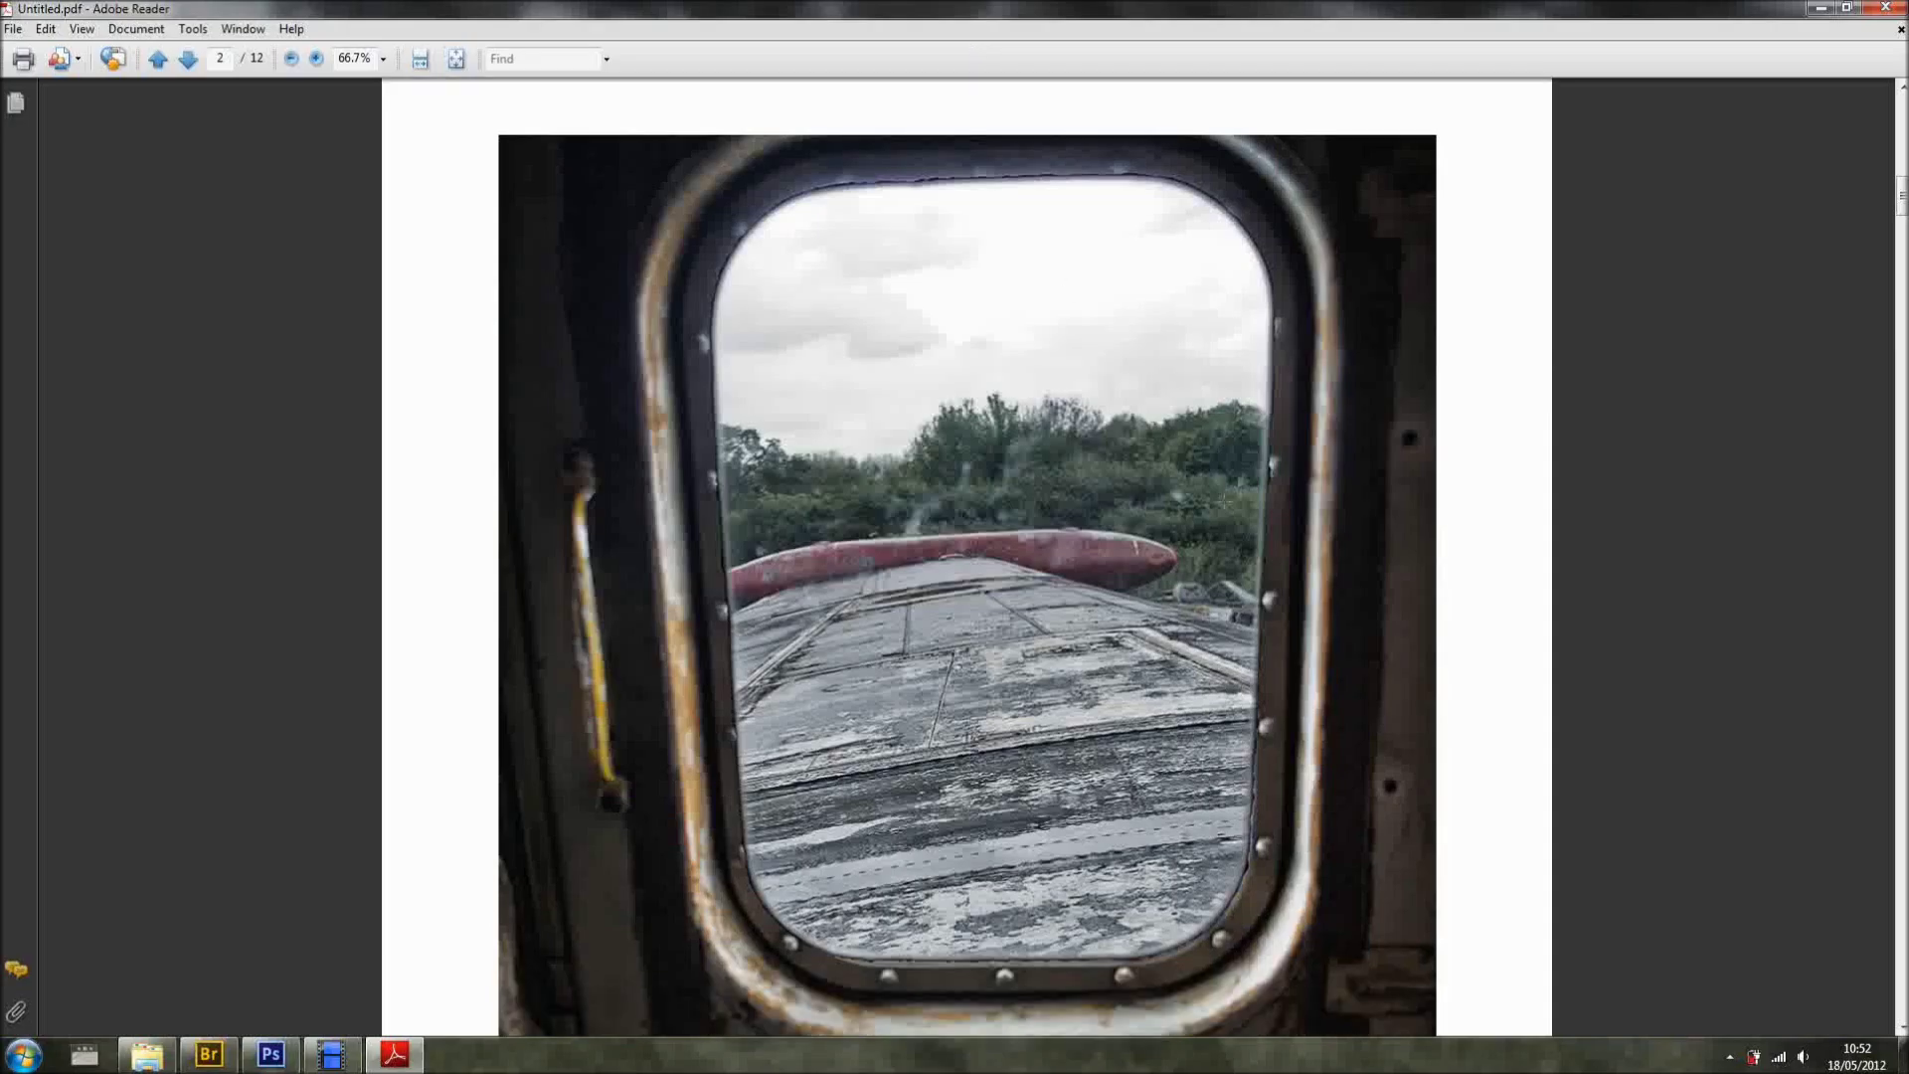
scroll(1259, 668, down, 8)
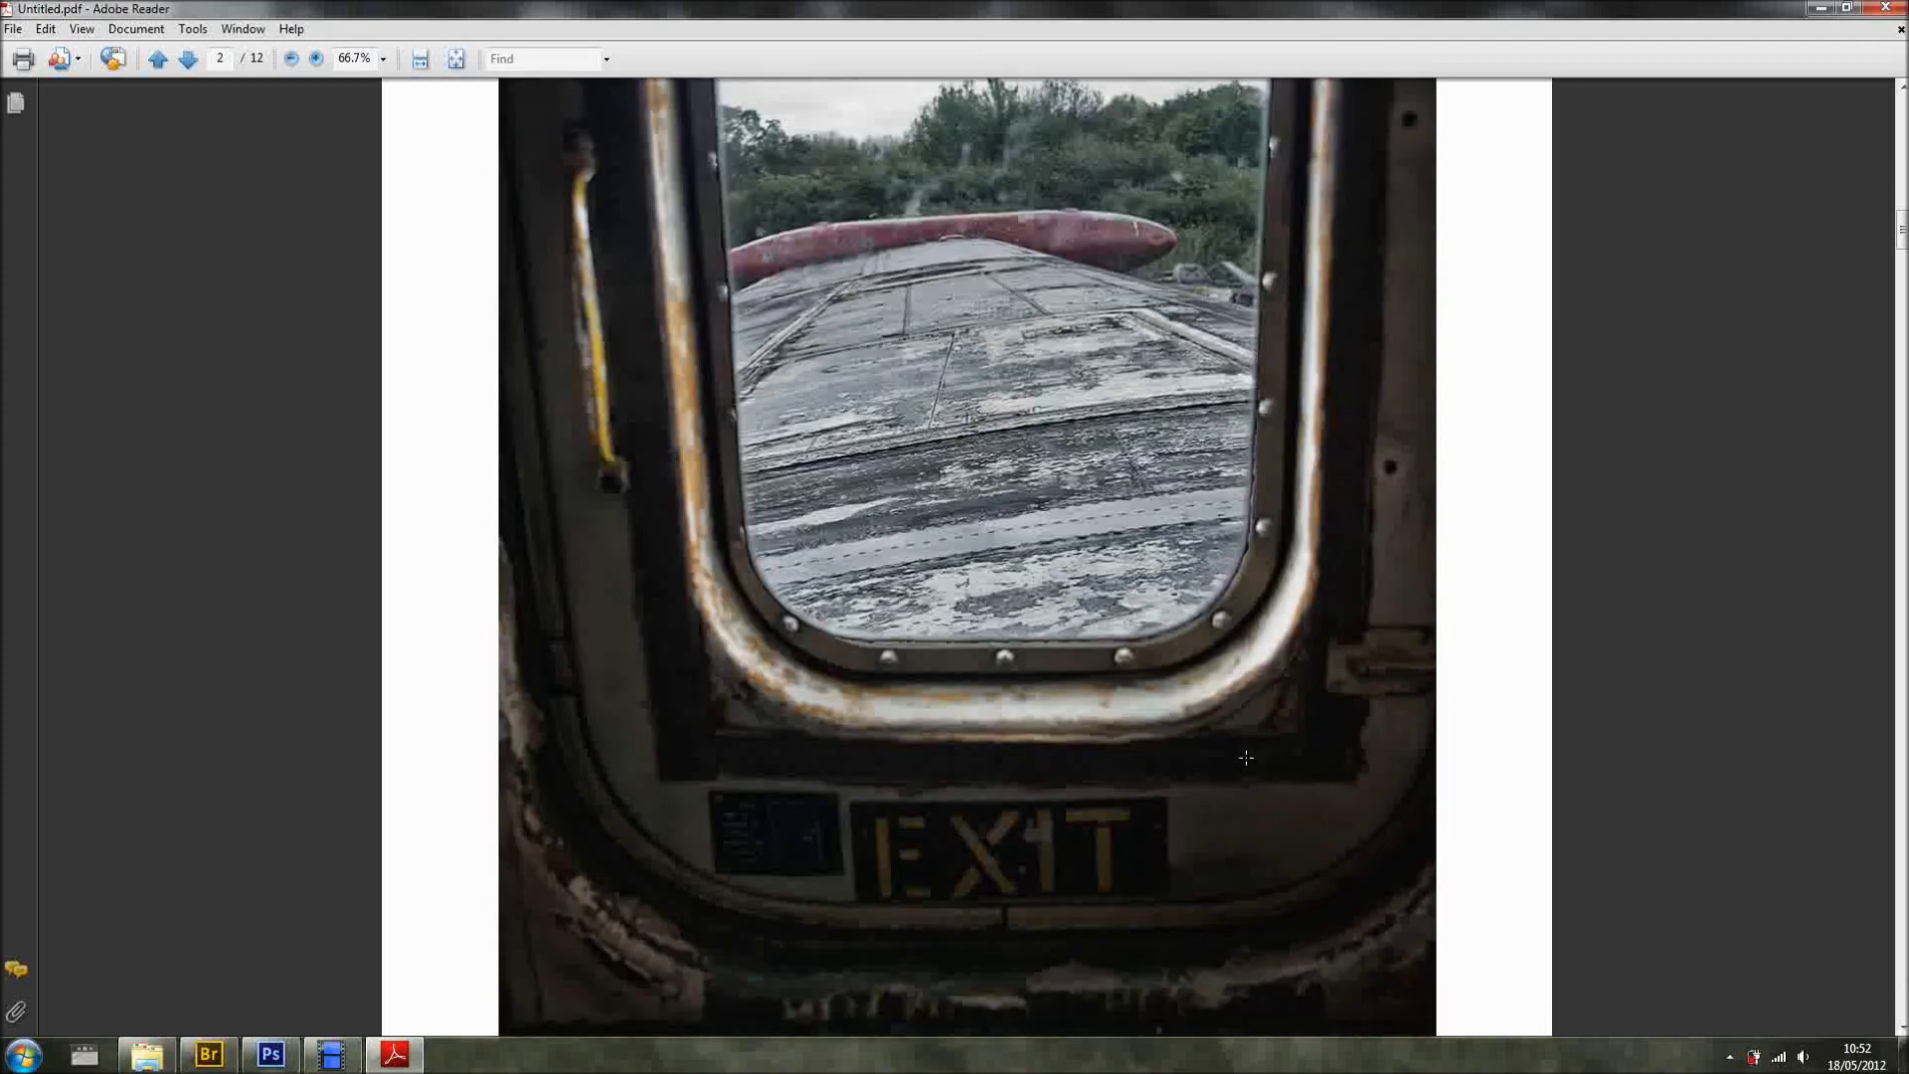
scroll(1058, 733, down, 10)
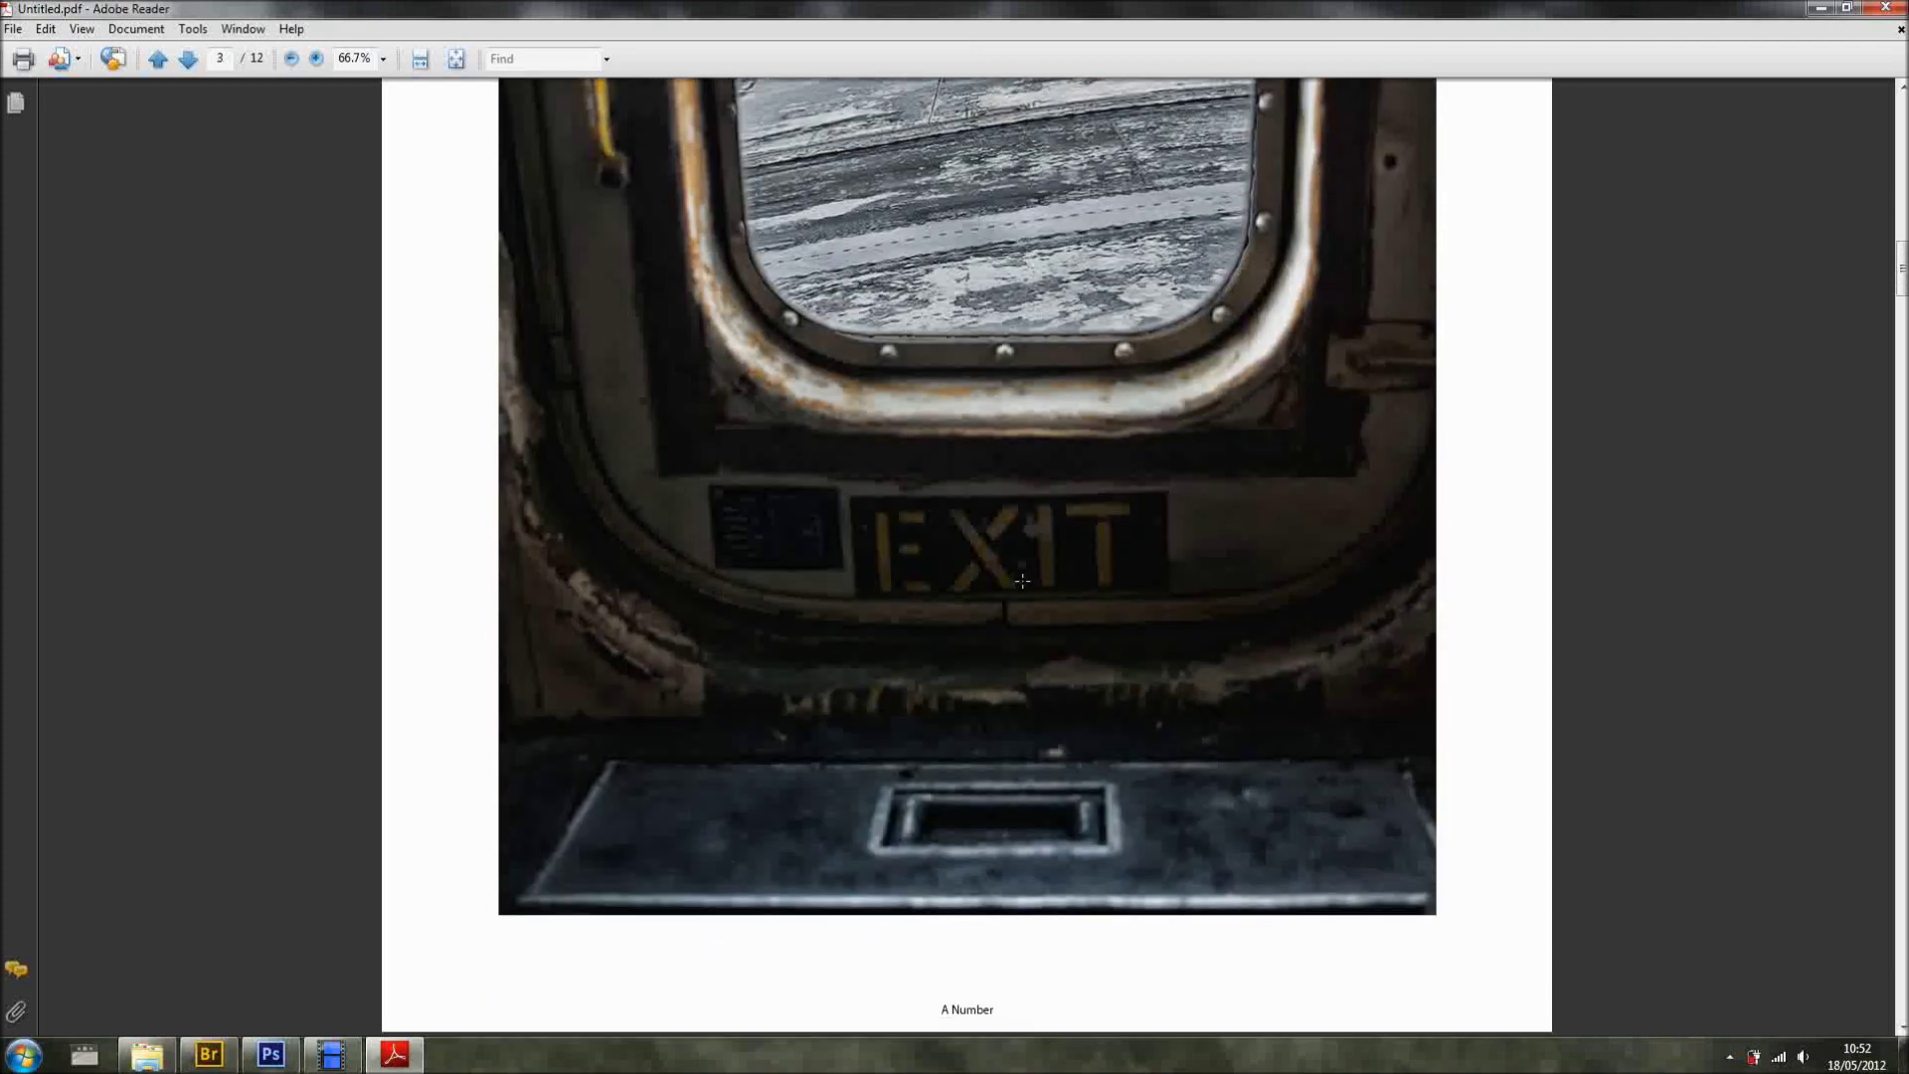
scroll(1049, 977, up, 10)
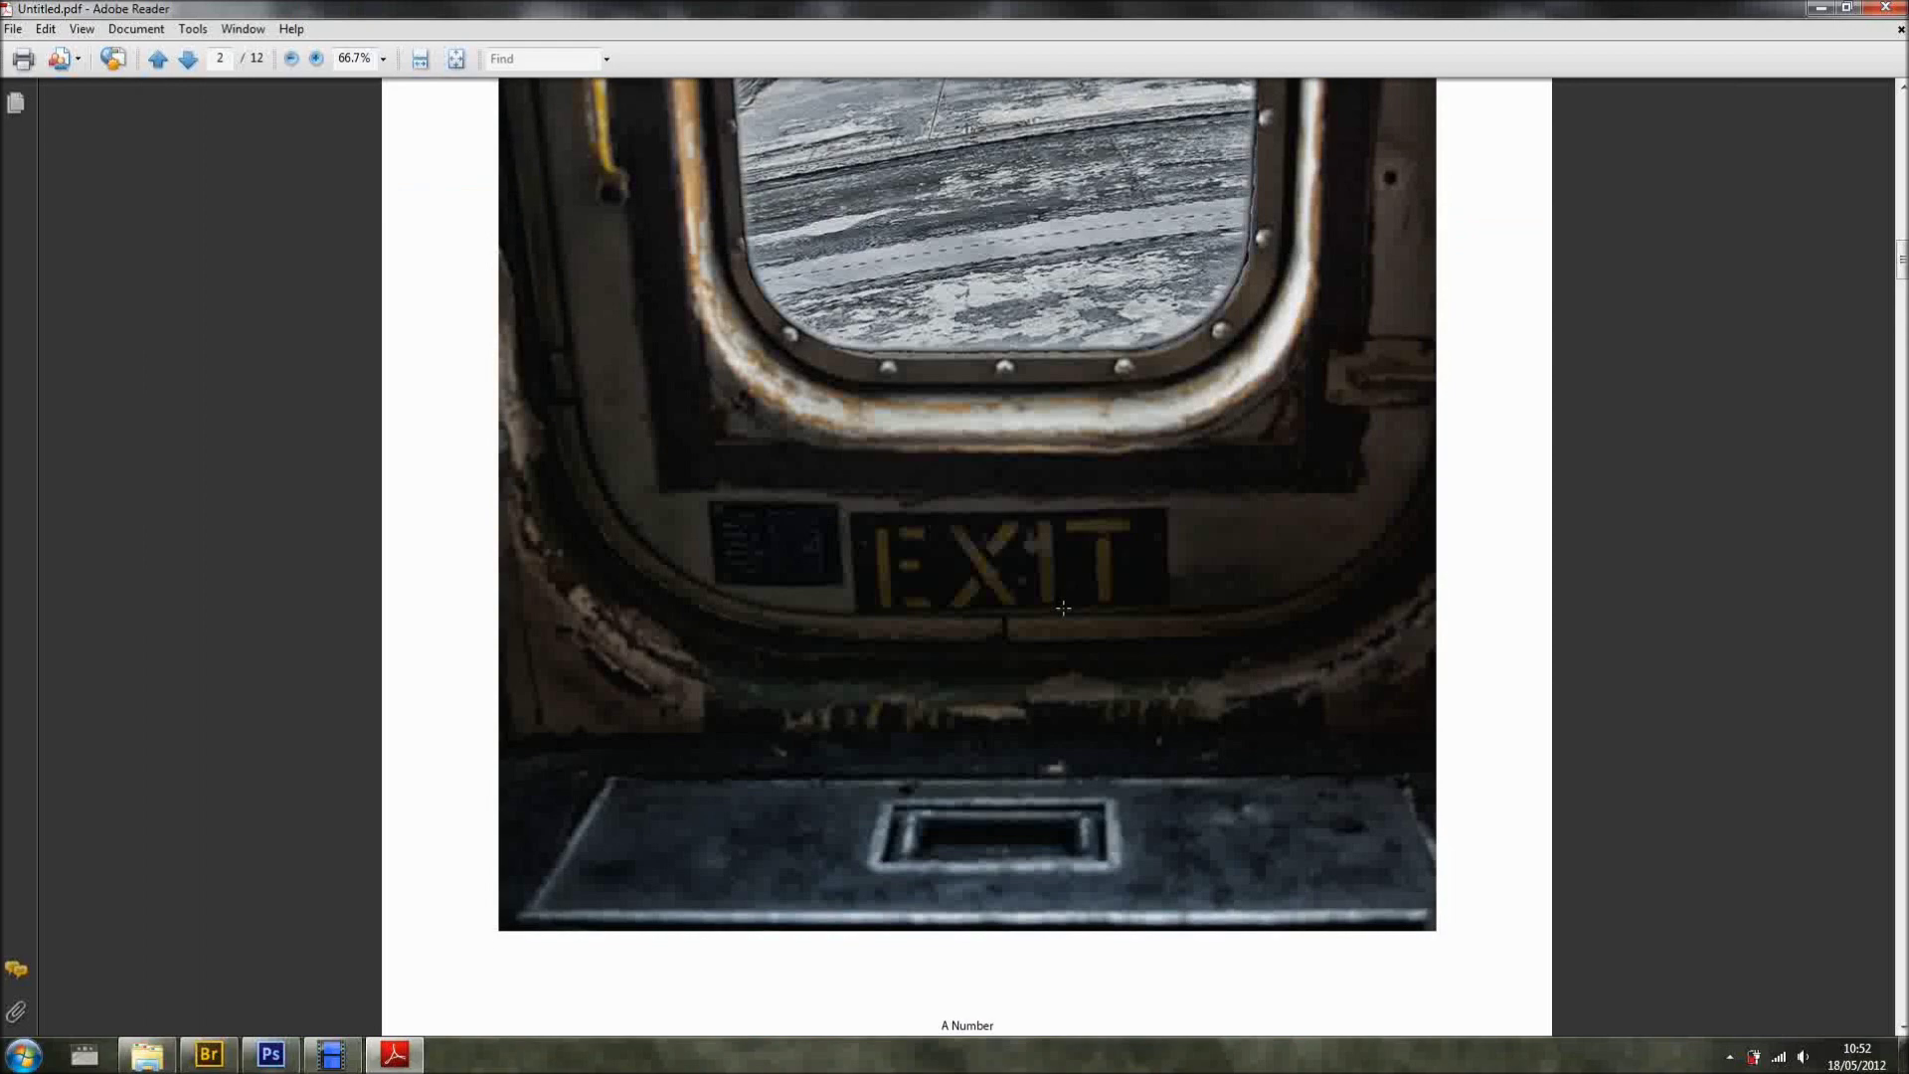
drag(938, 1008, 1014, 1013)
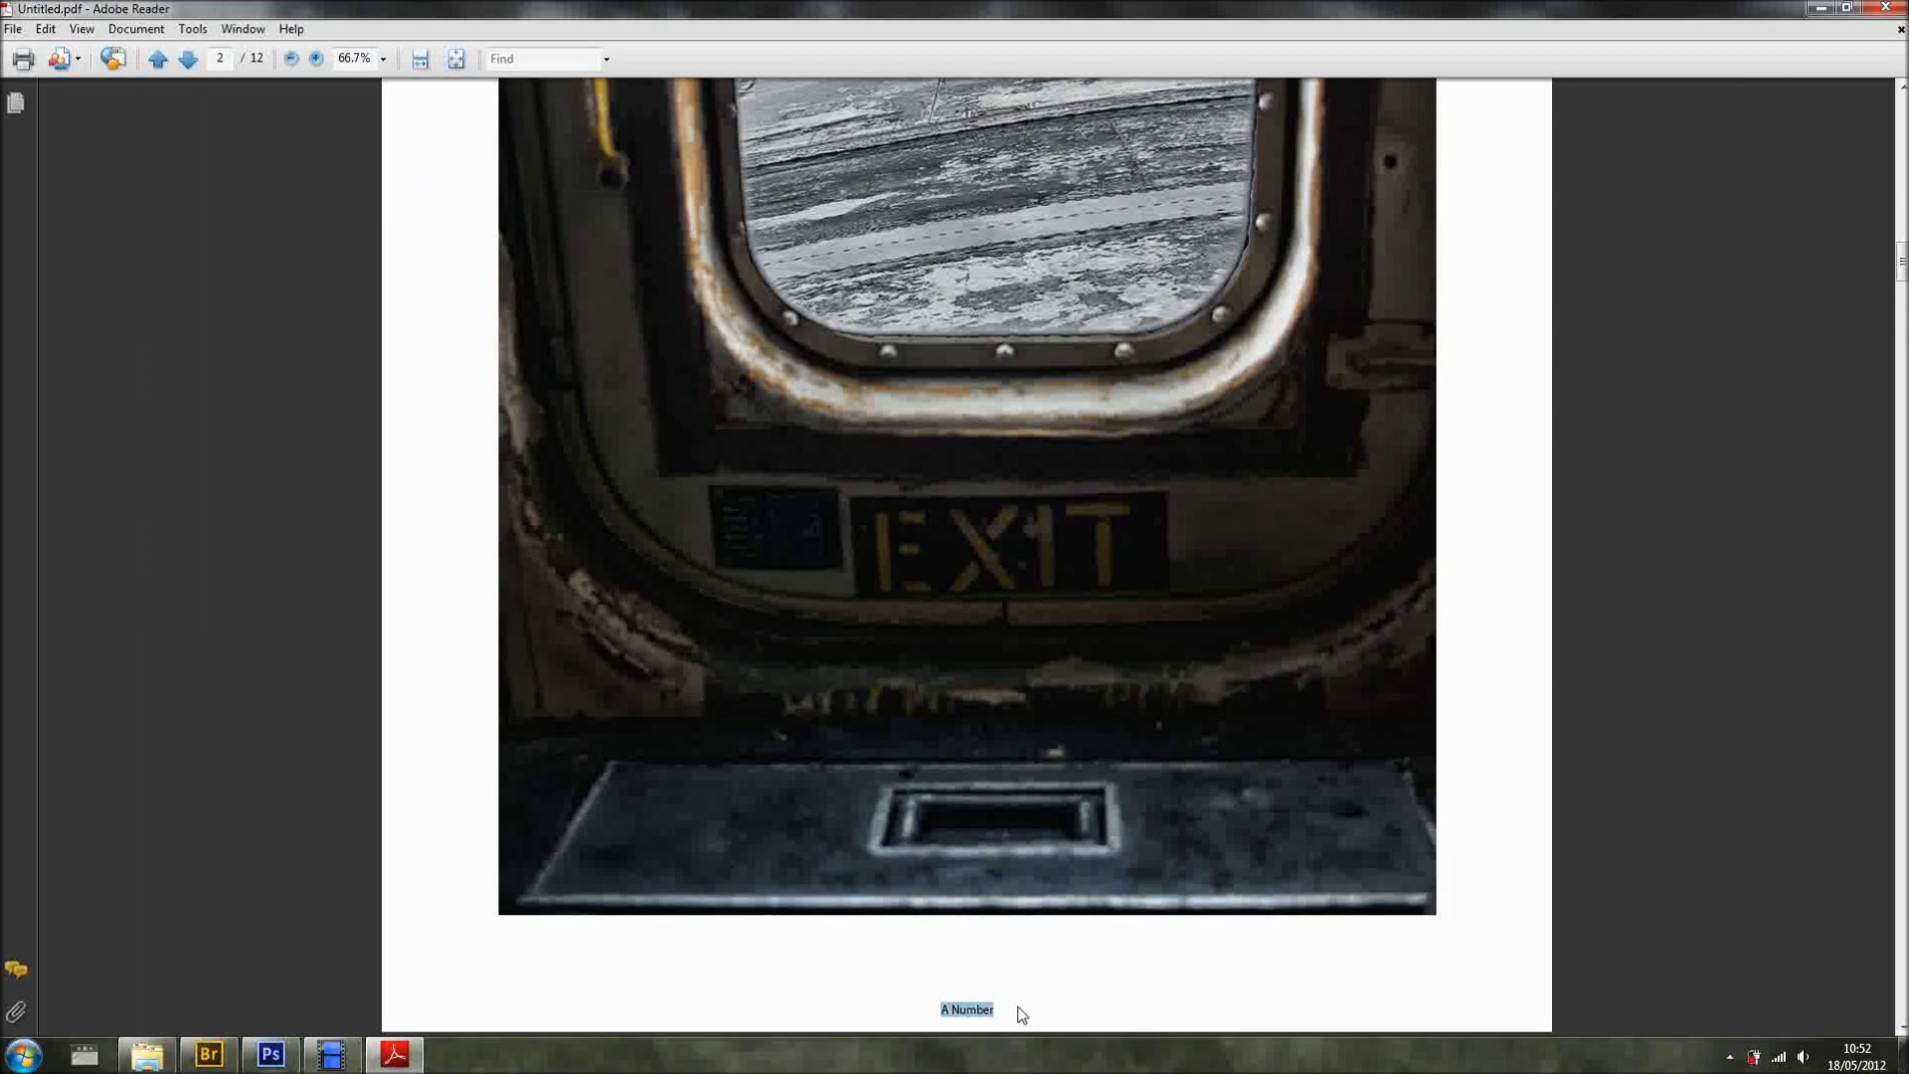
scroll(1423, 620, down, 8)
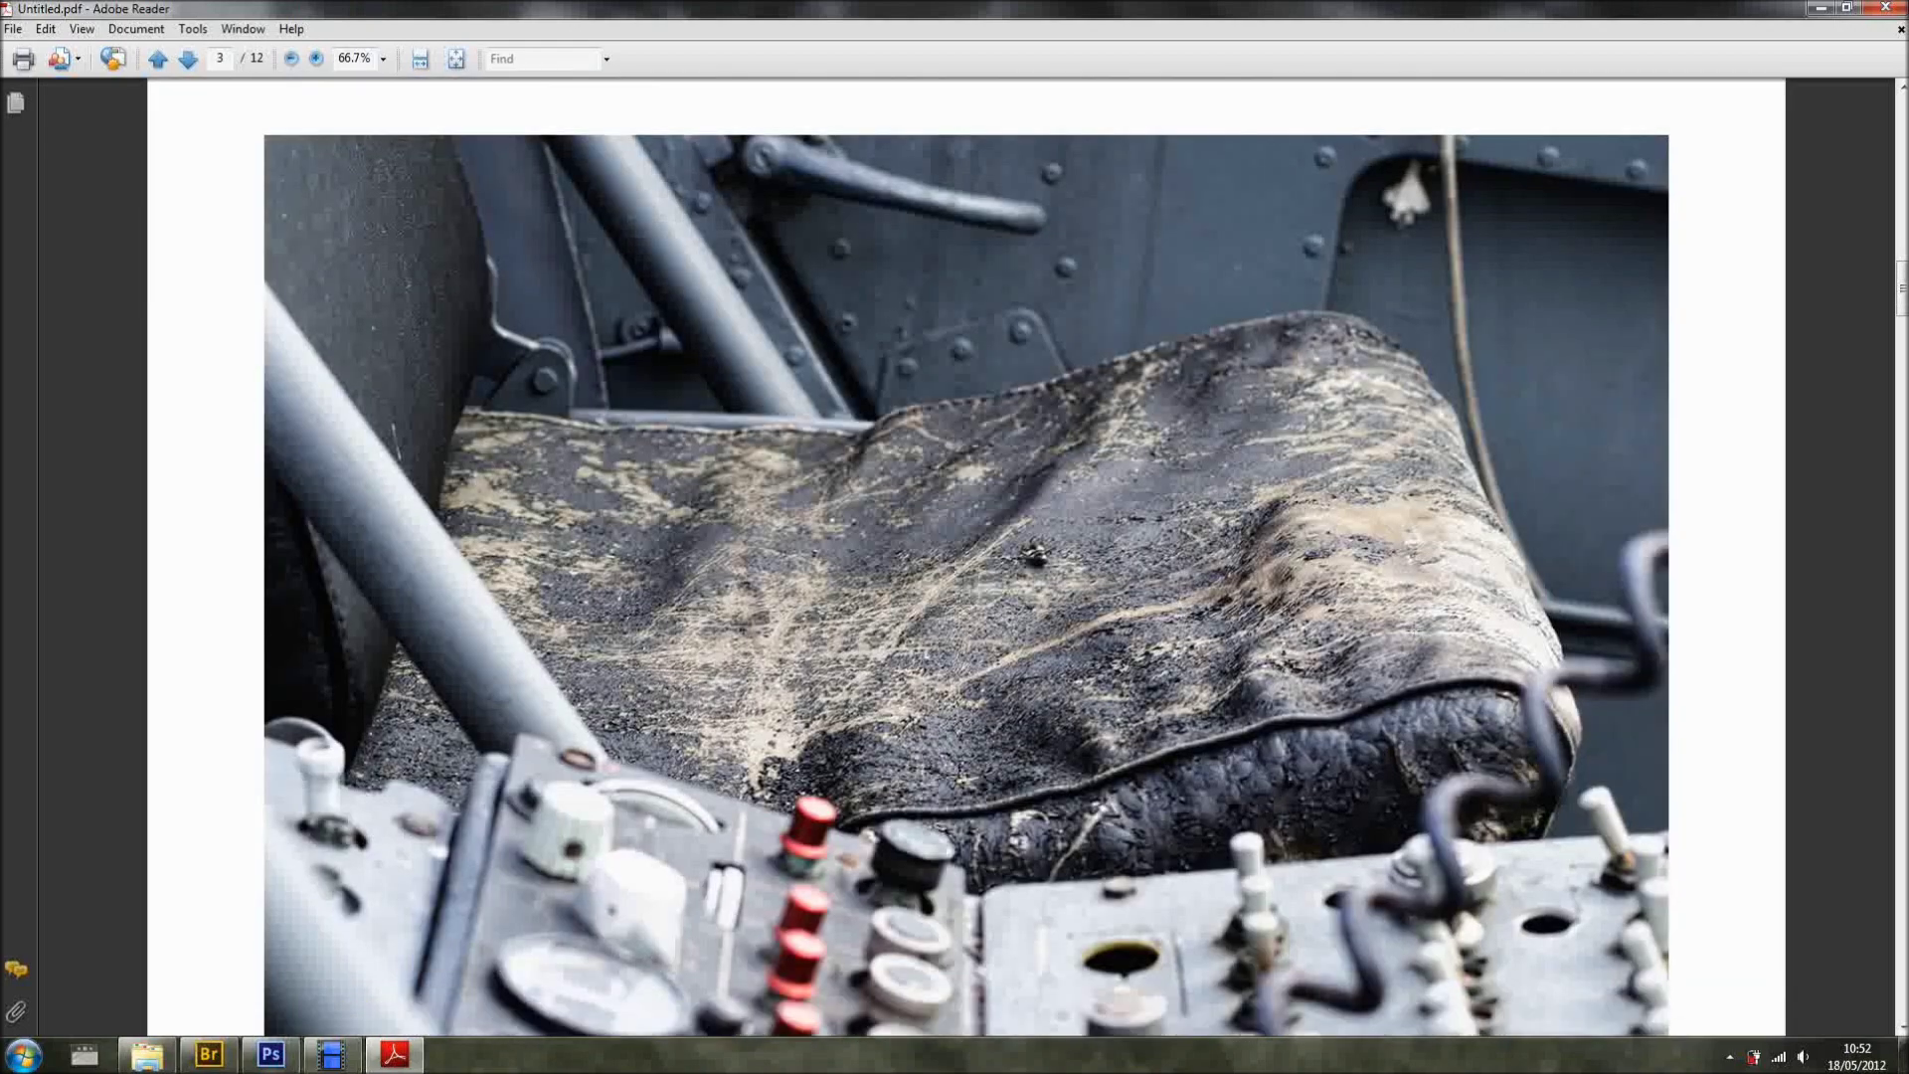
scroll(985, 956, down, 8)
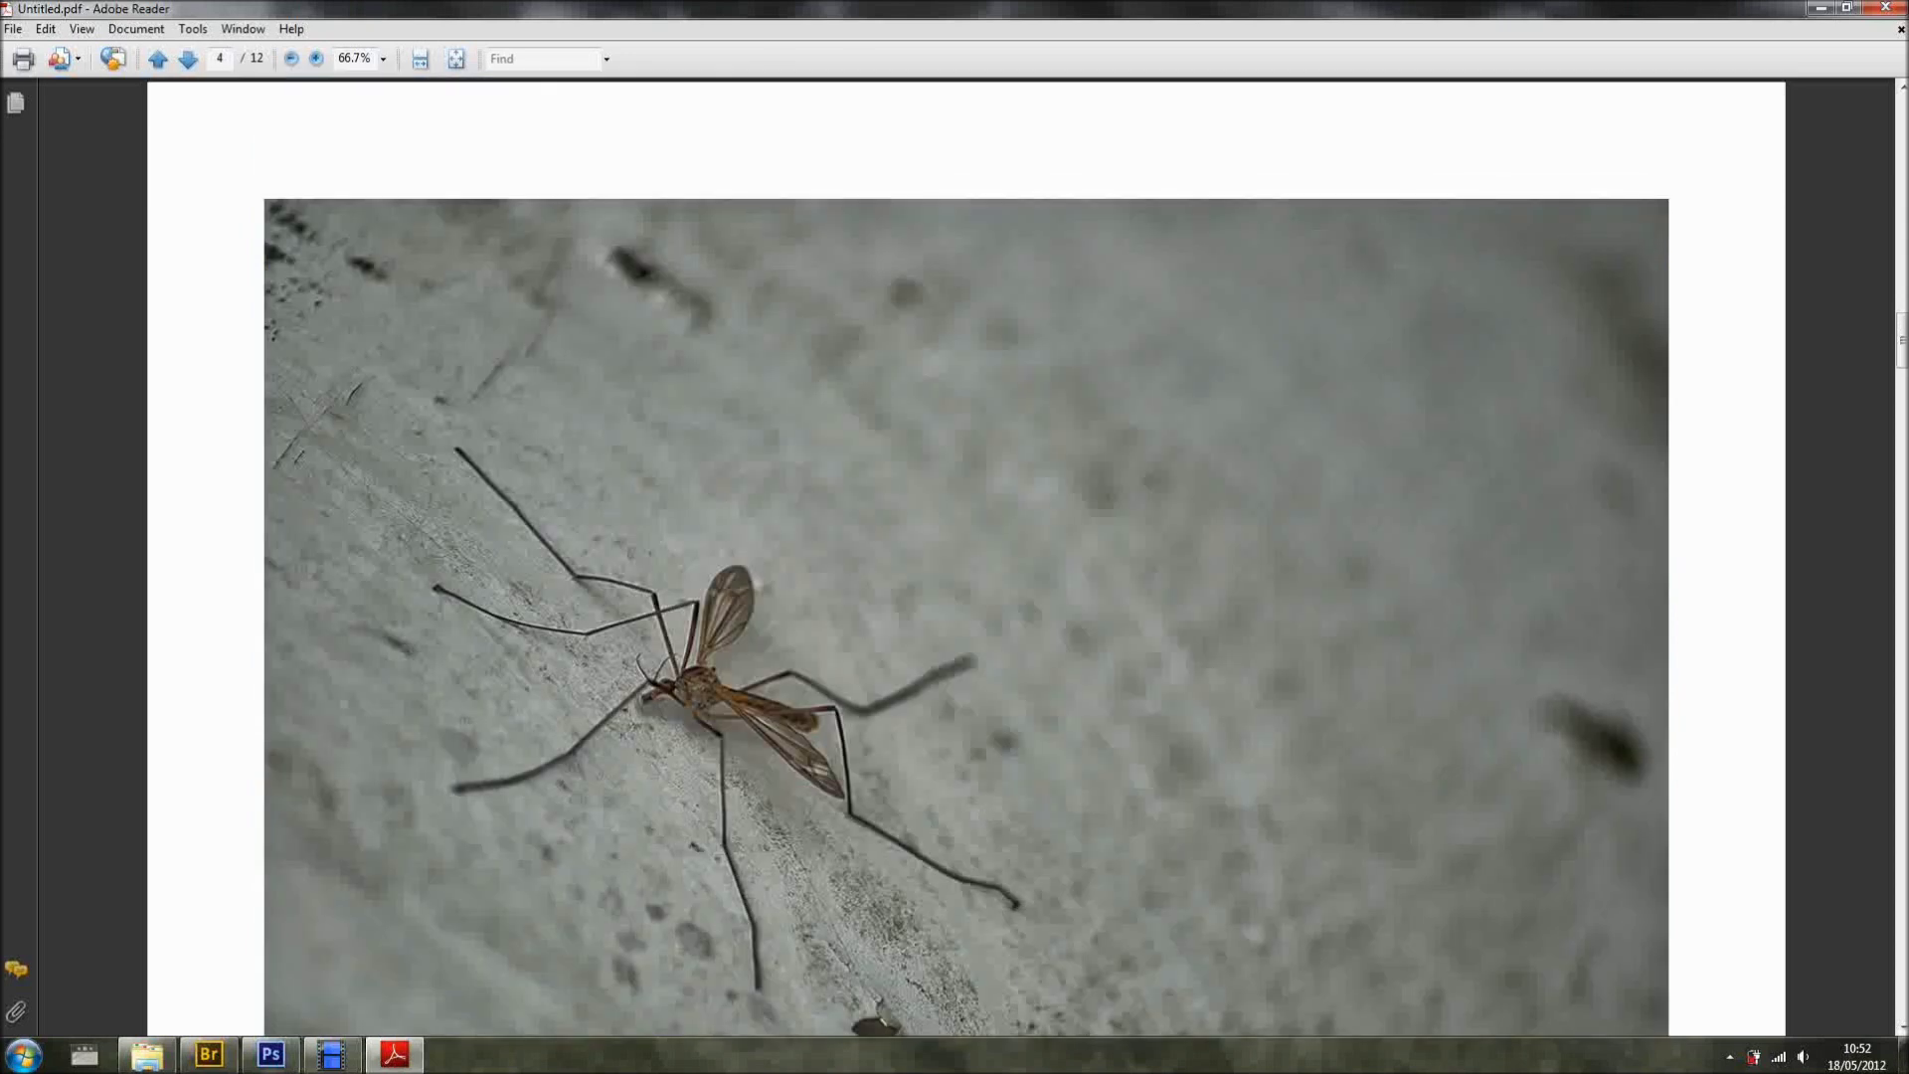
scroll(984, 957, up, 8)
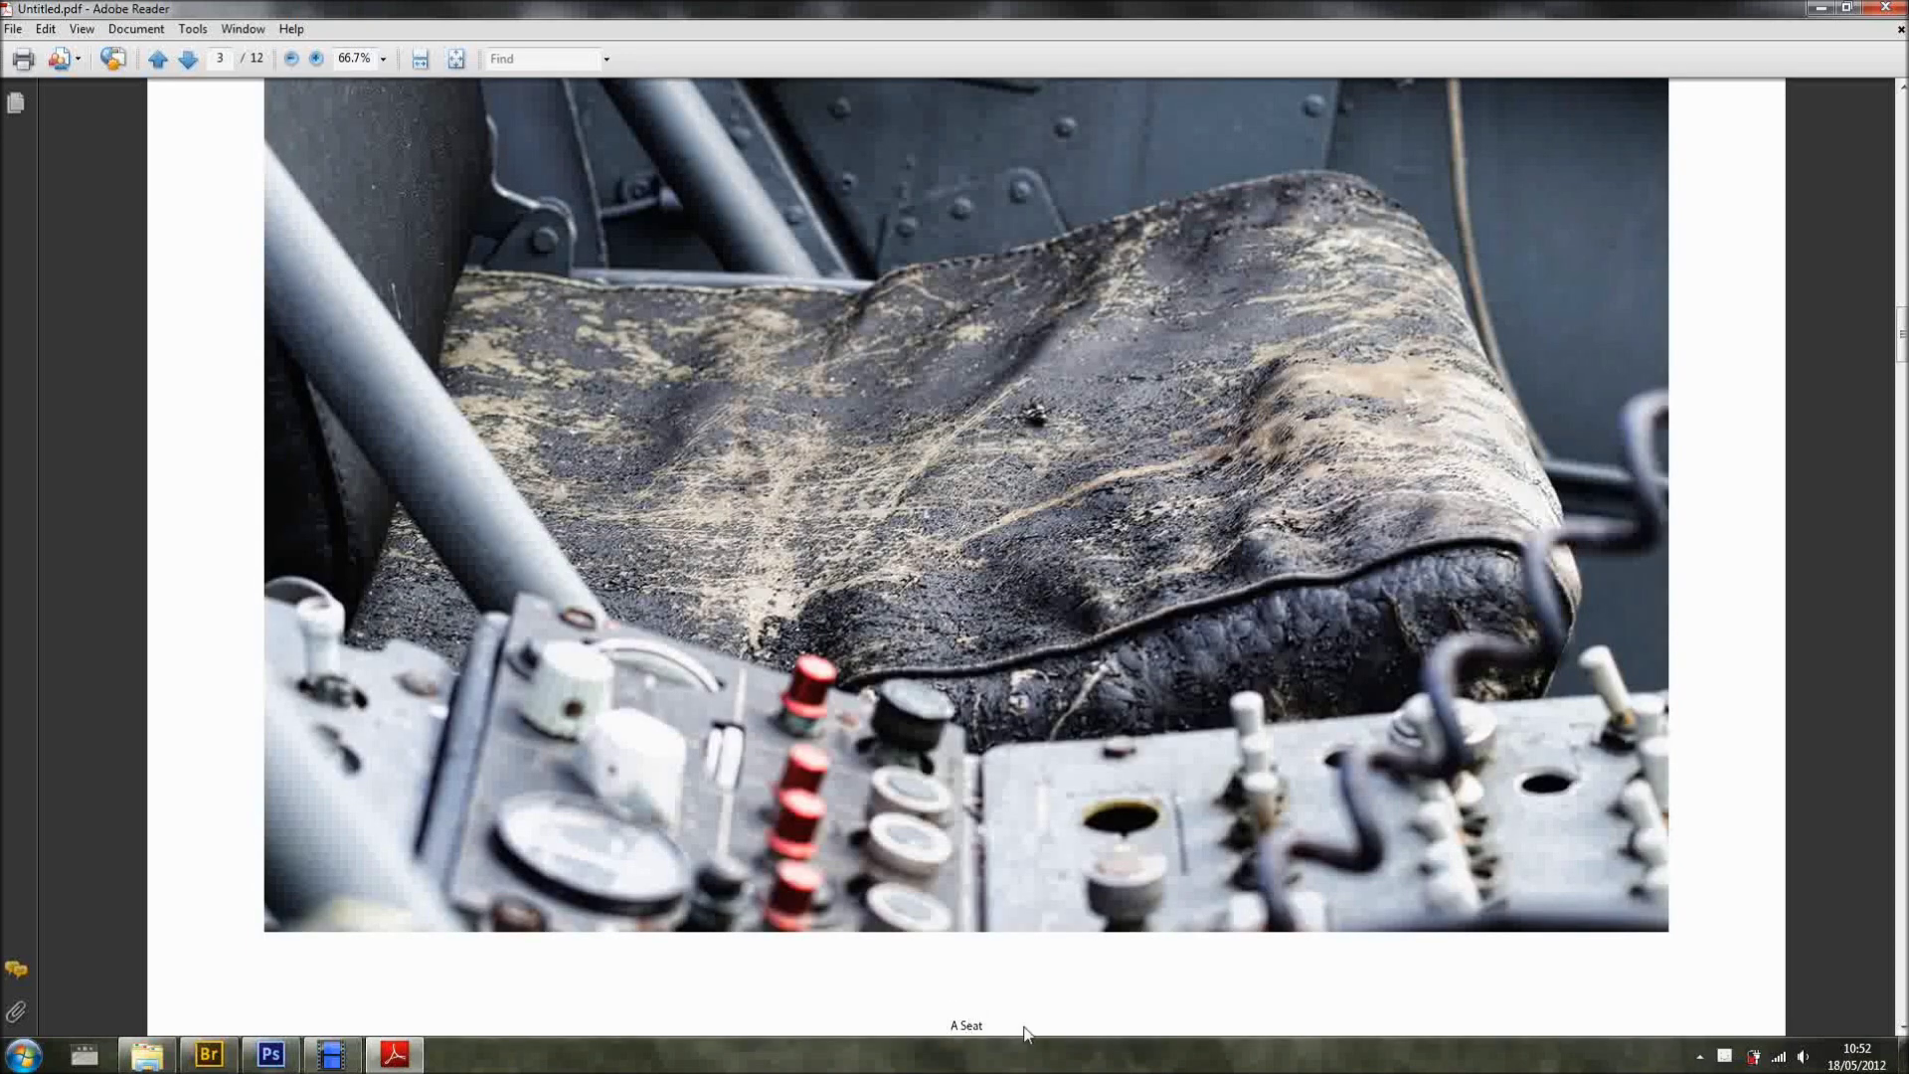
click(1878, 14)
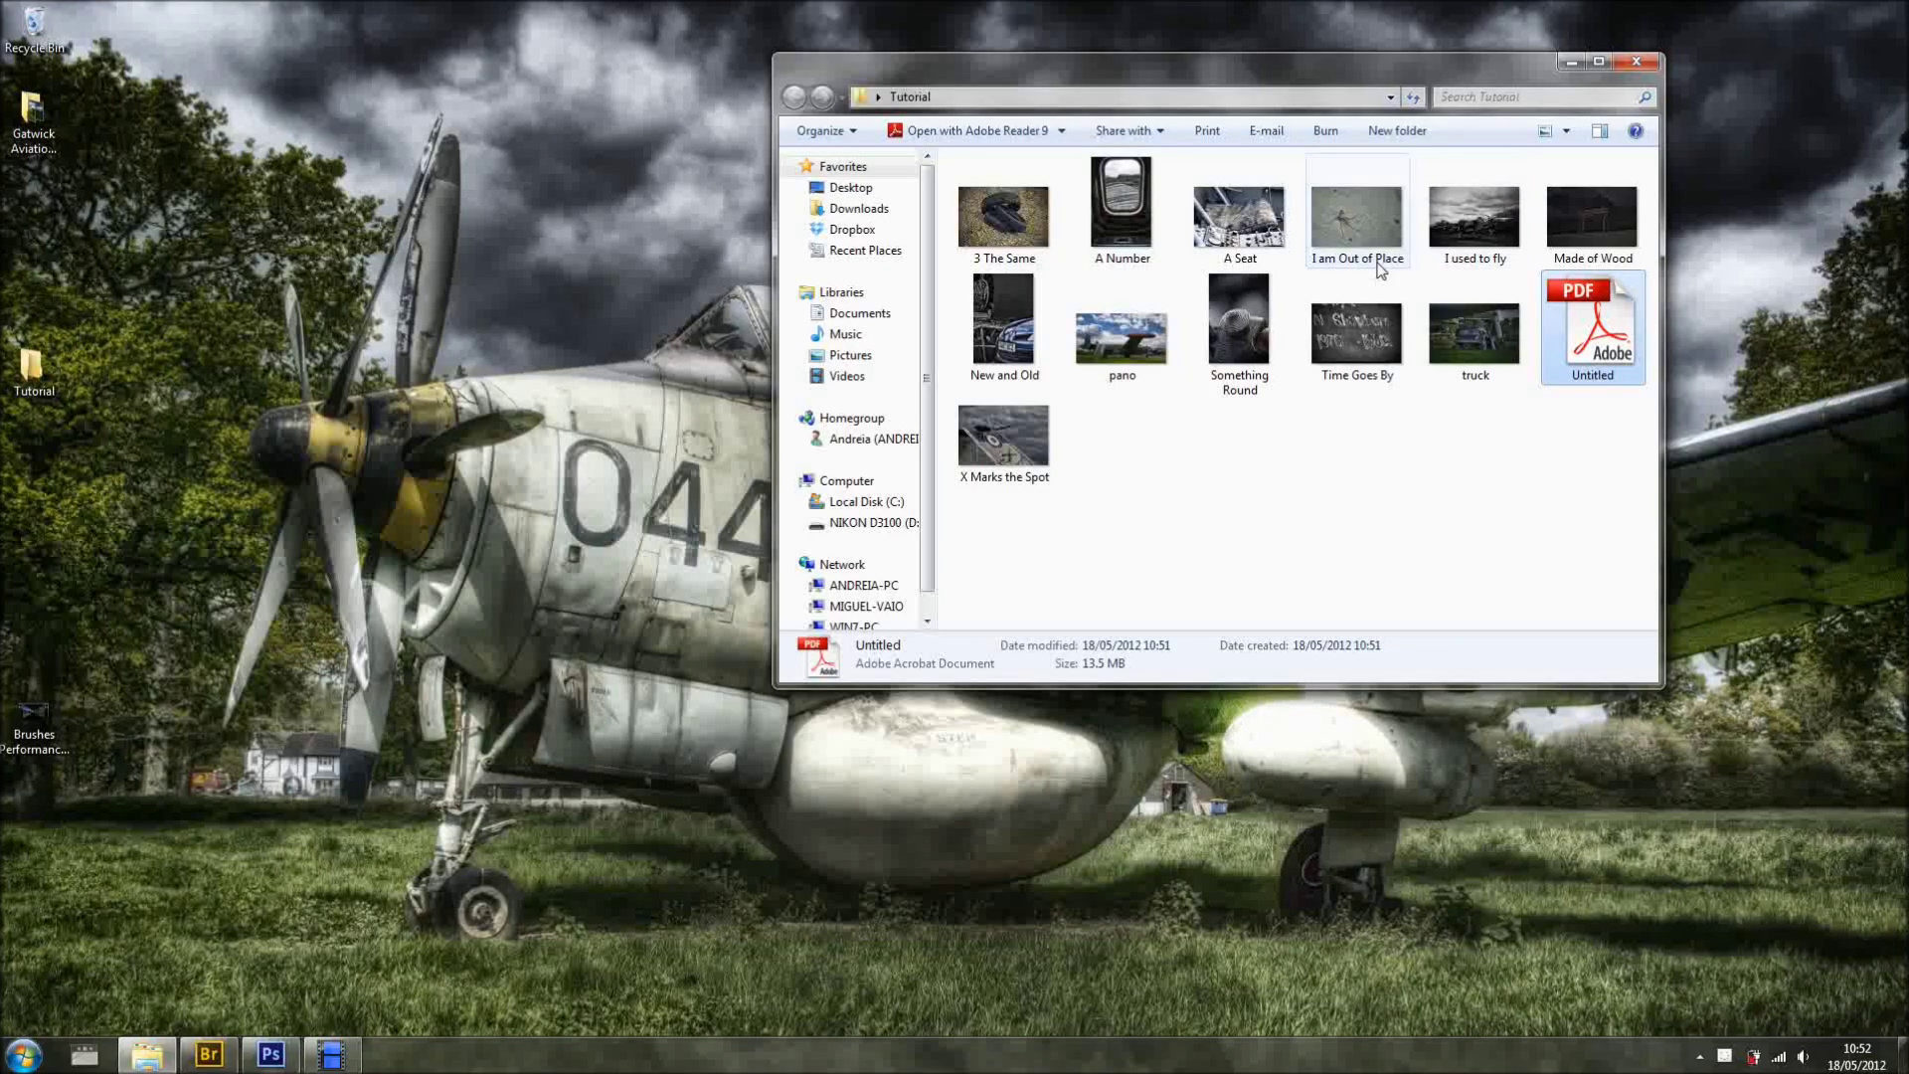
Close the Tutorial folder window and bring Photoshop back with the DSC8189.jpg aircraft photo
click(1647, 65)
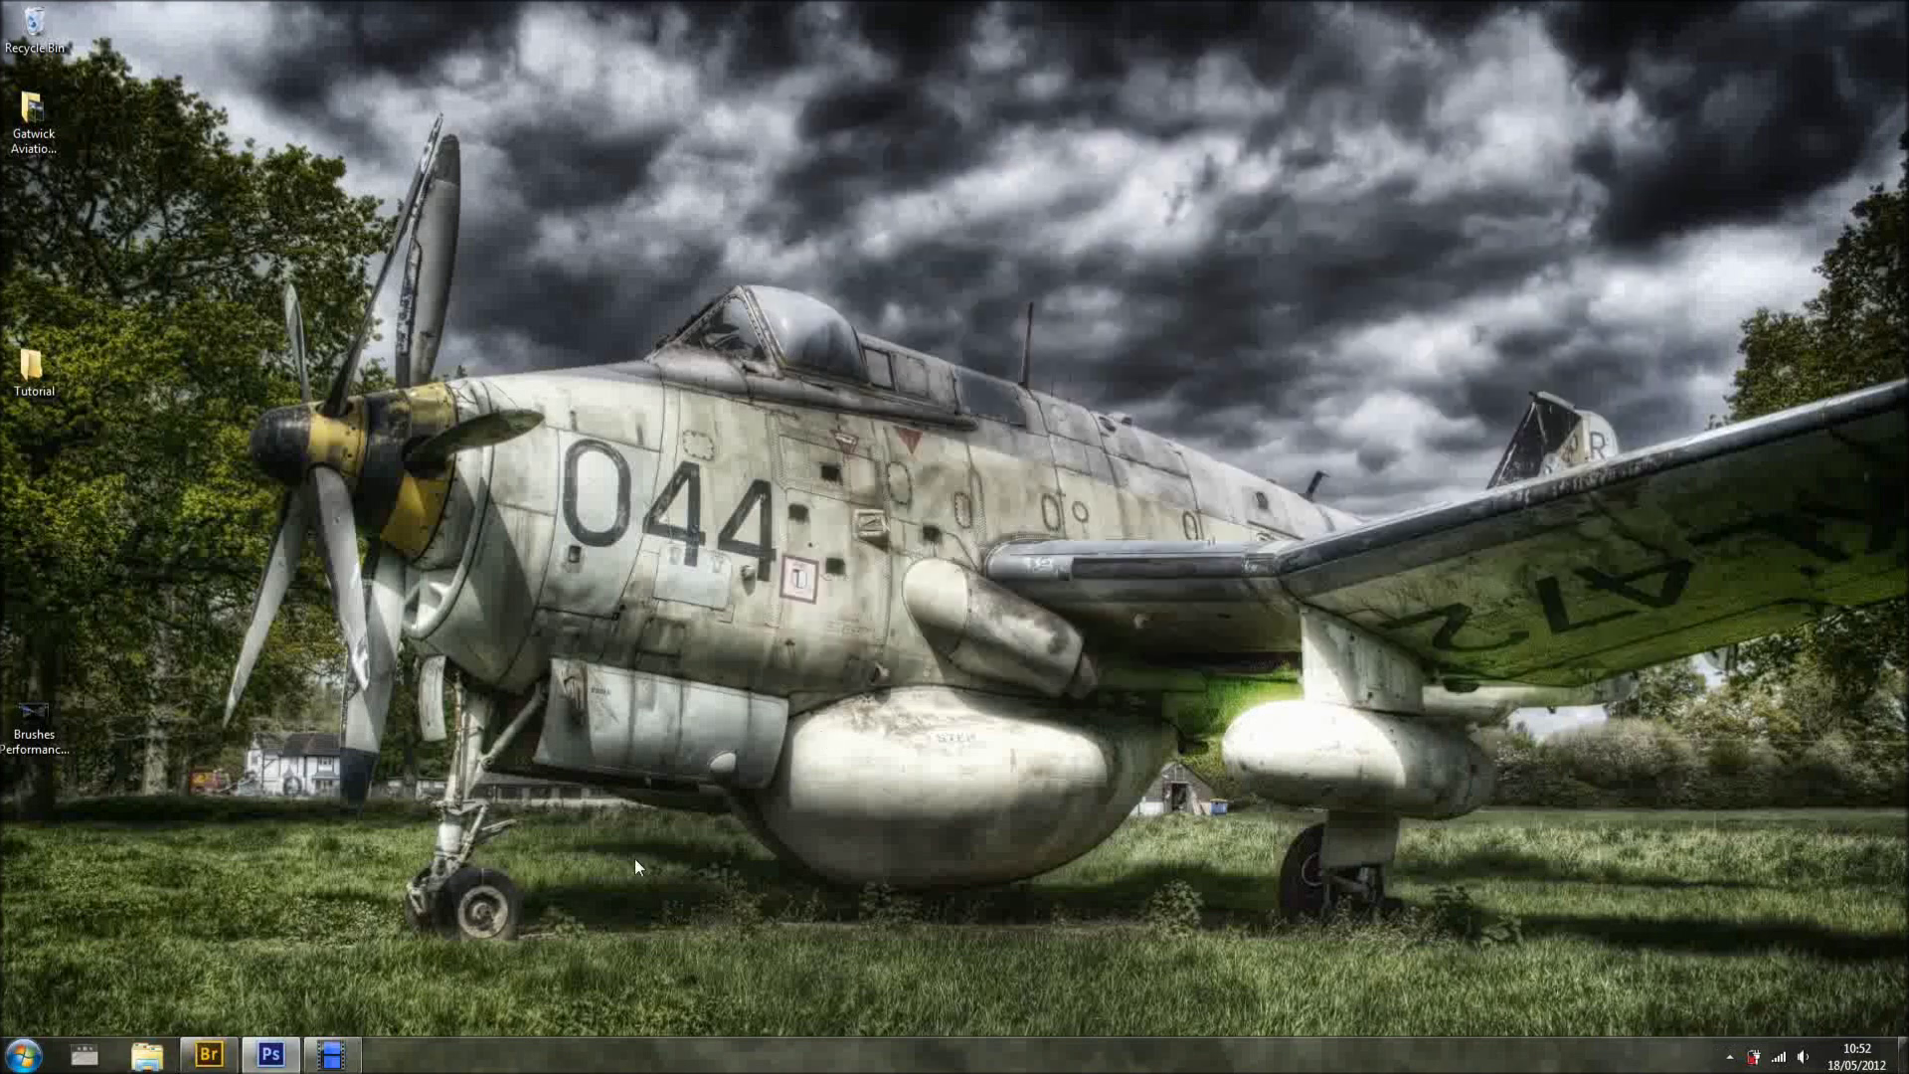
click(271, 1054)
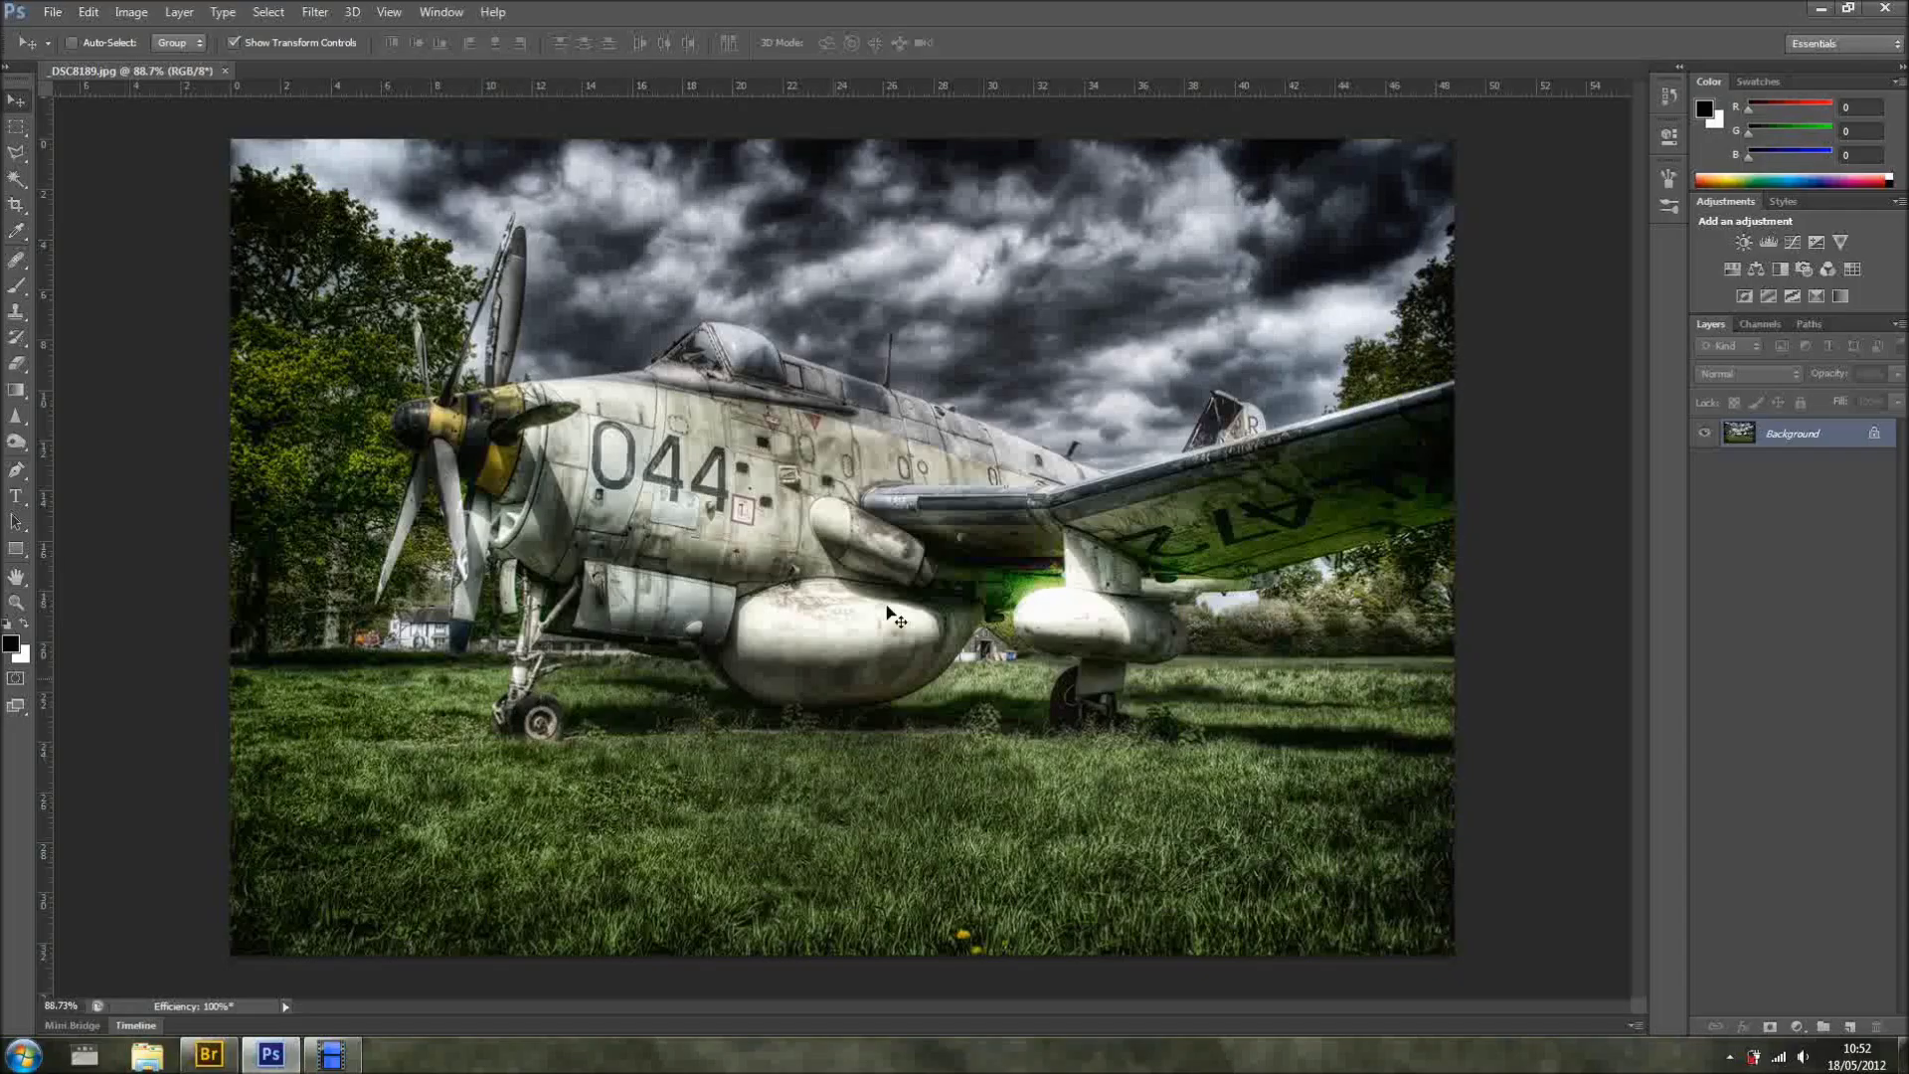